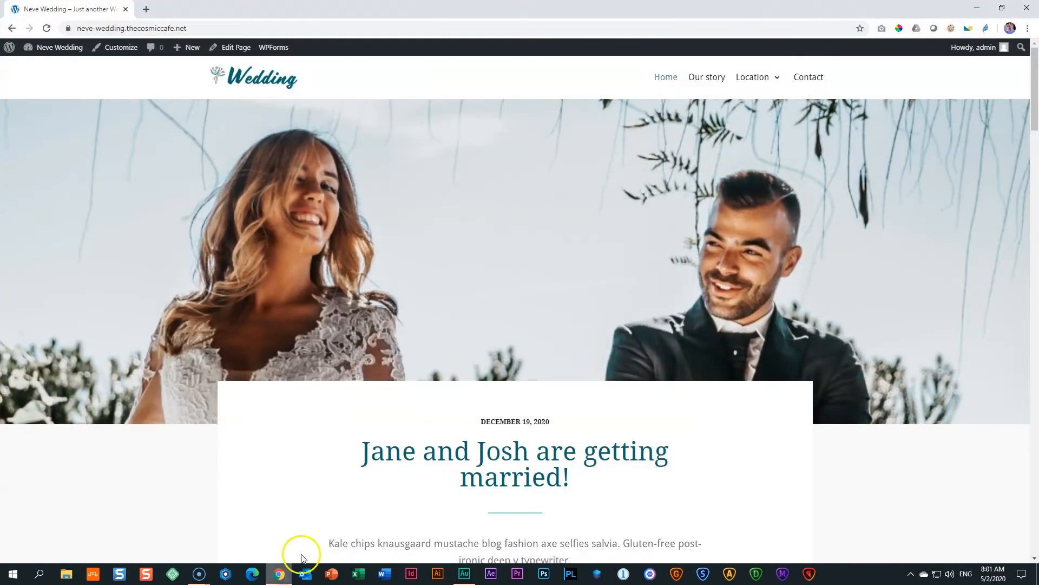
Scroll through the Neve Wedding home page to review its content.
scroll(332, 482, "down", 10)
scroll(333, 481, "down", 12)
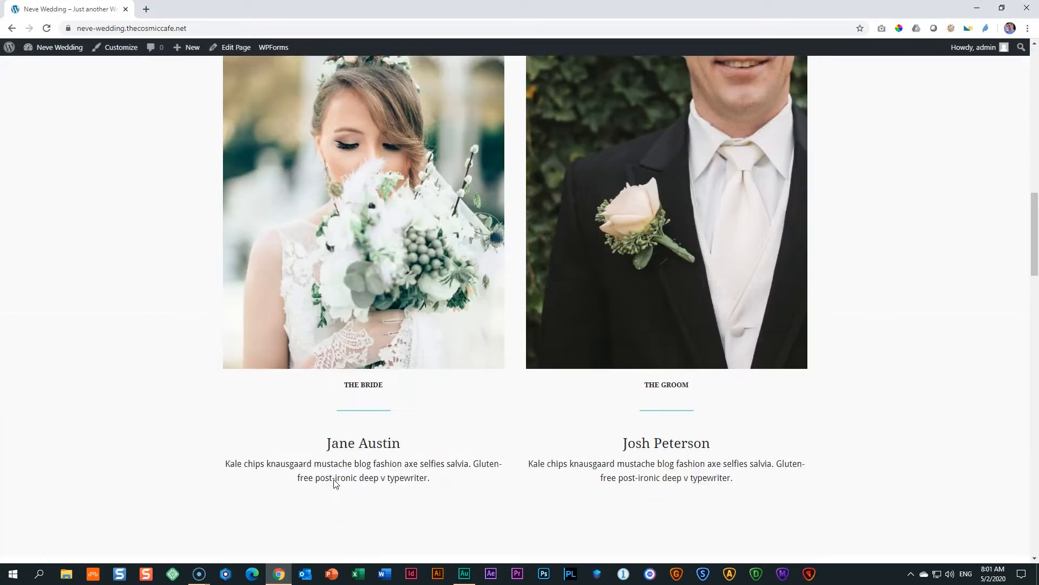
key("Home")
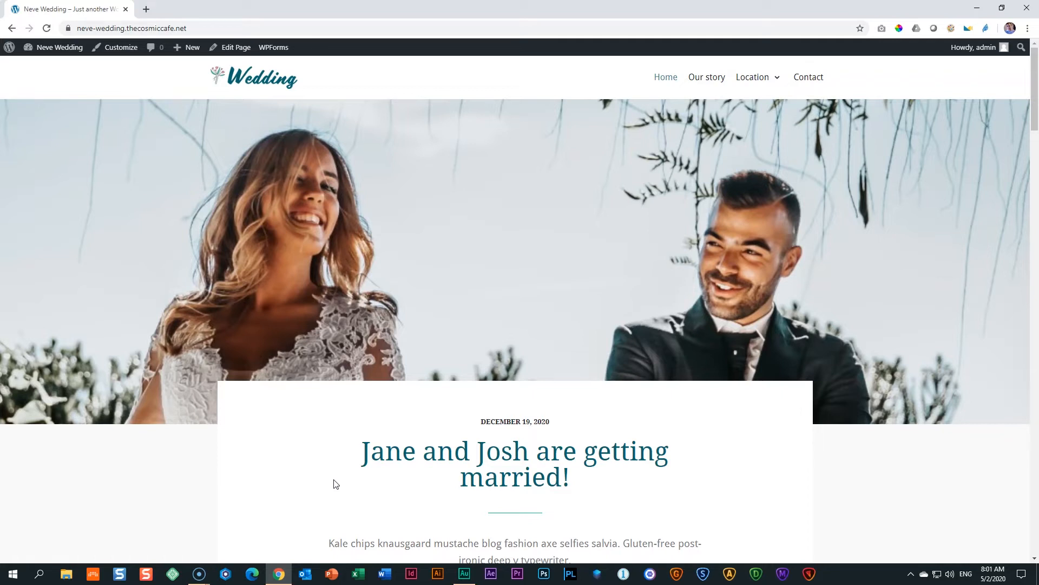
scroll(371, 473, "down", 3)
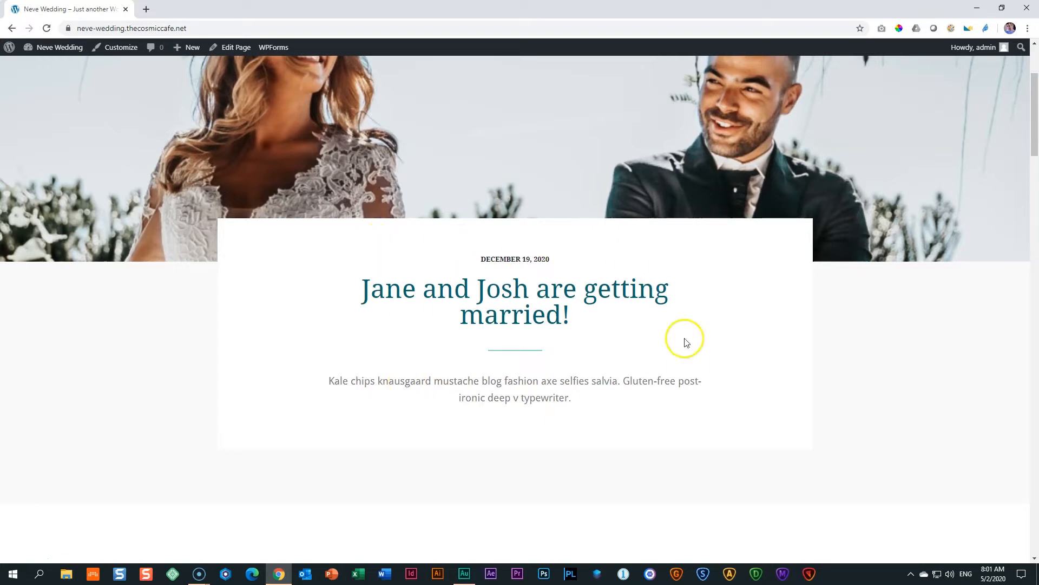
scroll(586, 393, "up", 1)
scroll(587, 397, "up", 2)
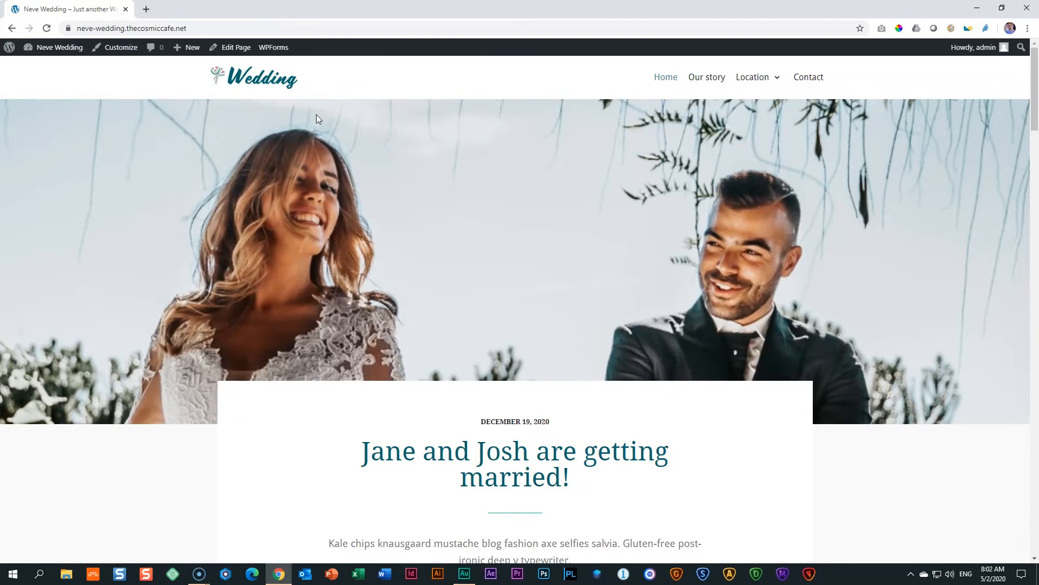
scroll(341, 179, "down", 8)
scroll(344, 181, "down", 15)
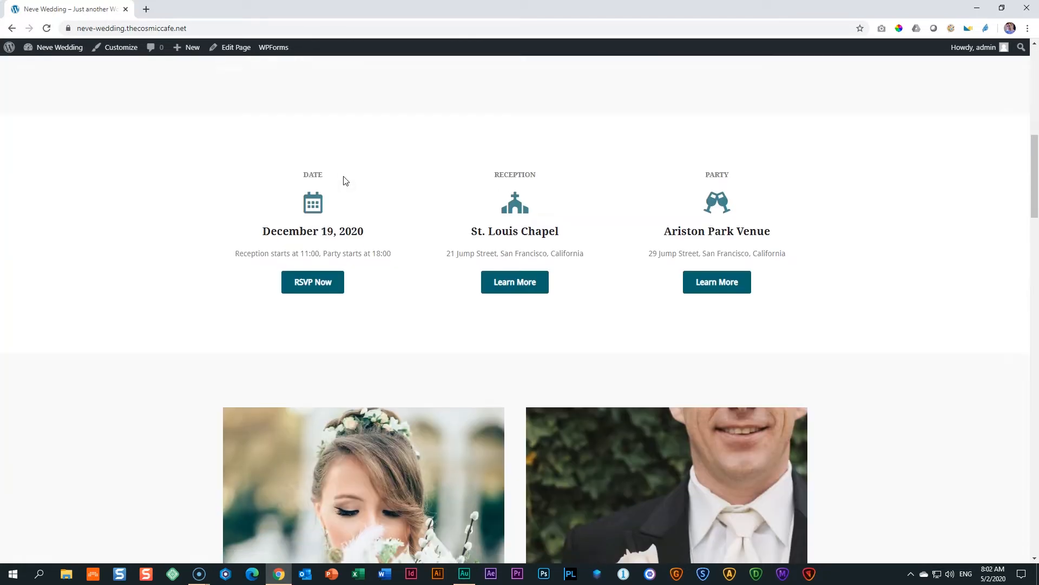
scroll(345, 181, "down", 10)
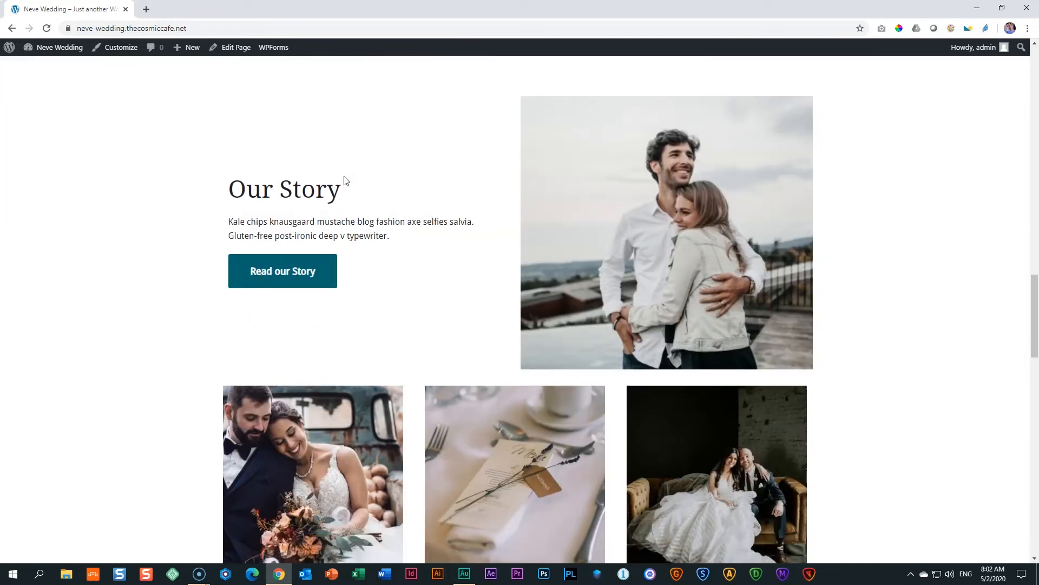
scroll(344, 179, "down", 5)
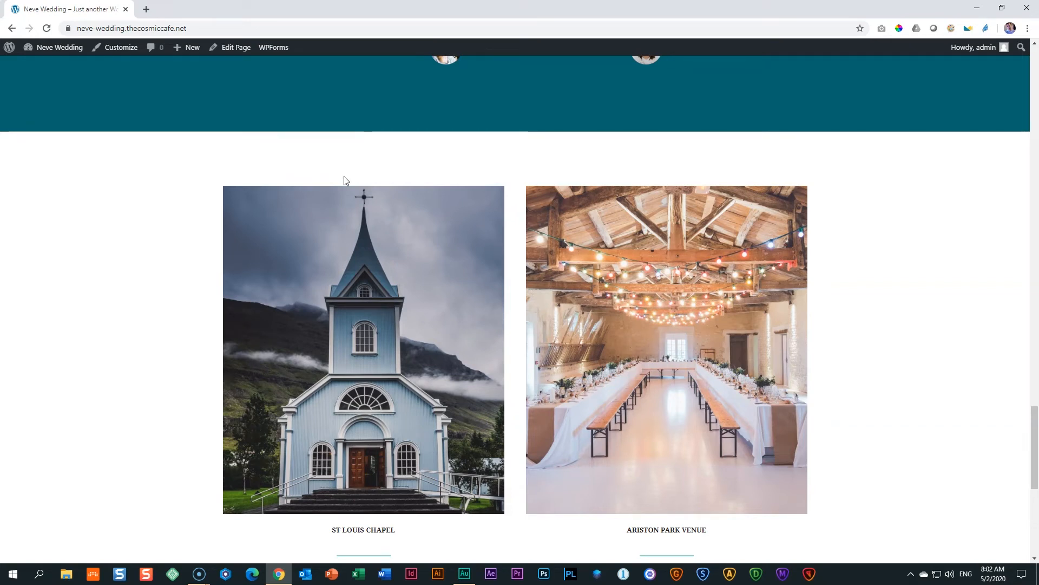
scroll(388, 155, "down", 5)
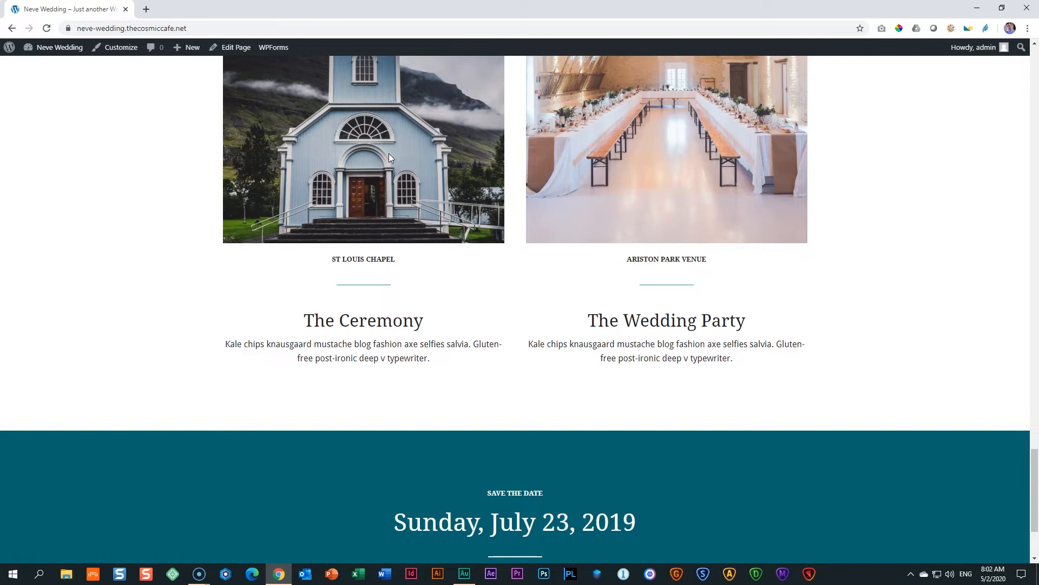
scroll(389, 157, "down", 12)
scroll(391, 159, "up", 20)
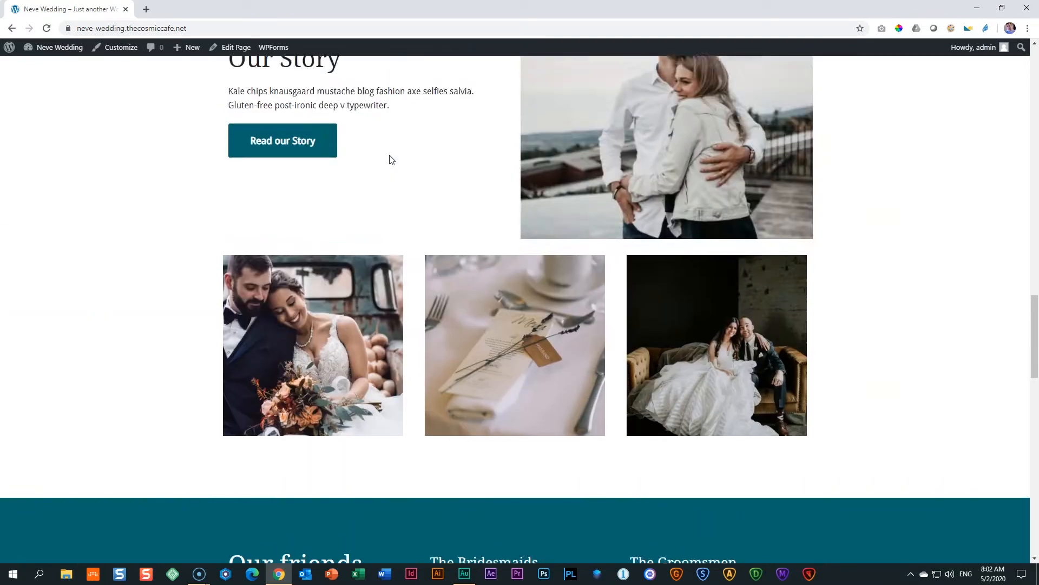
scroll(390, 155, "up", 15)
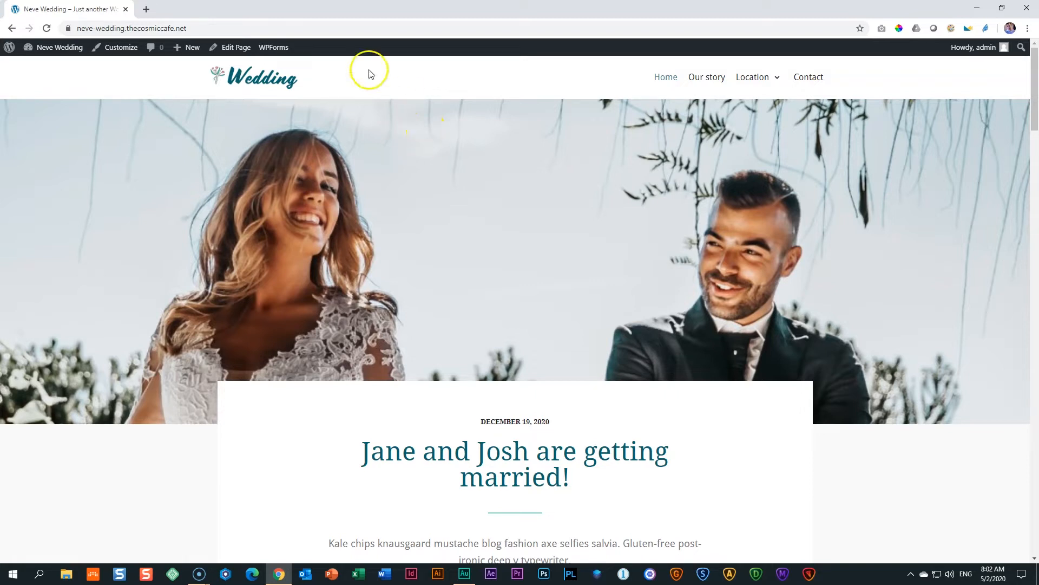
Search Add New plugins for 'translatepress', then install and activate TranslatePress.
left_click(65, 47)
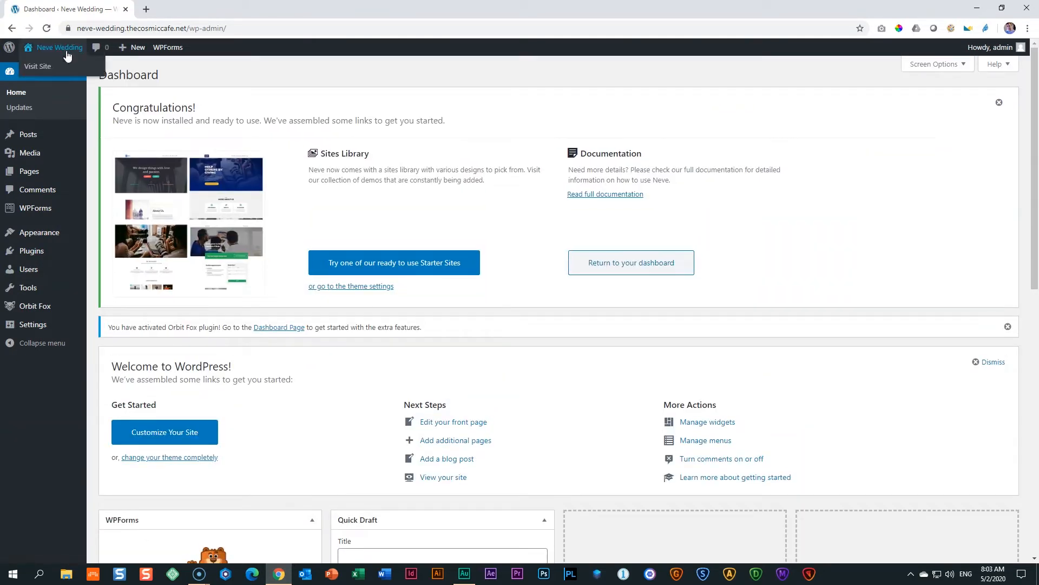
mouse_move(31, 254)
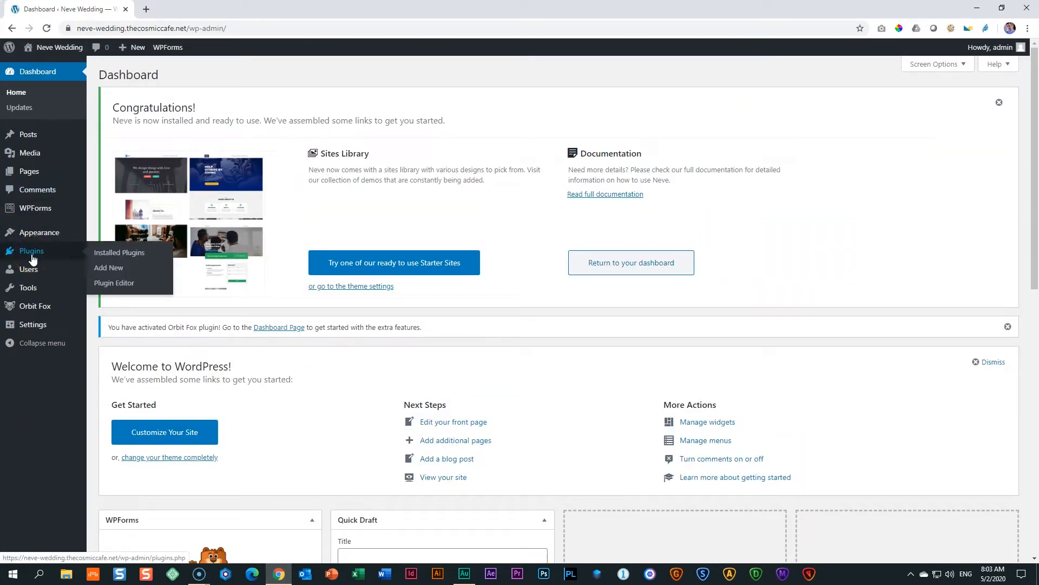
left_click(122, 268)
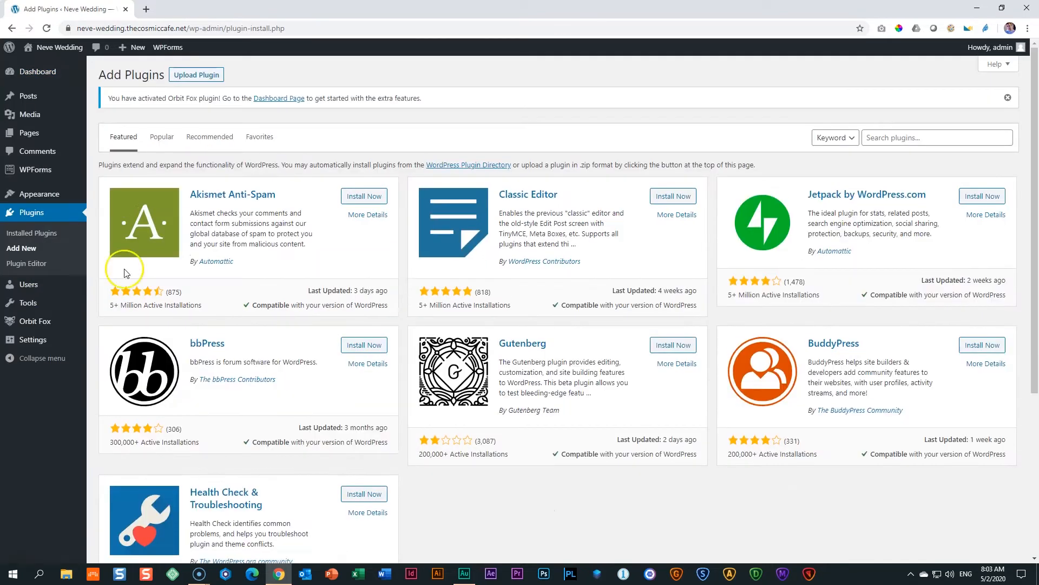
left_click(957, 140)
type("translatepress")
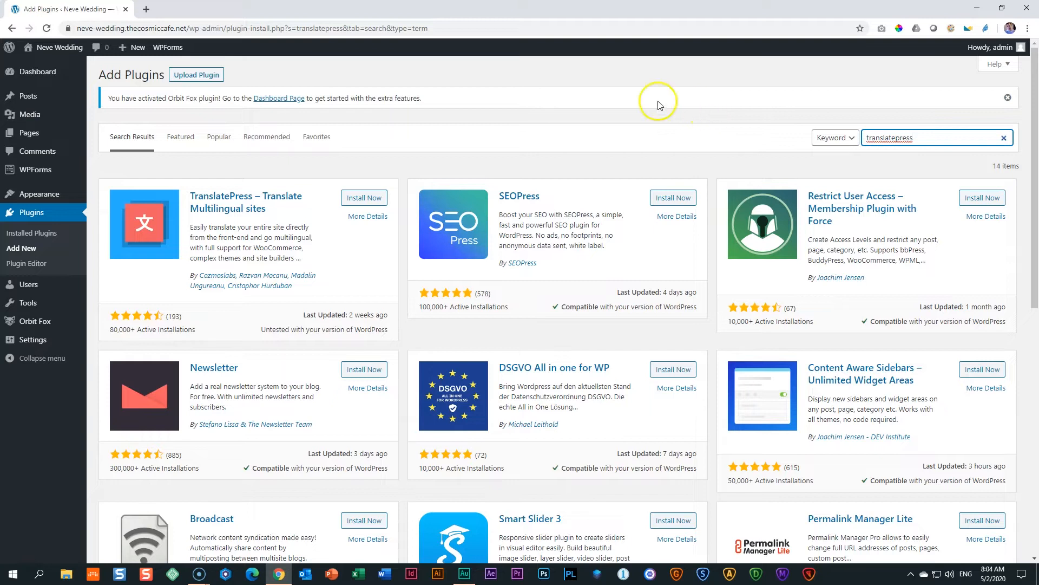
left_click(371, 200)
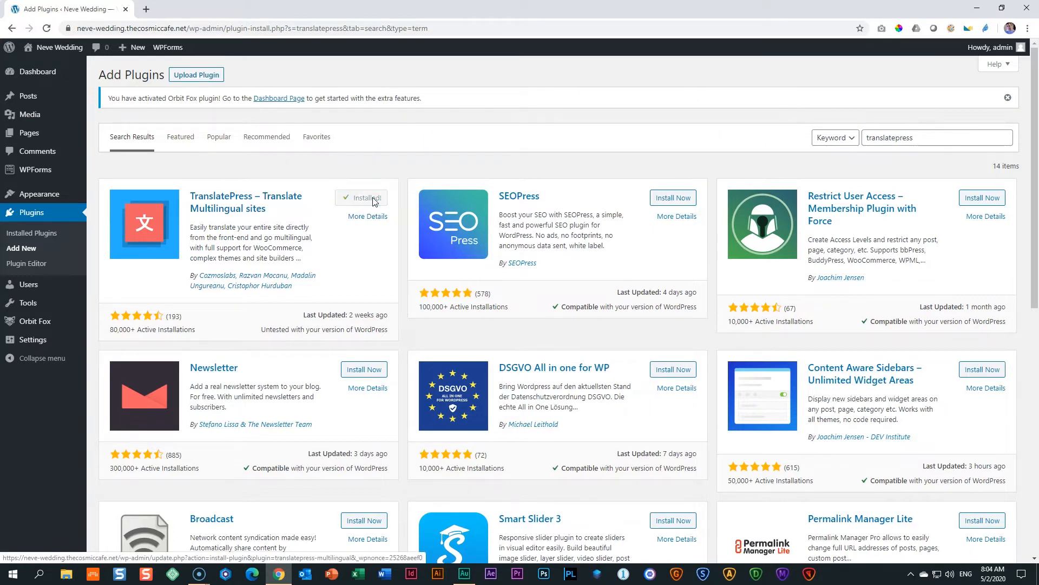
left_click(358, 200)
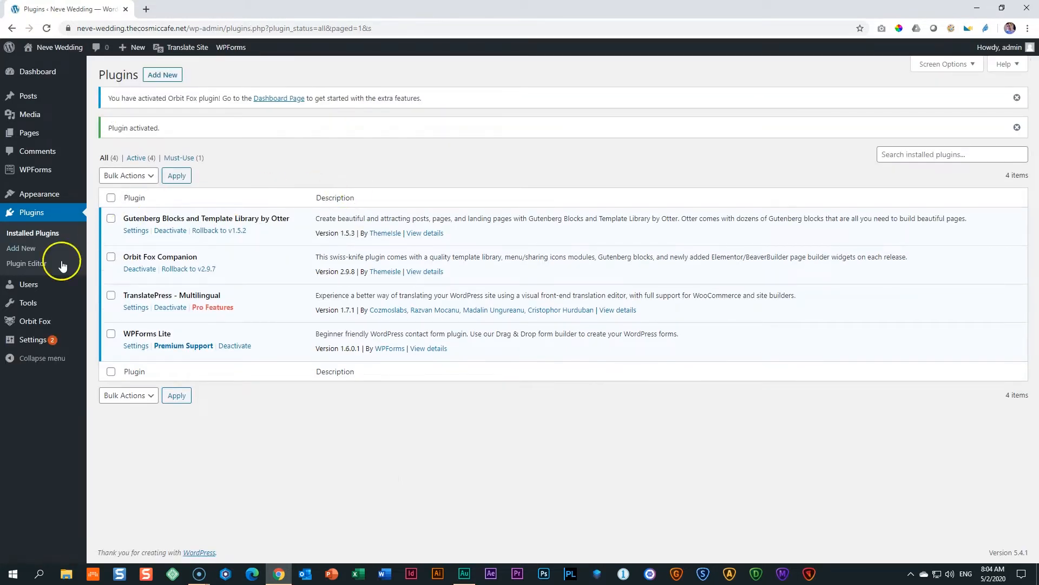
Add Afrikaans (af) to the site languages in TranslatePress settings.
mouse_move(25, 343)
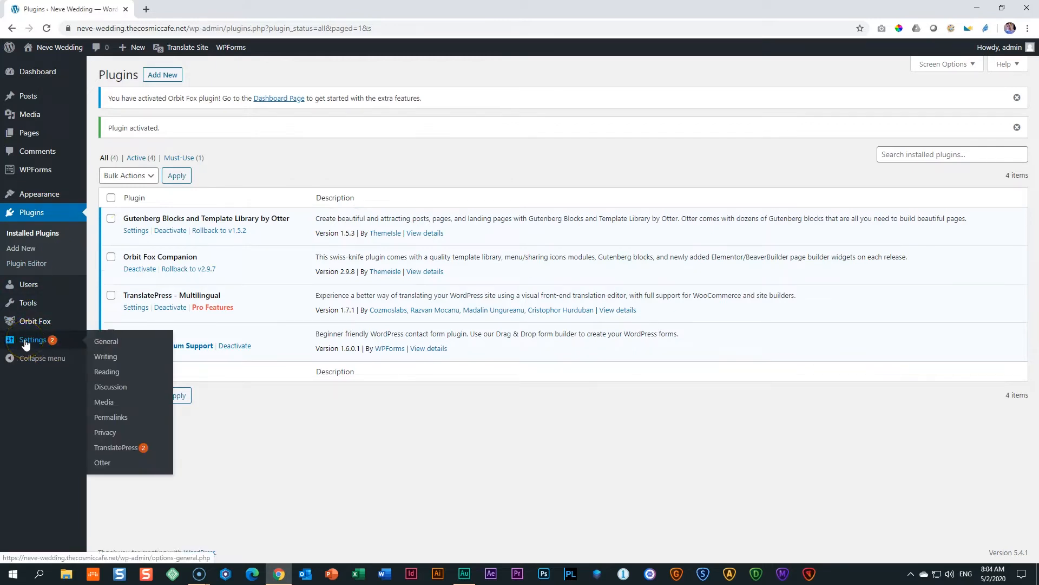
left_click(128, 454)
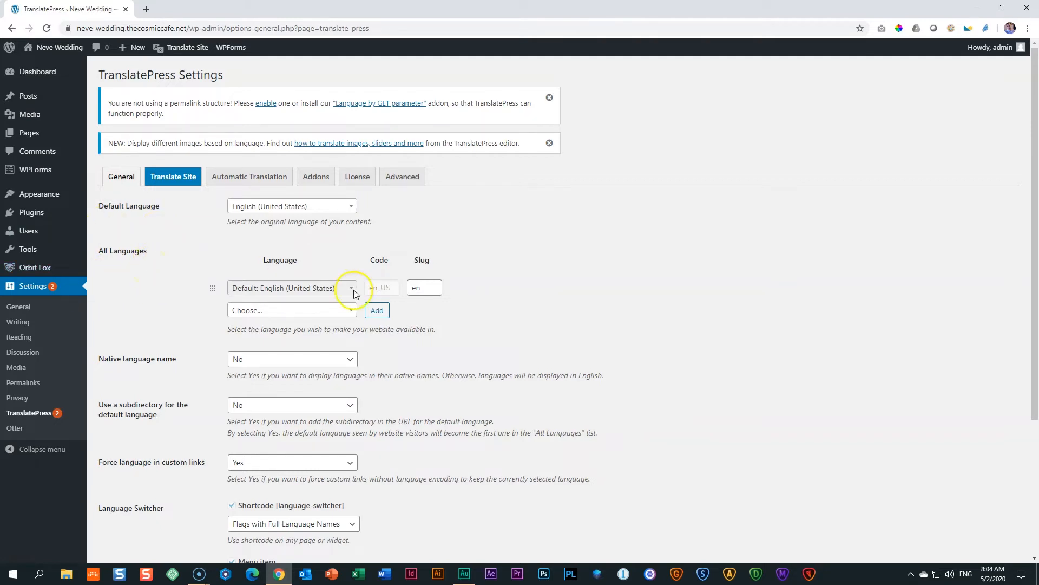
left_click(347, 312)
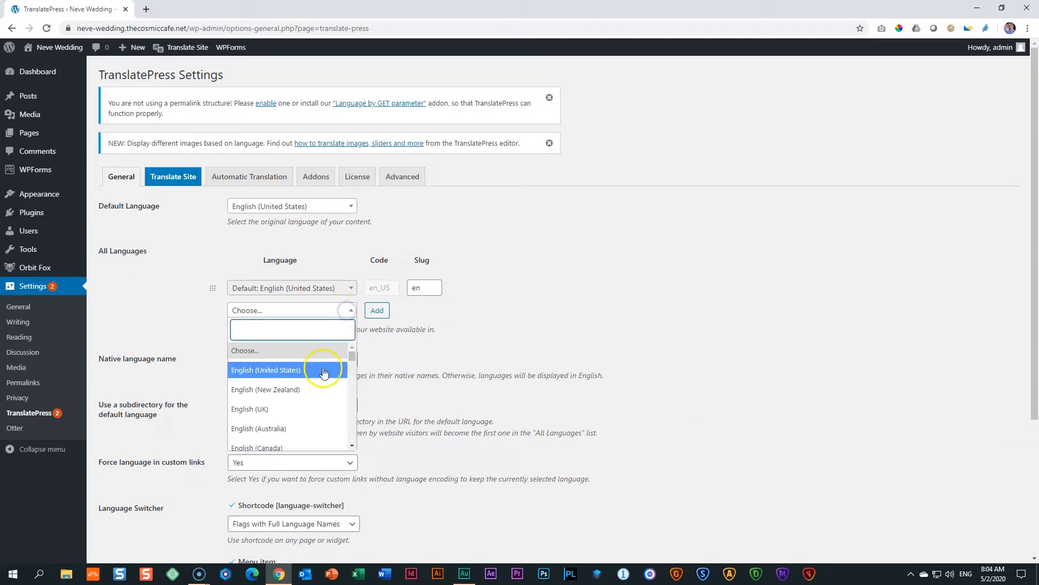
type("af")
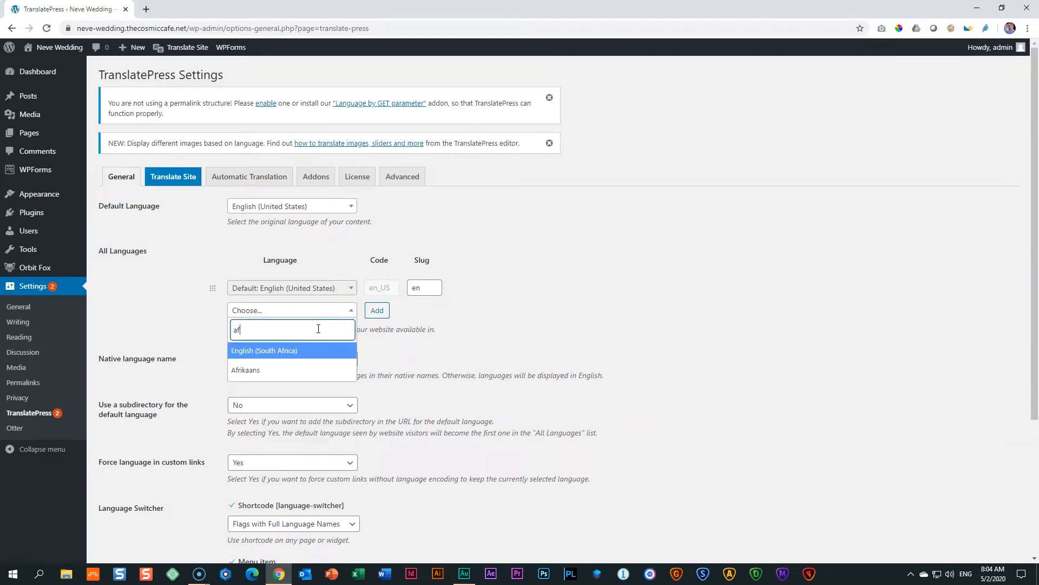
left_click(247, 368)
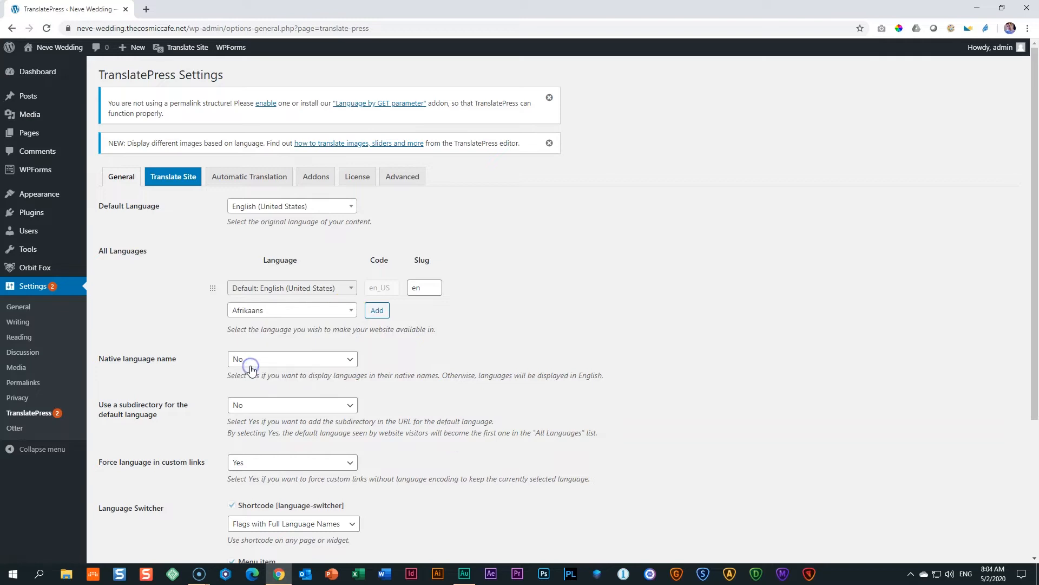
left_click(381, 312)
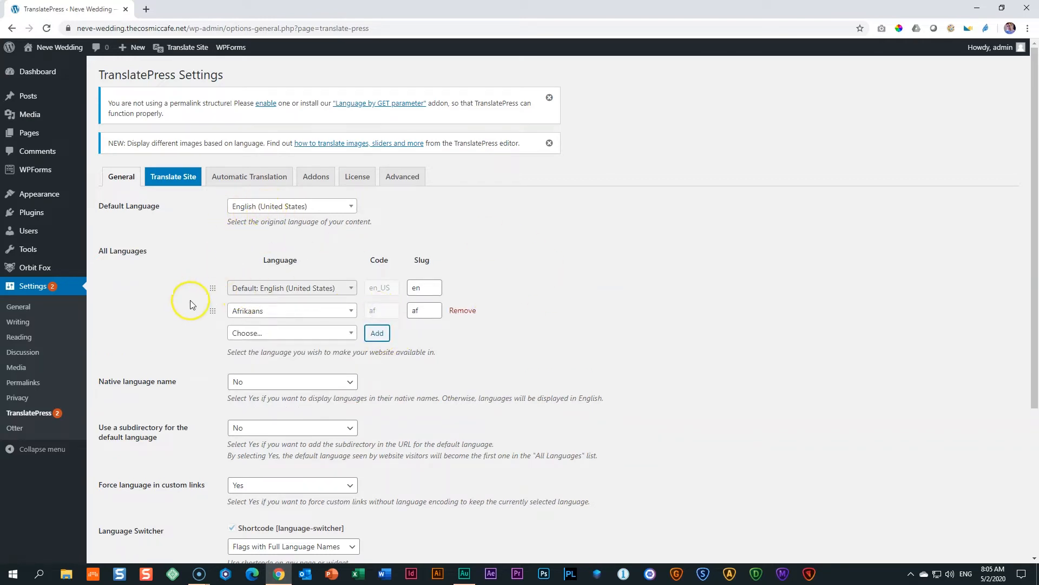
left_click(384, 313)
Try adding Japanese as a third language, then save the language settings.
left_click(271, 332)
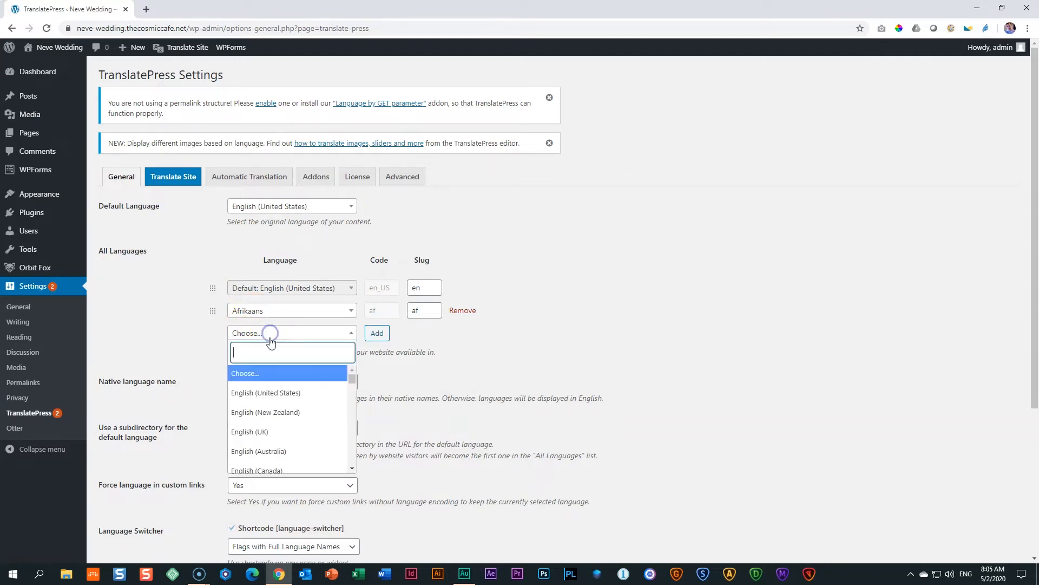
type("japan")
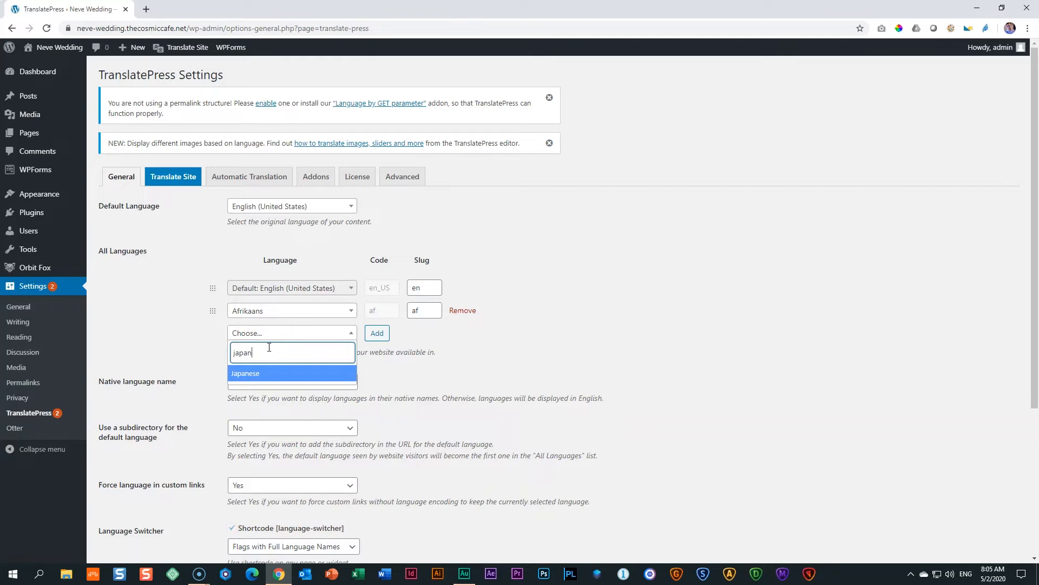
left_click(252, 378)
left_click(376, 333)
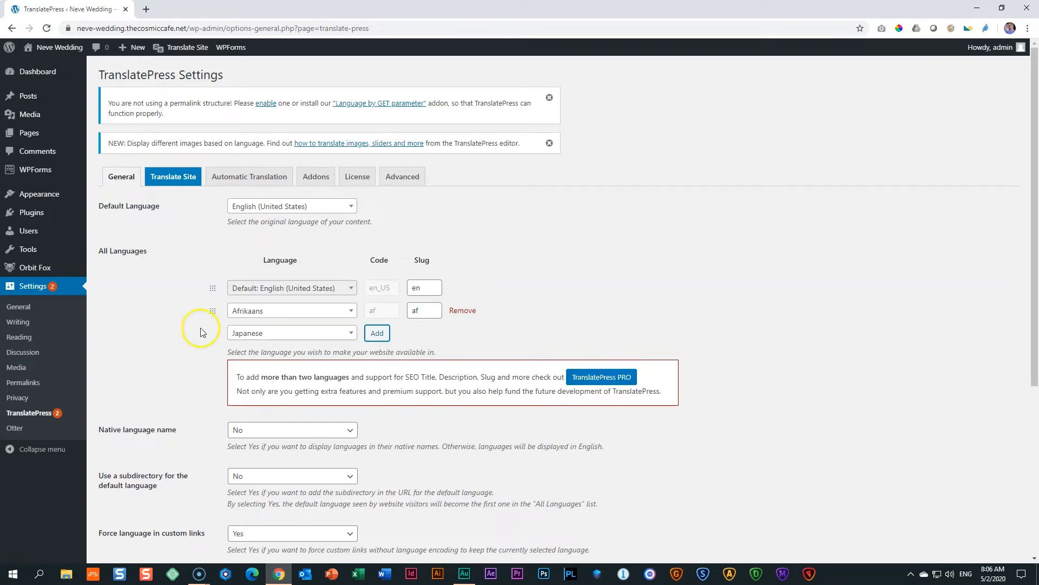
scroll(155, 369, "down", 5)
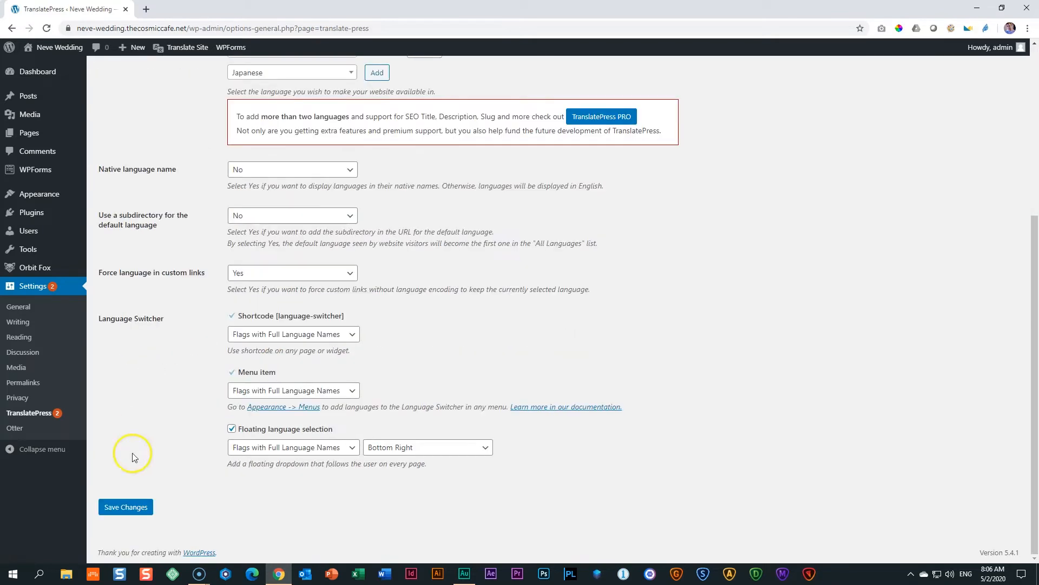
left_click(136, 507)
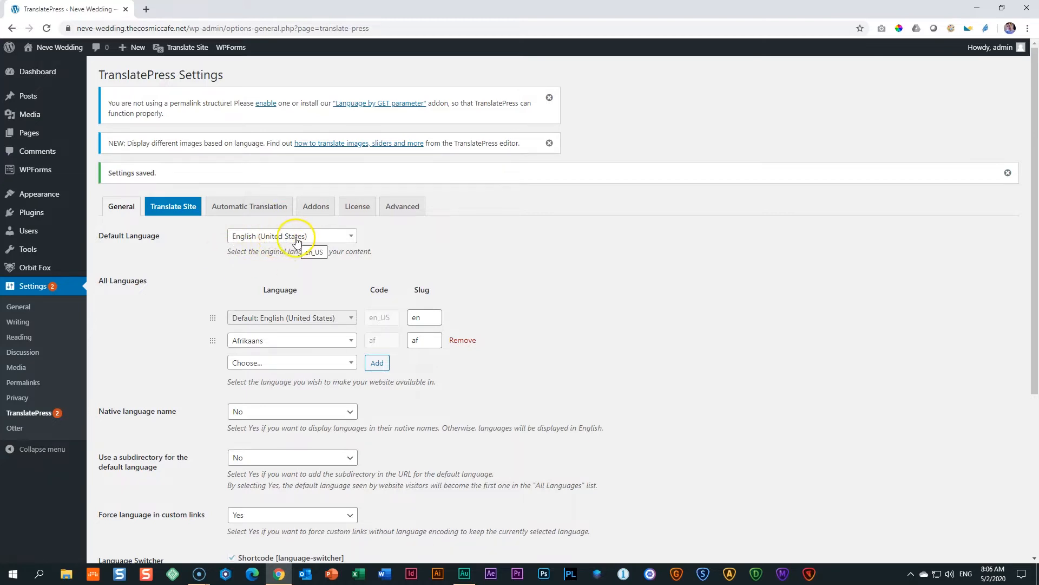
left_click(349, 238)
Keep English (United States) as both default language and General site language, then return to TranslatePress.
left_click(349, 238)
left_click(433, 257)
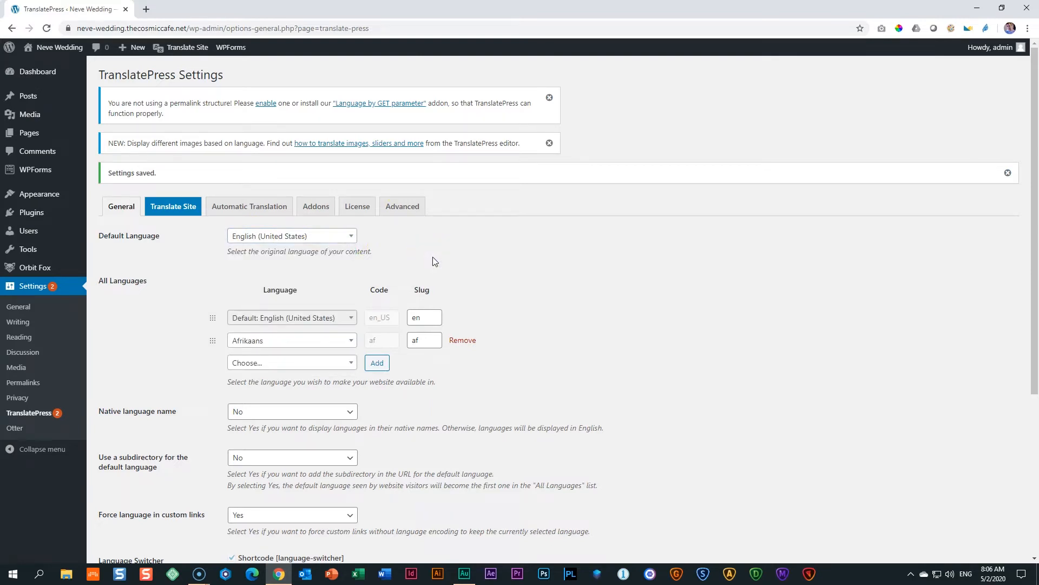
left_click(18, 308)
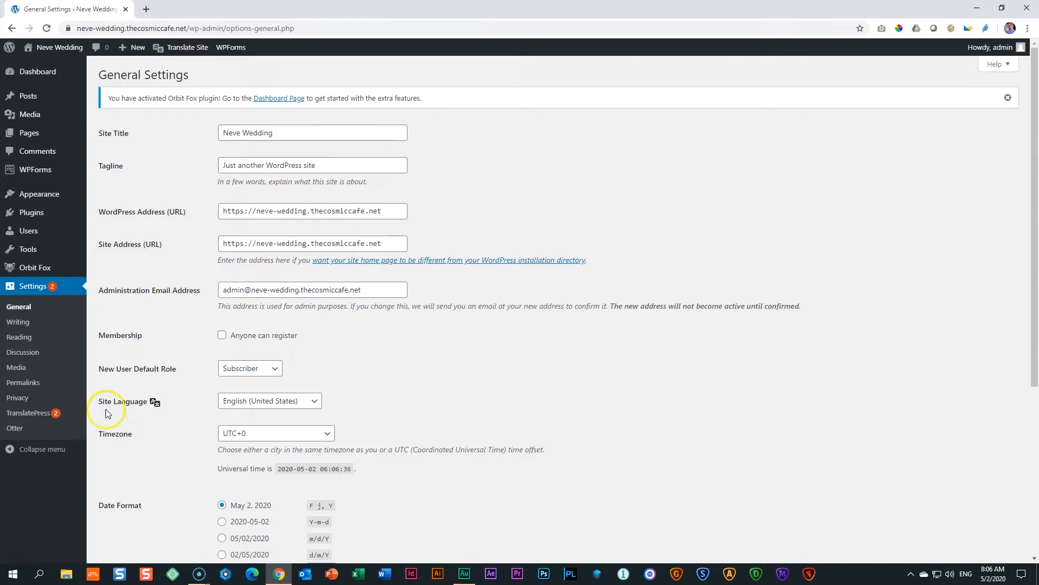
left_click(317, 402)
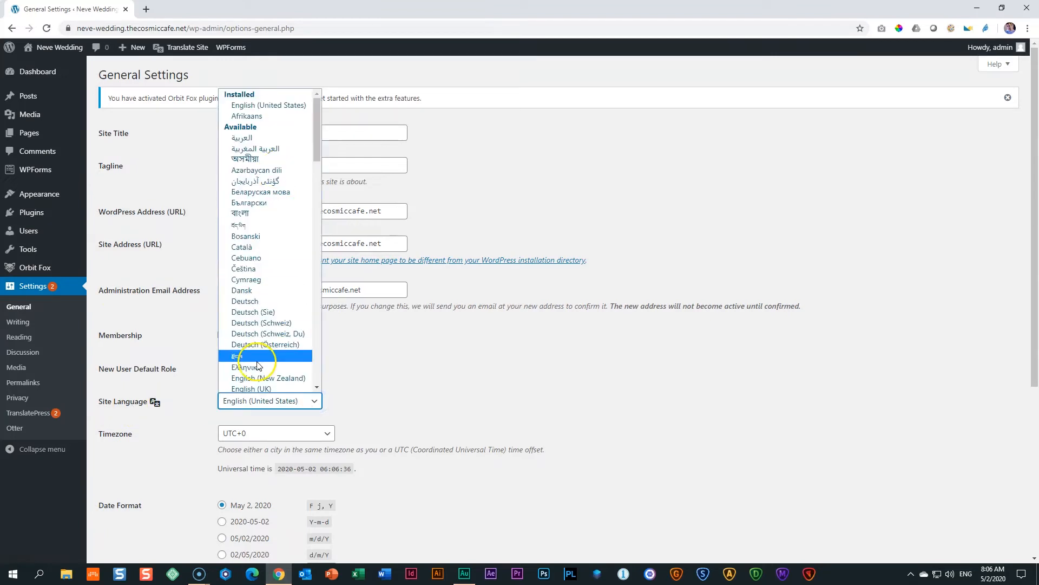
left_click(410, 352)
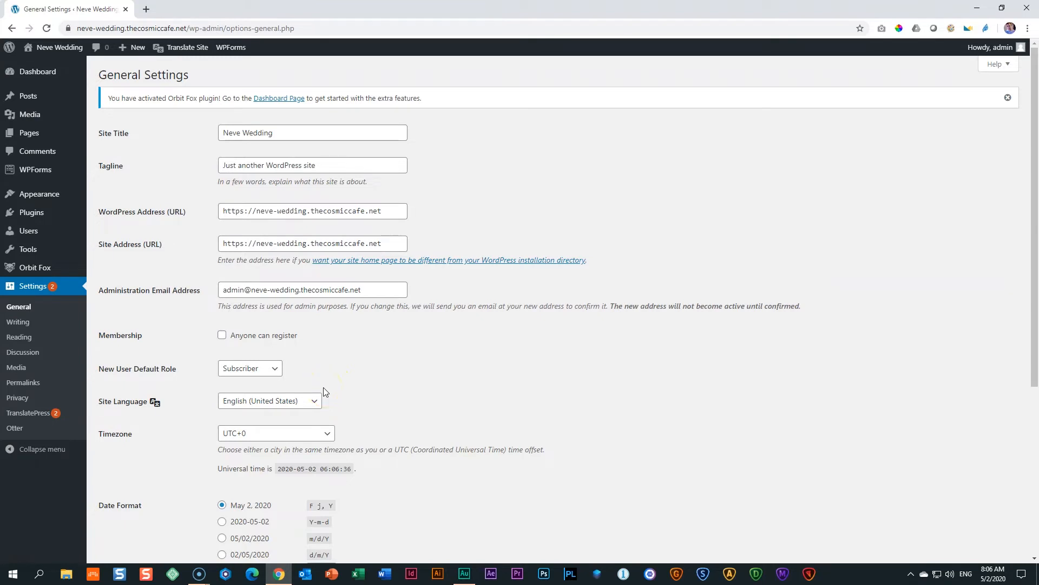
left_click(33, 414)
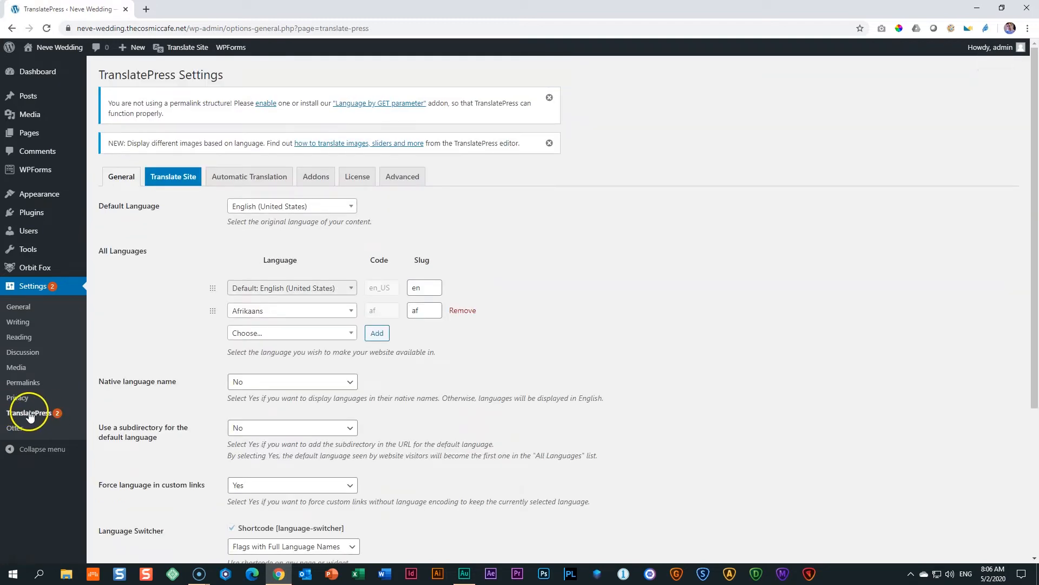
Dismiss the permalink structure warning and the image translation notice.
left_click(550, 97)
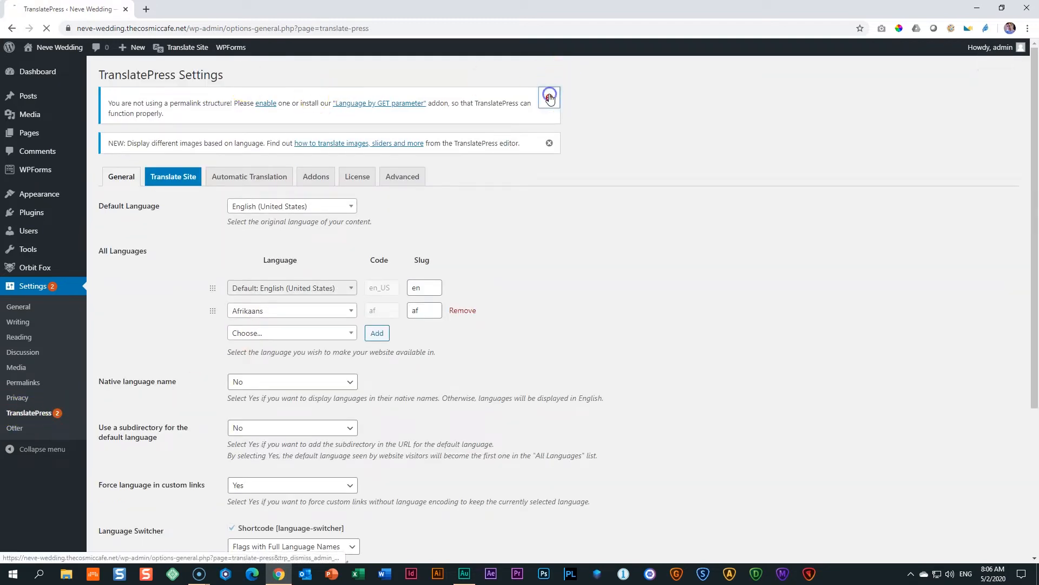
left_click(549, 98)
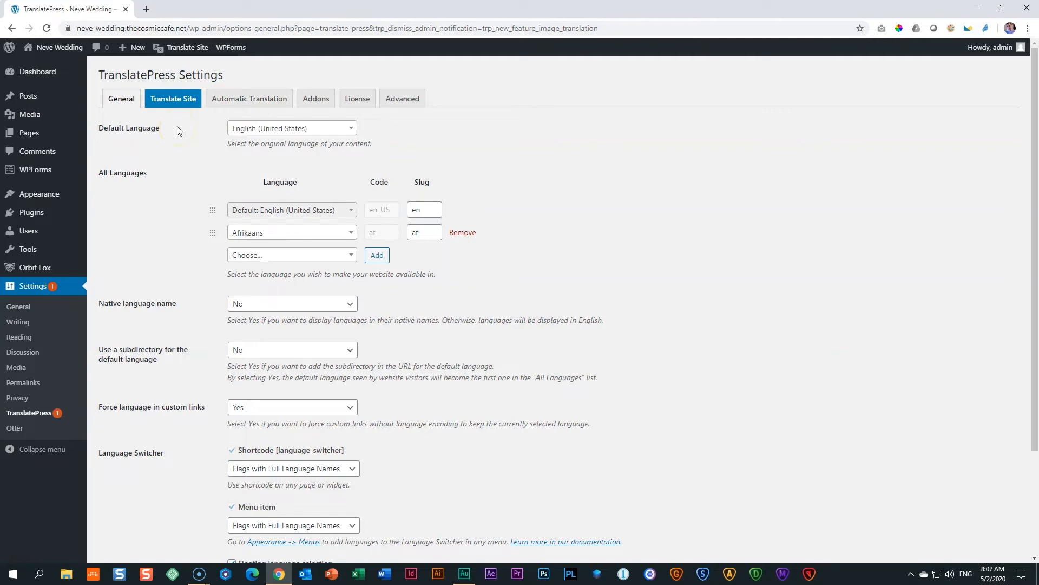
left_click(171, 103)
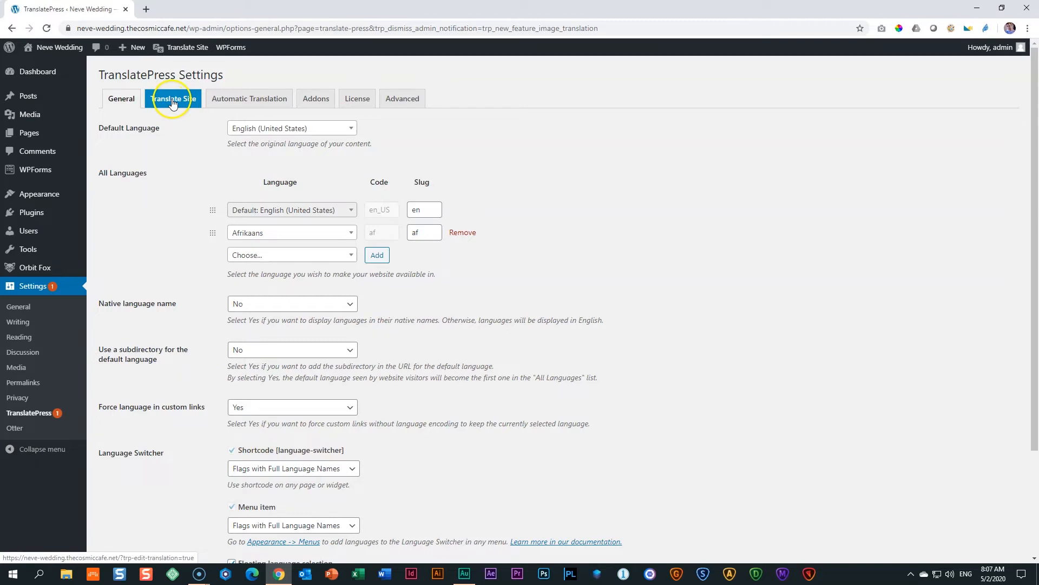
Go to the live Neve Wedding home page from the admin bar.
mouse_move(190, 51)
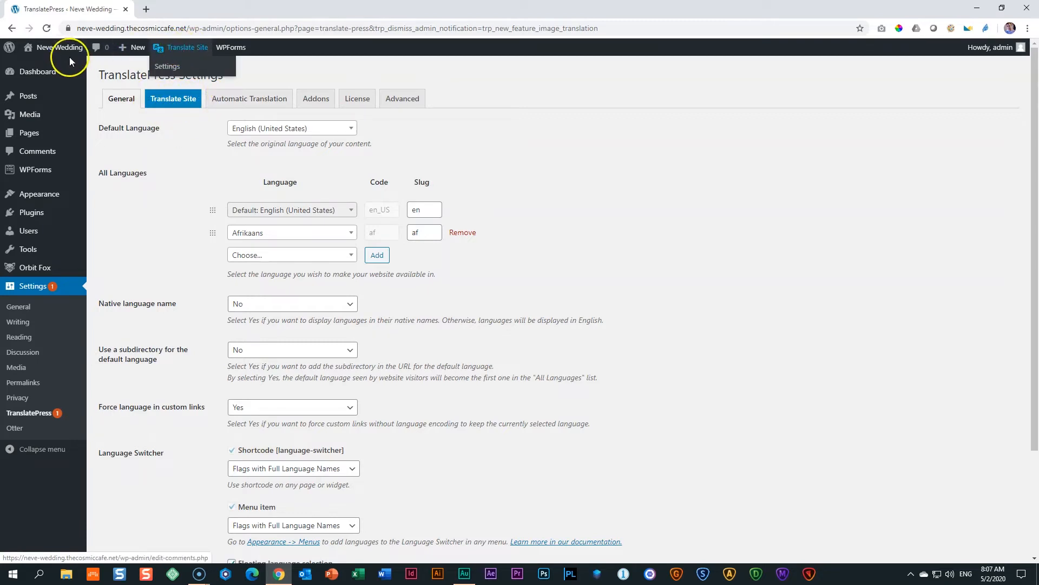
mouse_move(61, 54)
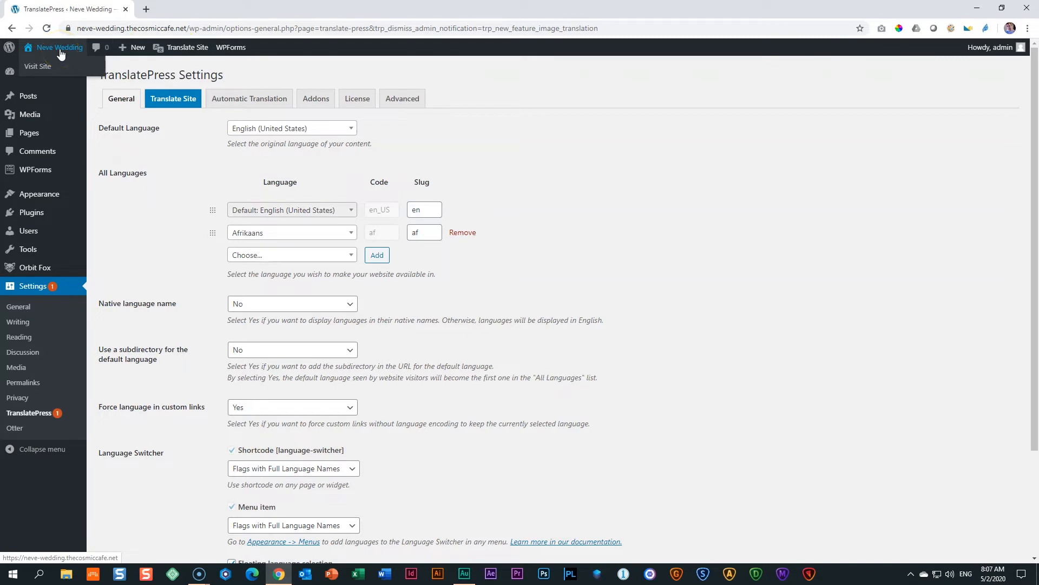
left_click(60, 48)
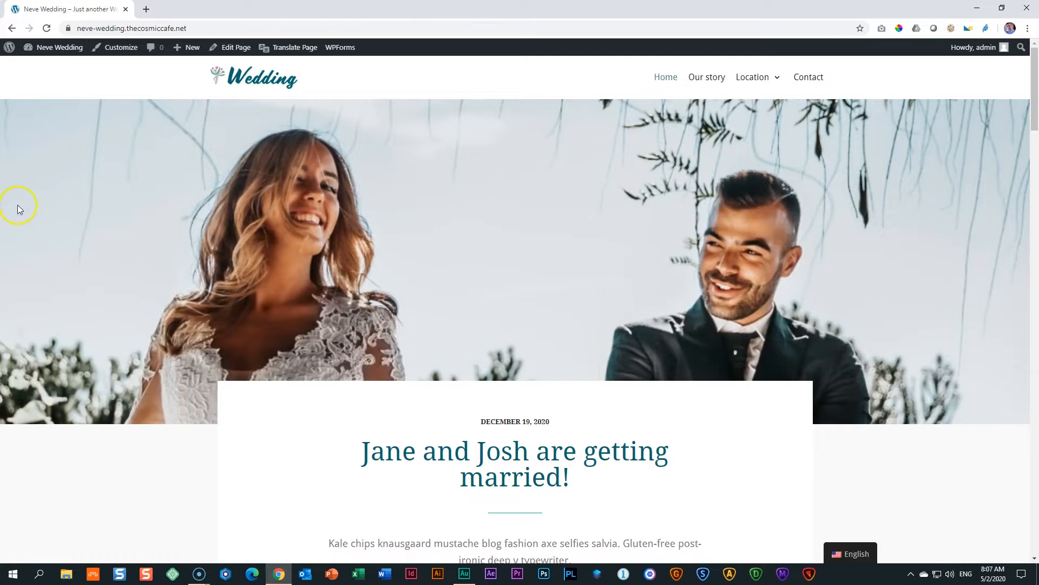
Launch the TranslatePress editor on the home page via Translate Page.
mouse_move(293, 46)
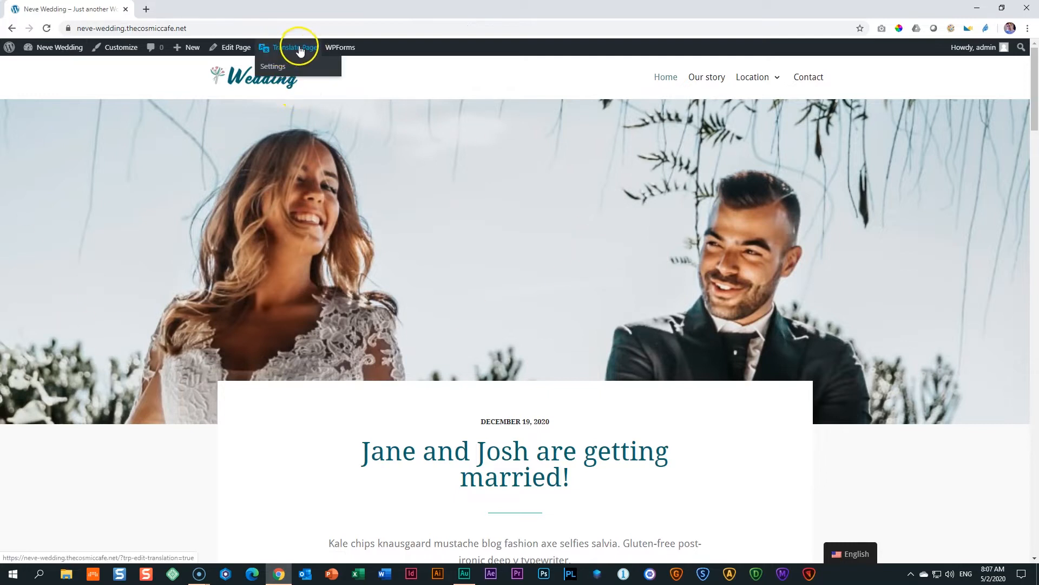
left_click(287, 50)
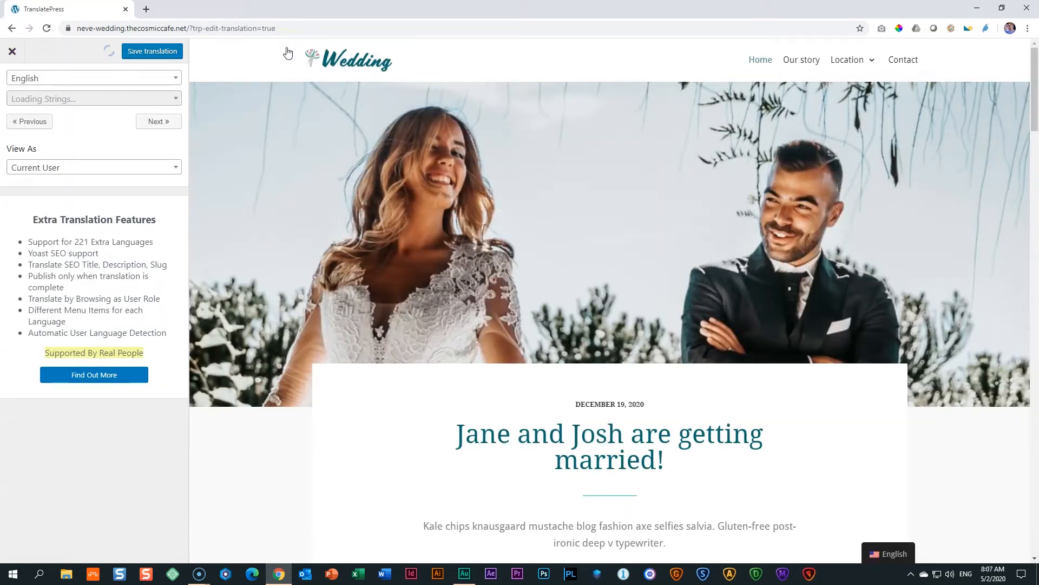
left_click(980, 489)
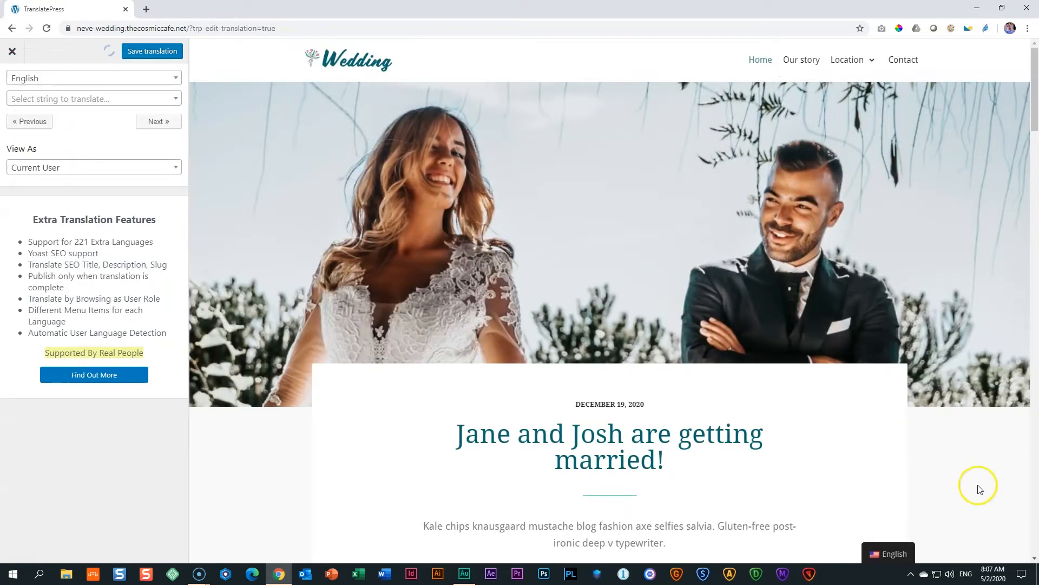
mouse_move(900, 556)
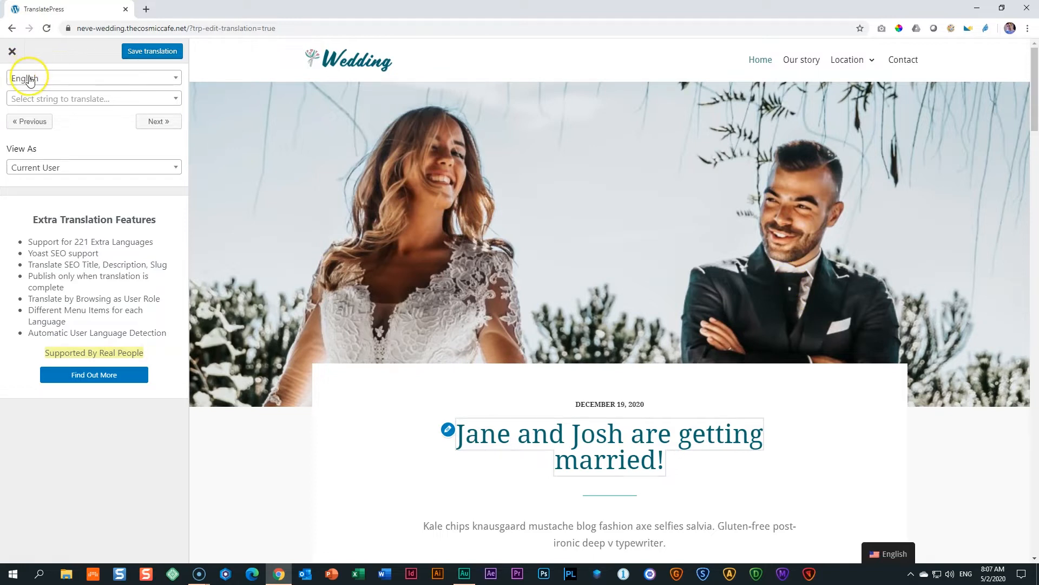
Set the editor's current language to Afrikaans and look over the page.
left_click(174, 84)
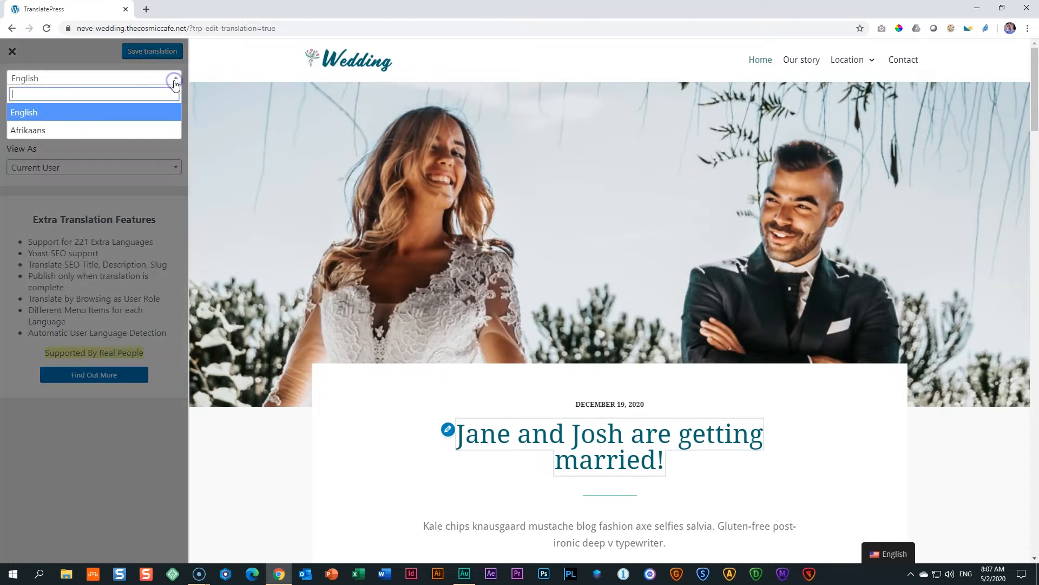
left_click(31, 127)
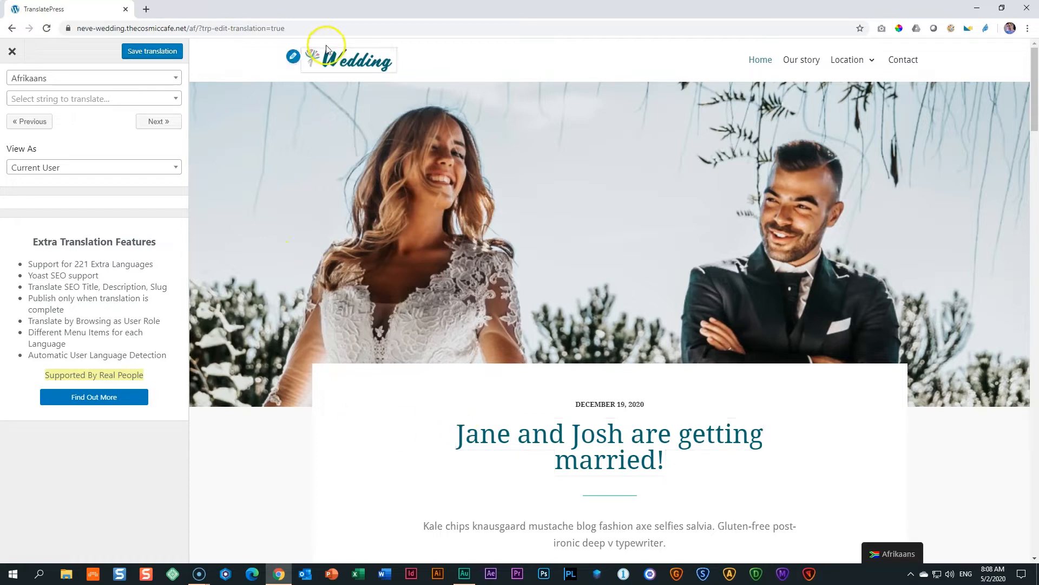
mouse_move(872, 65)
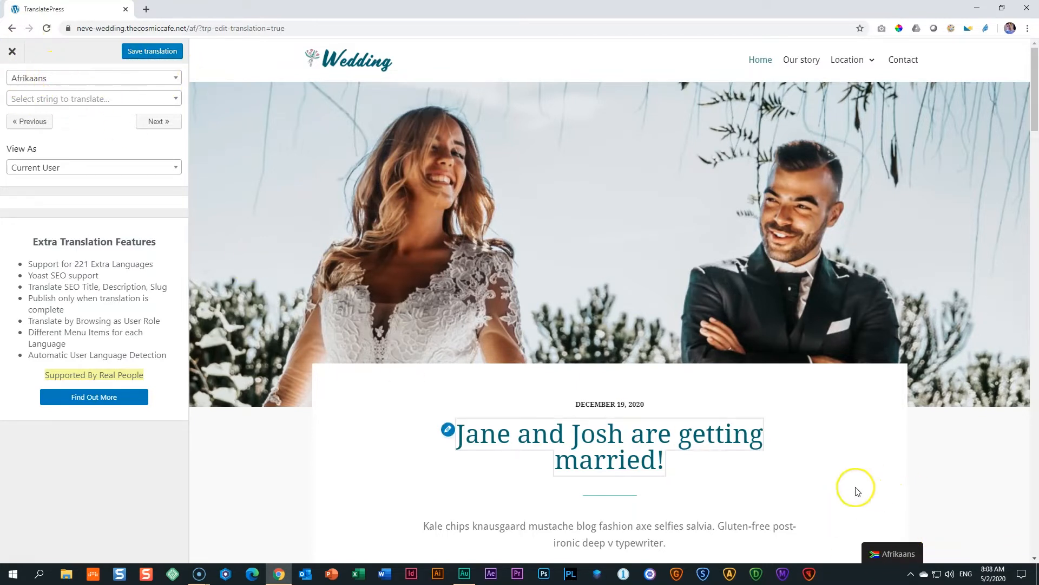
mouse_move(915, 555)
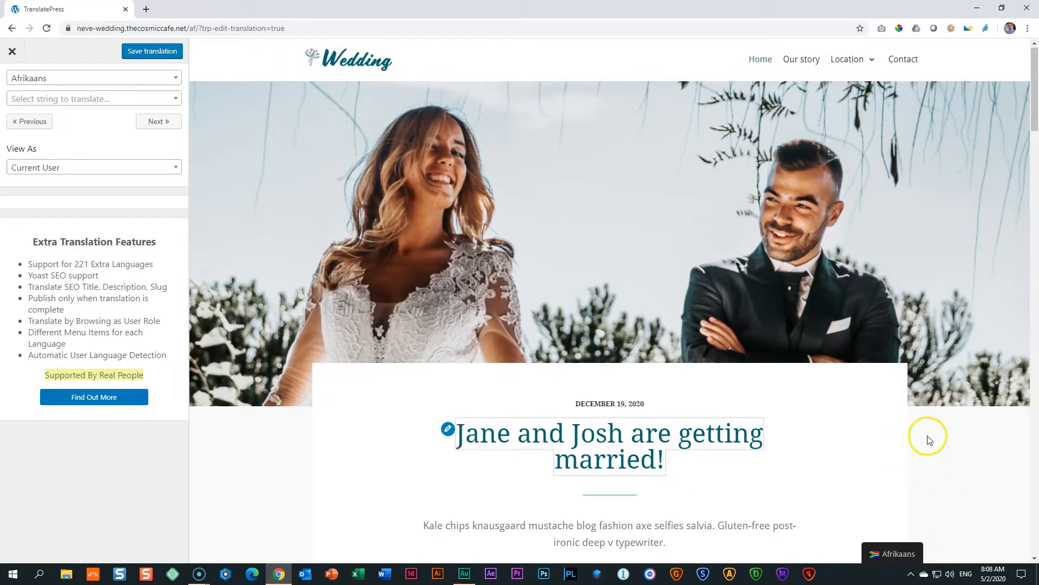
scroll(927, 437, "down", 3)
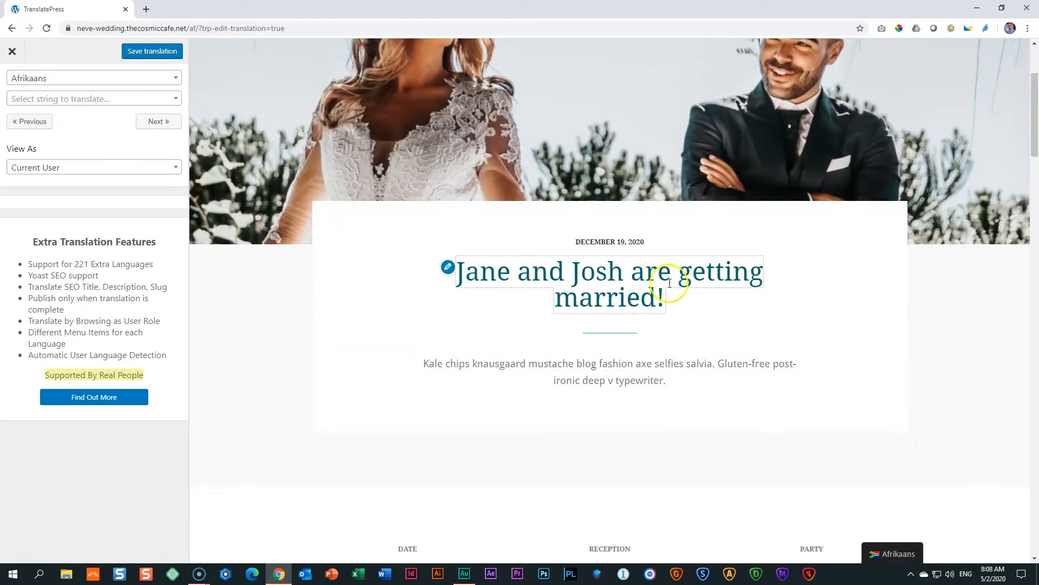
Save 'Jani en Johan gaan trou!' as the Afrikaans text of the main headline.
left_click(447, 268)
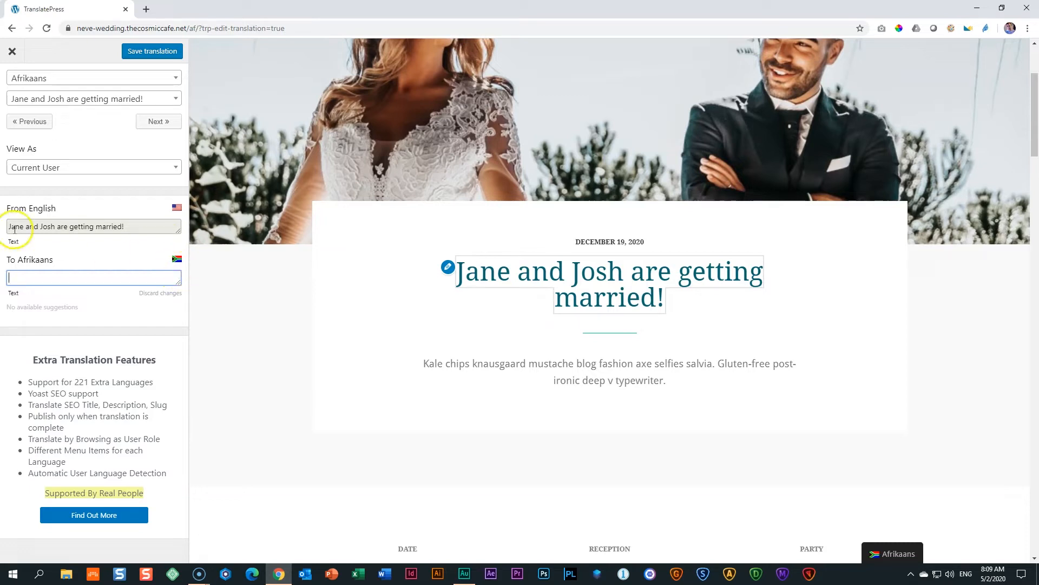
left_click(86, 283)
type("Jani en Johan gaan trou!")
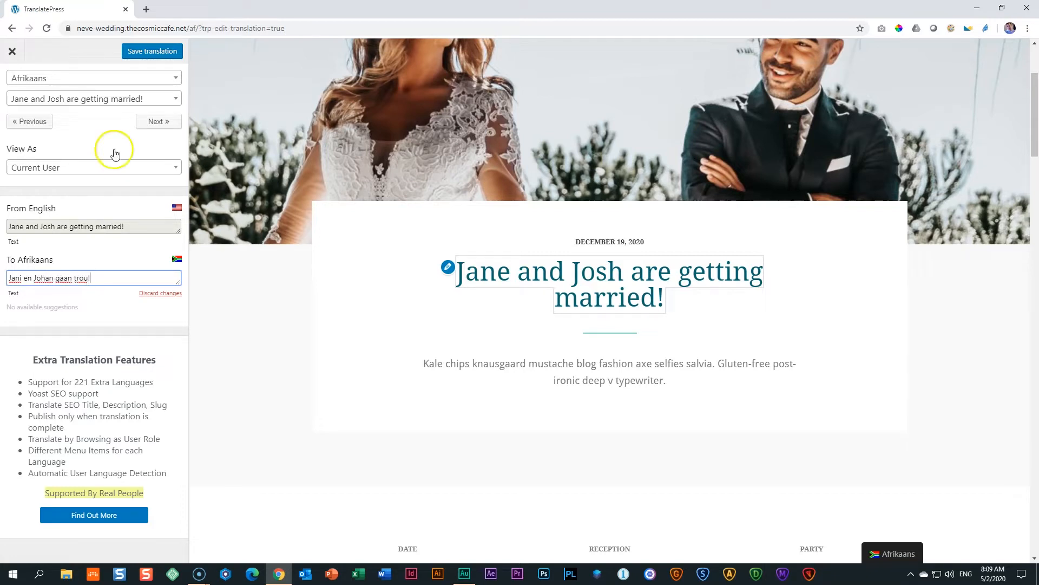
left_click(145, 54)
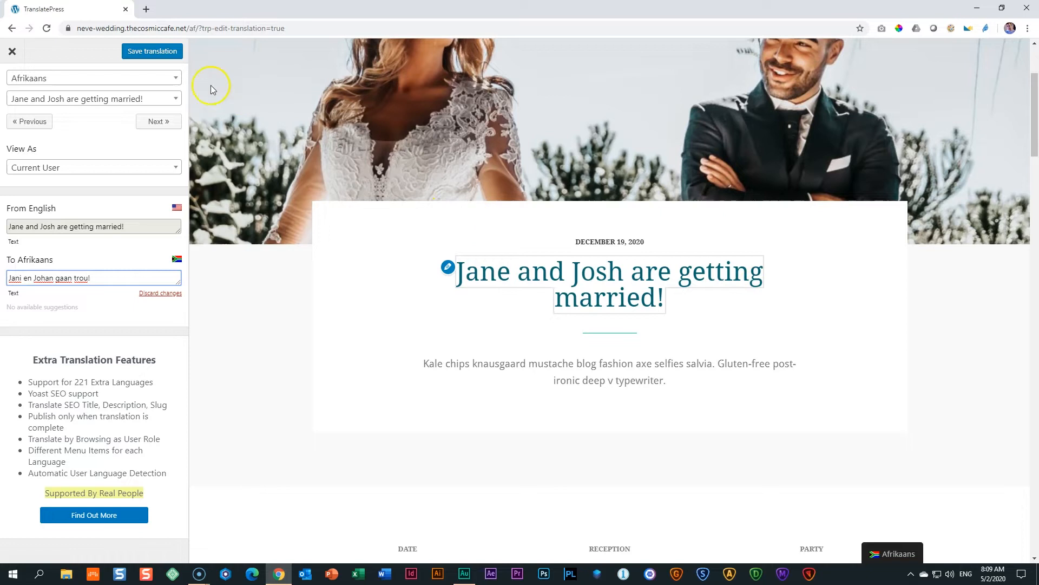
left_click(161, 56)
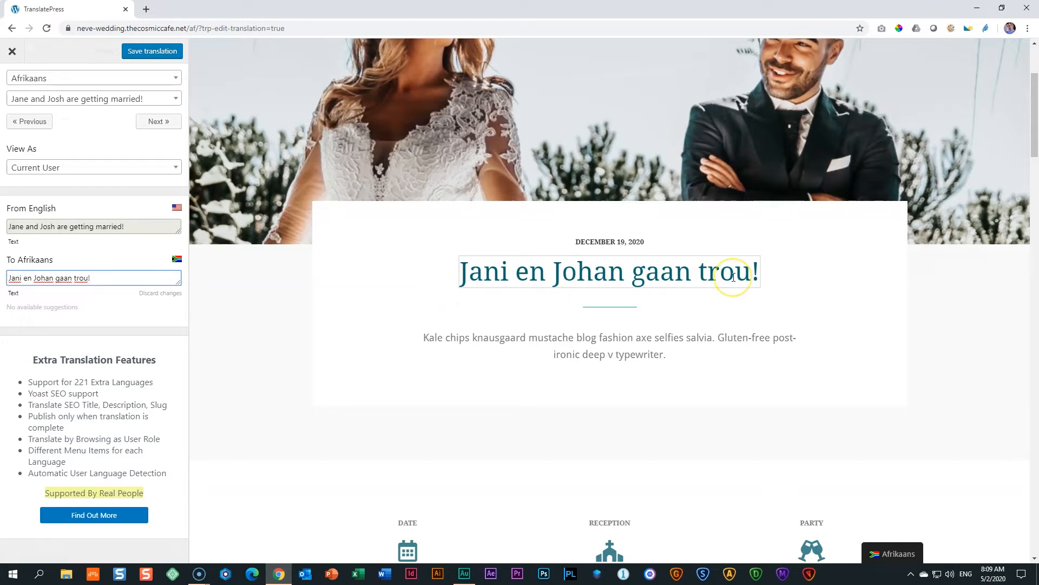
mouse_move(609, 239)
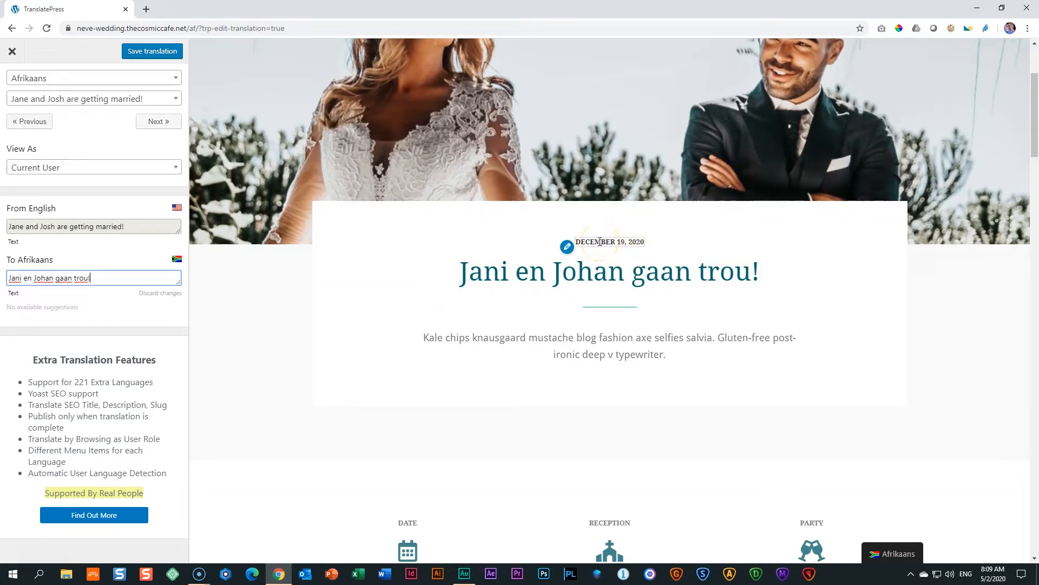
Save '19 Desember 2020' as the Afrikaans date, then load the intro paragraph.
left_click(567, 248)
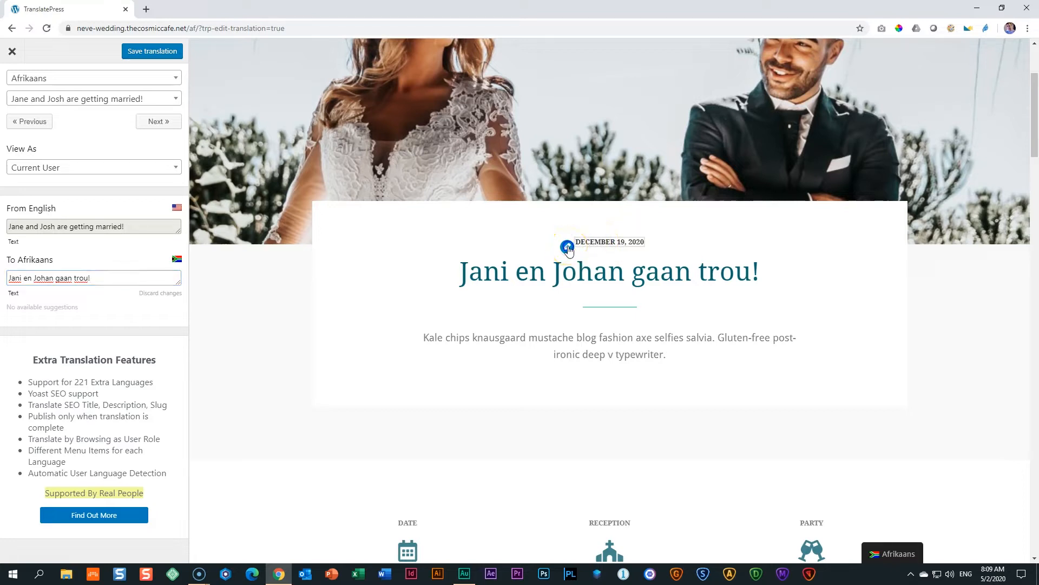
left_click(73, 275)
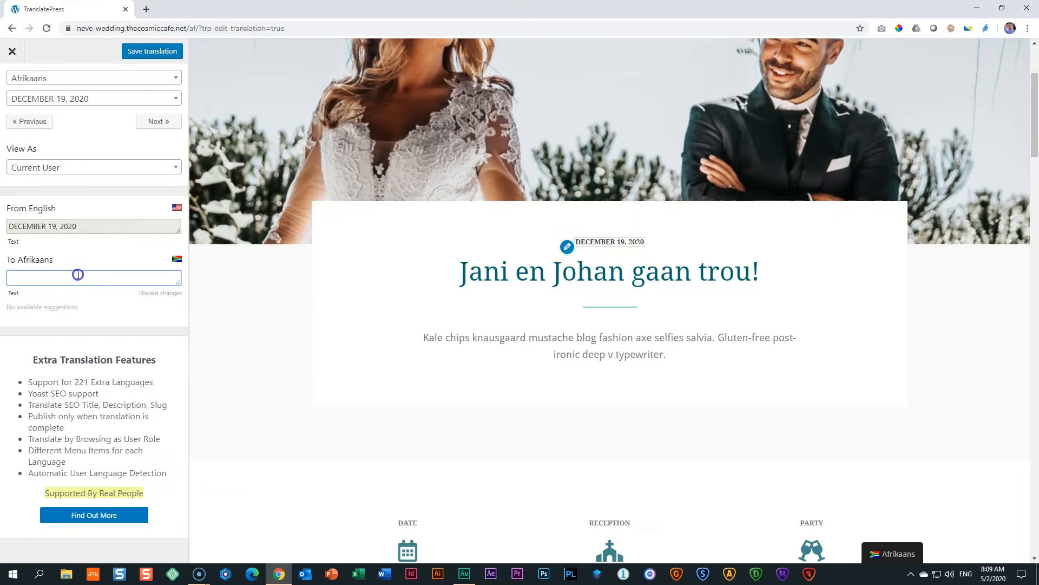
type("19 Desember 2020")
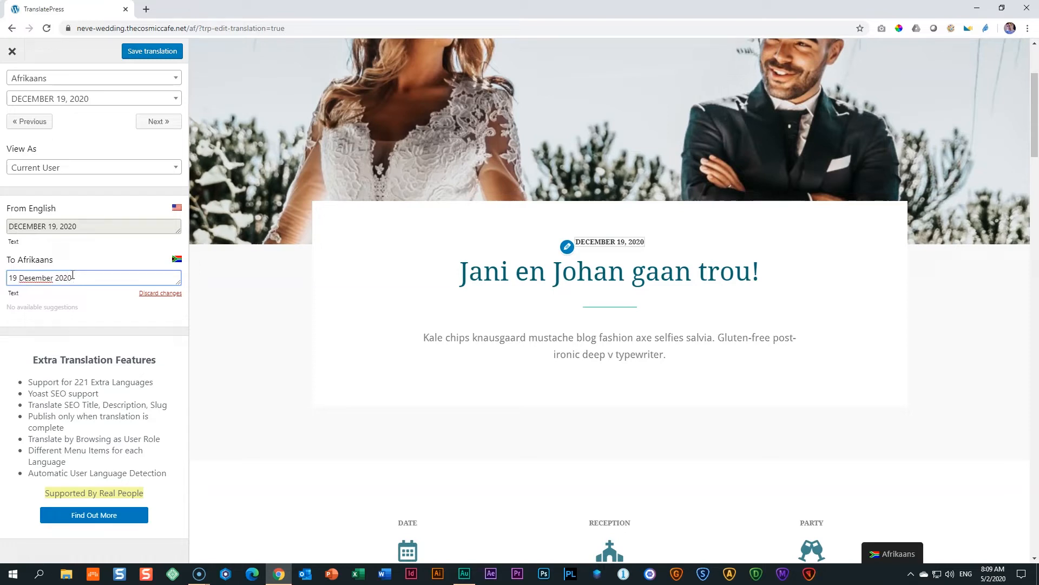
left_click(163, 54)
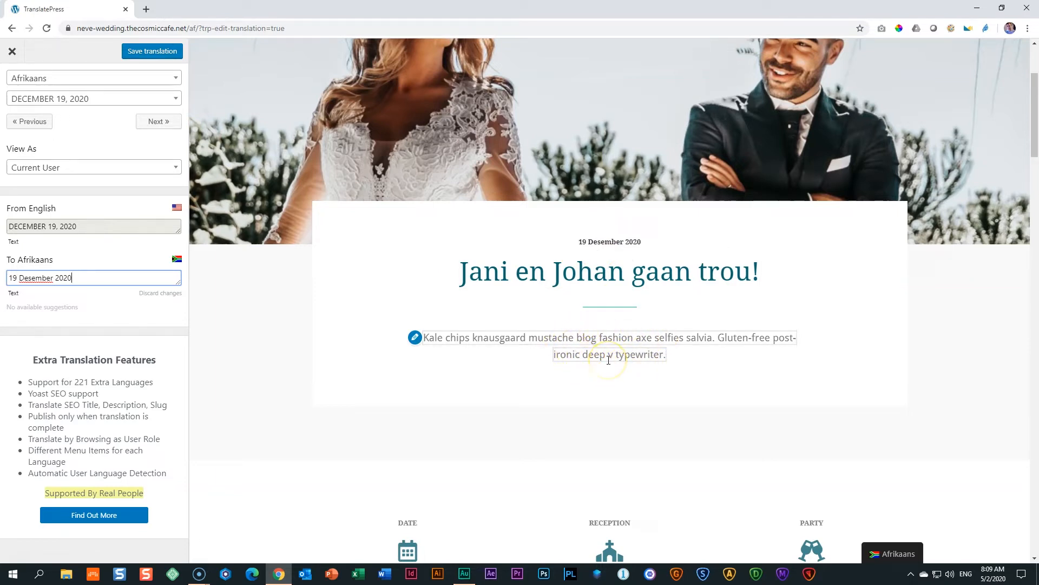
left_click(415, 339)
Save 'Ons gaan trou moenie hierdie geleentheid mis loop nie.' as the paragraph translation.
left_click(95, 296)
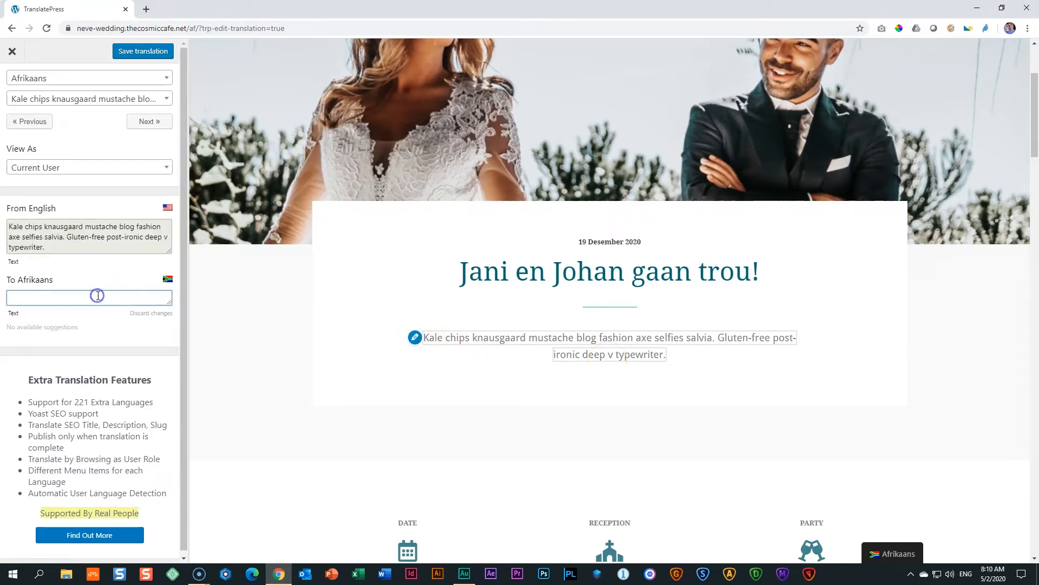
type("Ons gaan trou m")
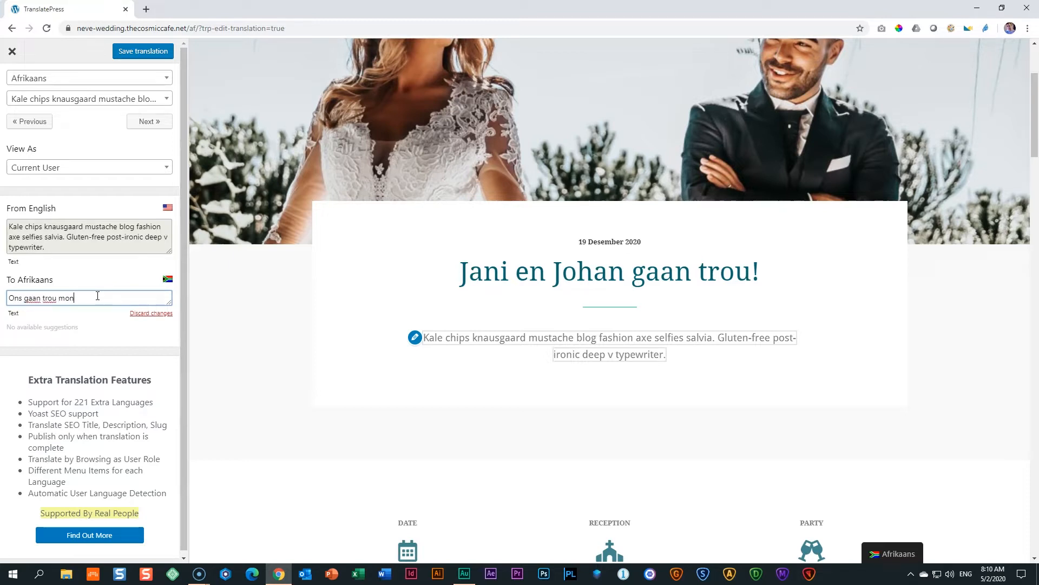
type("oenie hierdie geleentheid mis loop nie.")
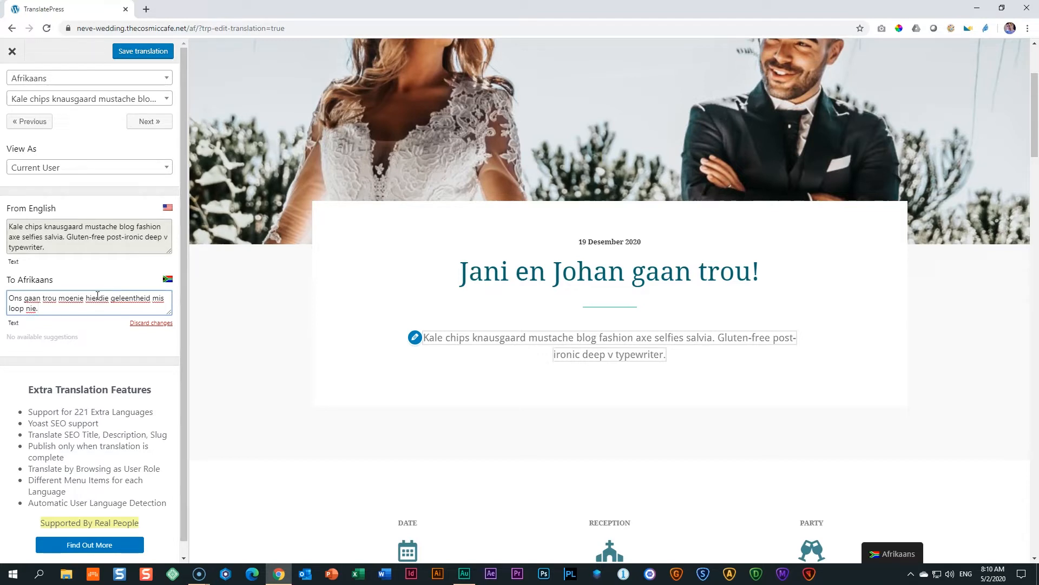
left_click(138, 57)
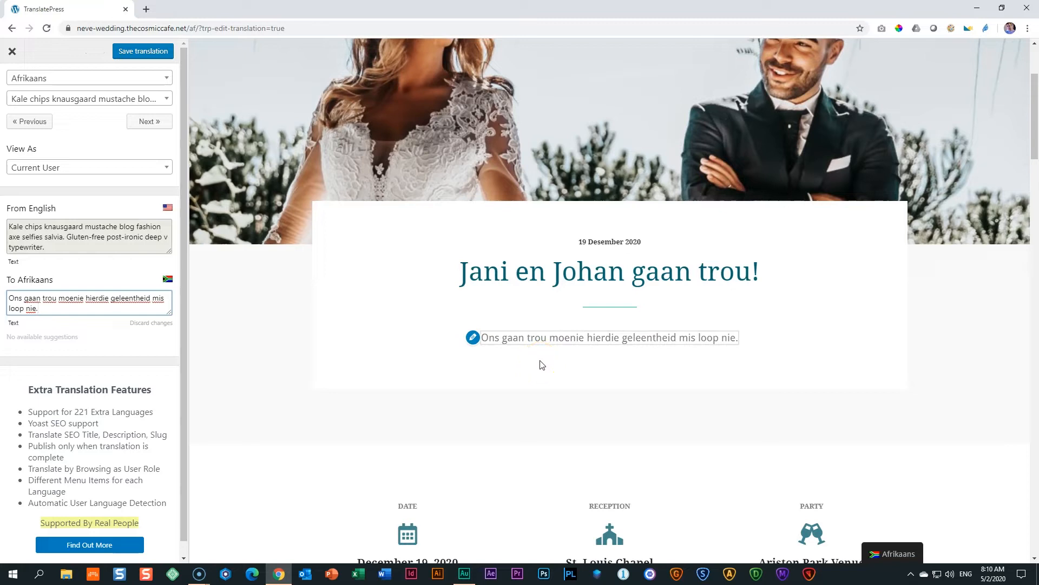
Load the St. Louis Chapel heading for translation.
scroll(542, 362, "down", 6)
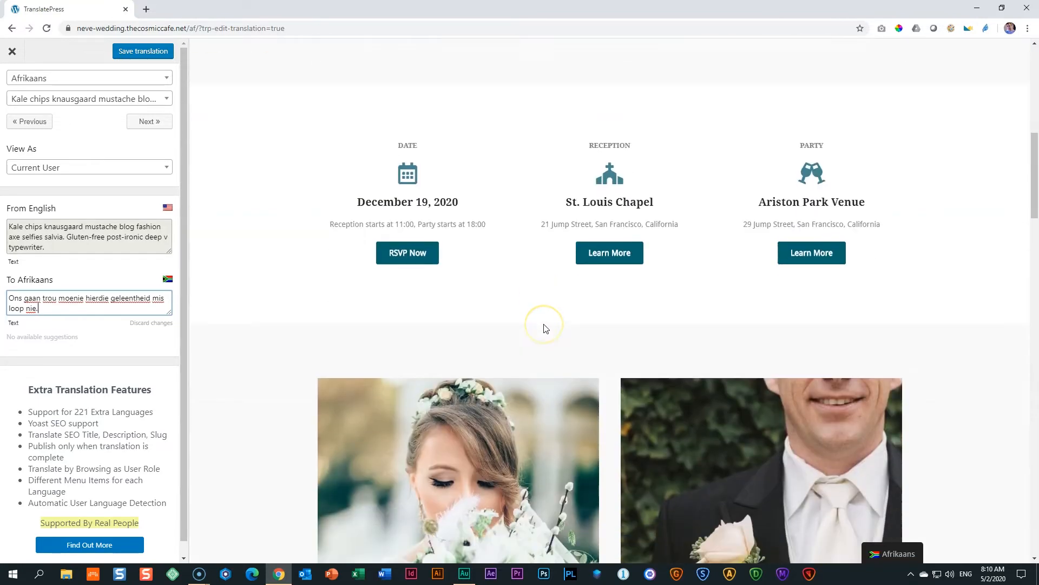
scroll(544, 324, "down", 5)
scroll(543, 324, "down", 15)
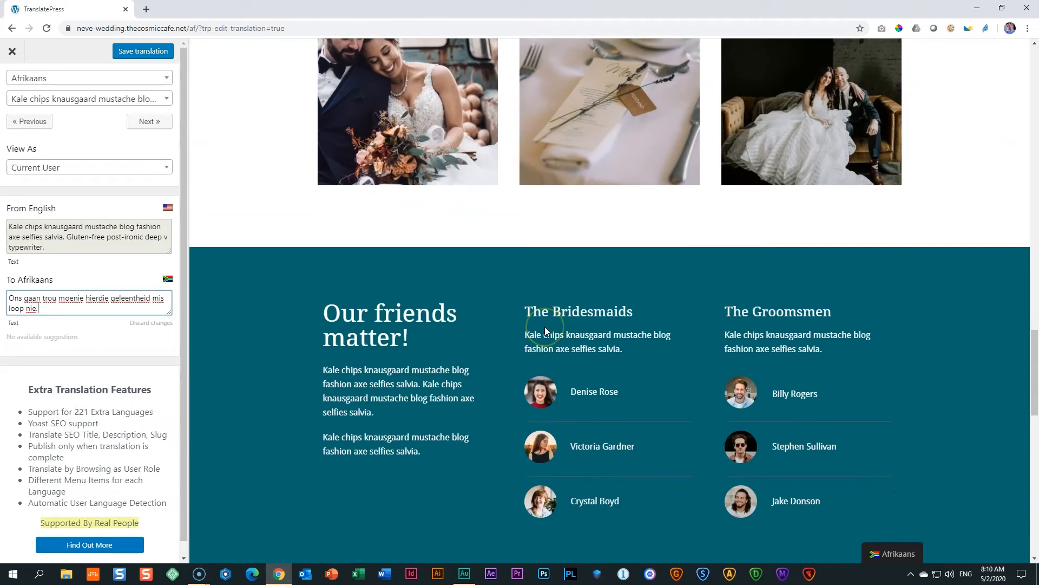
scroll(545, 327, "up", 9)
scroll(544, 327, "up", 7)
mouse_move(377, 268)
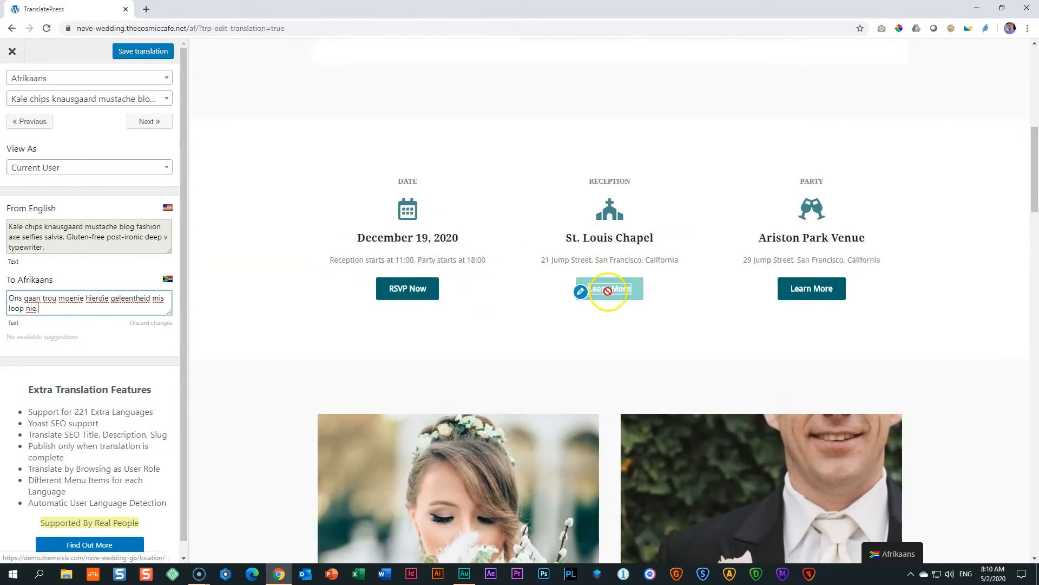
mouse_move(598, 231)
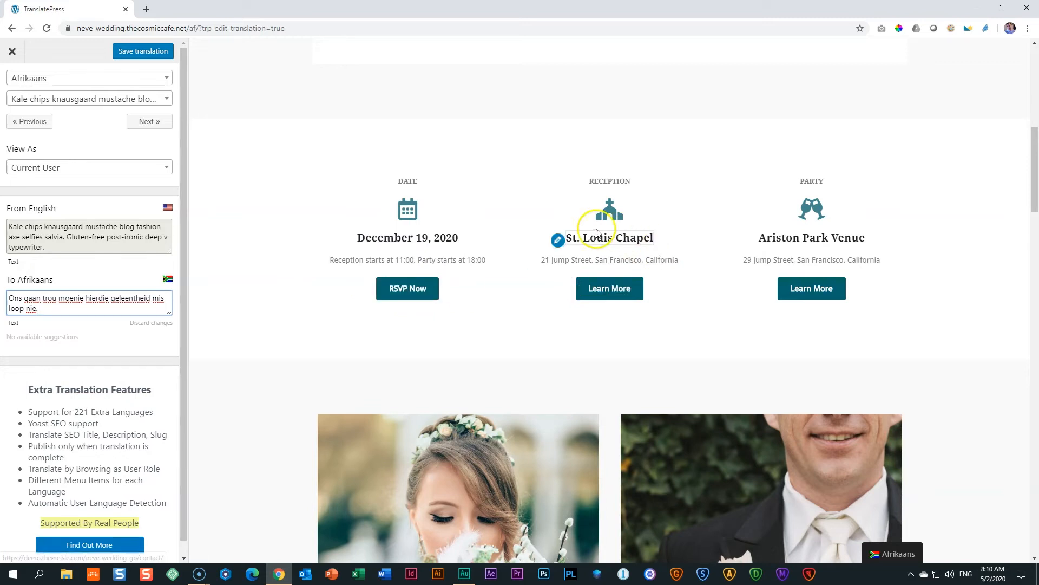
left_click(558, 245)
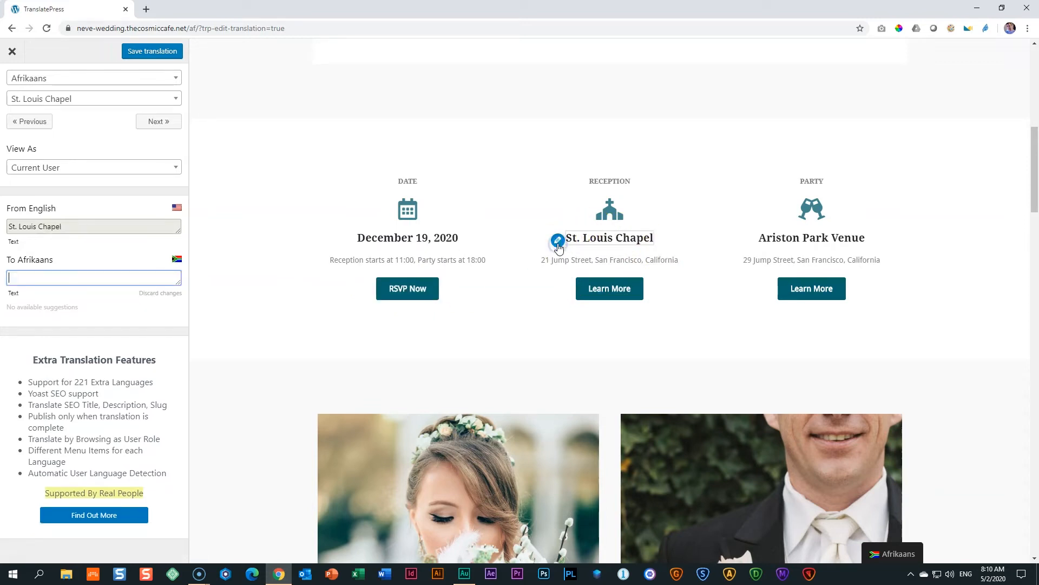
left_click(822, 242)
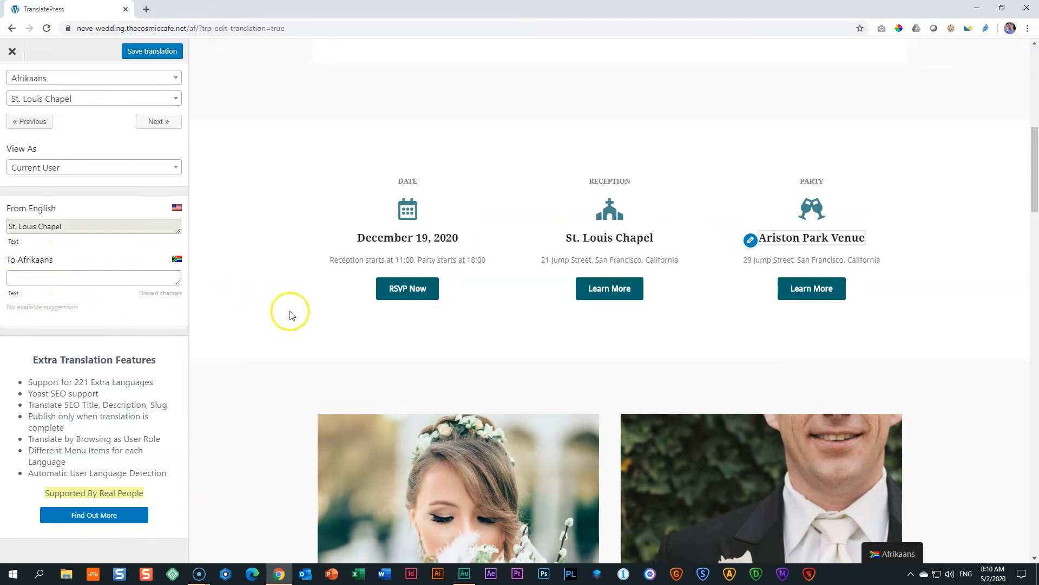
scroll(396, 351, "up", 7)
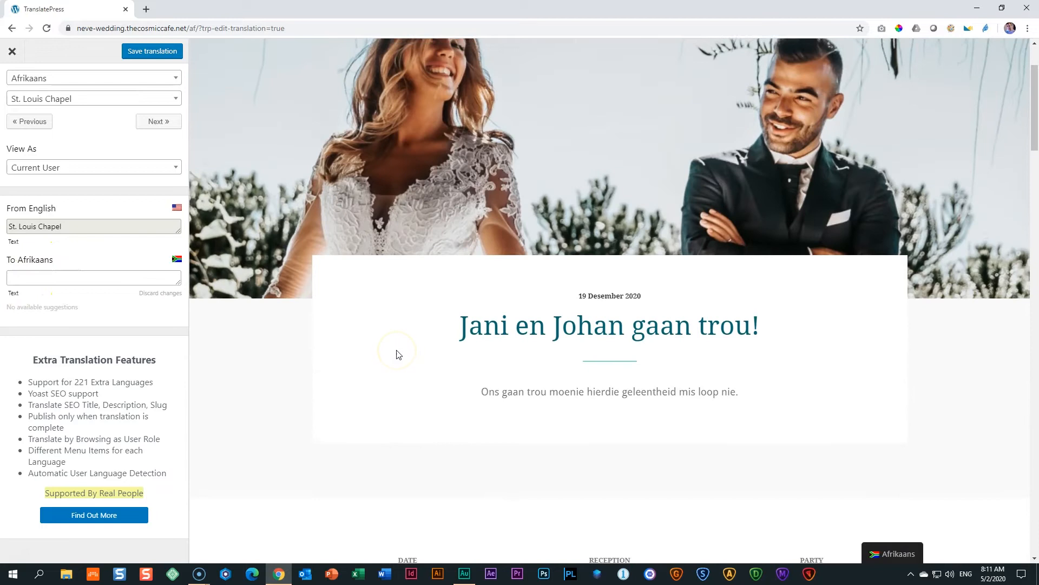
scroll(398, 353, "up", 2)
mouse_move(341, 66)
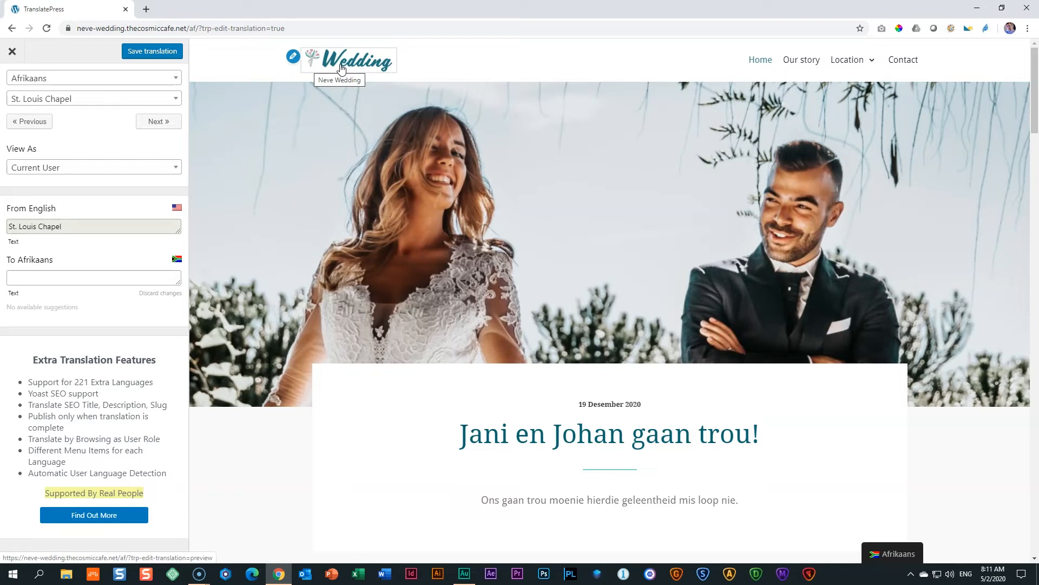
left_click(342, 68)
Load the Wedding logo, select its image URL and the site address, then open a new tab.
left_click(292, 58)
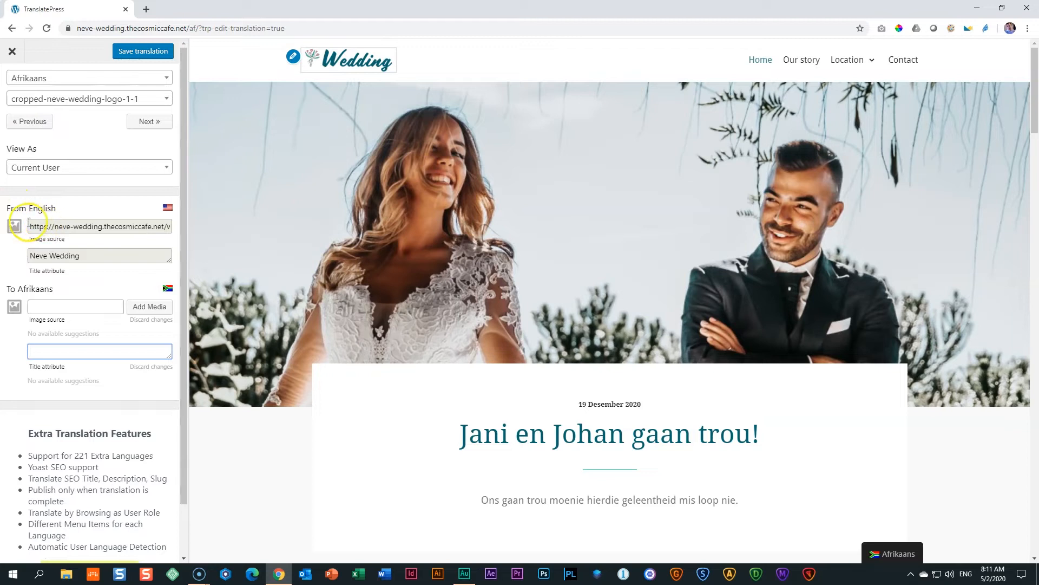
left_click_drag(33, 226, 178, 228)
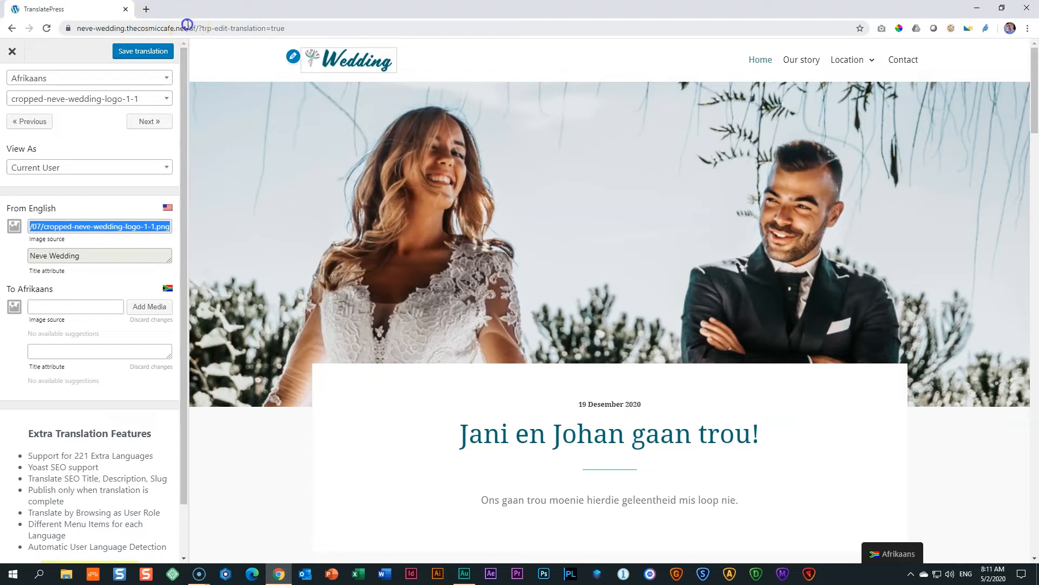
left_click_drag(188, 25, 12, 38)
key("ctrl+c")
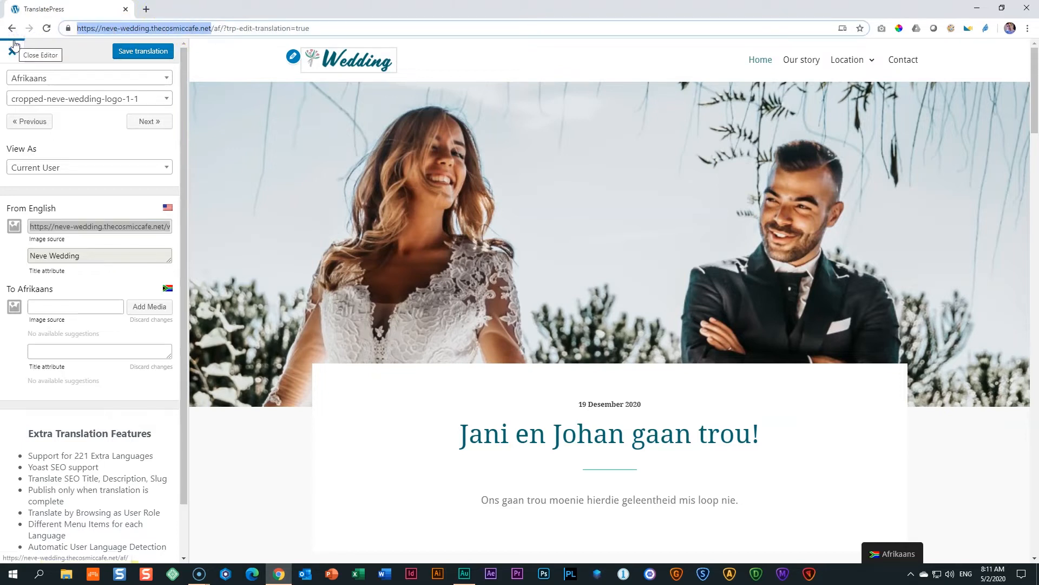
left_click(146, 9)
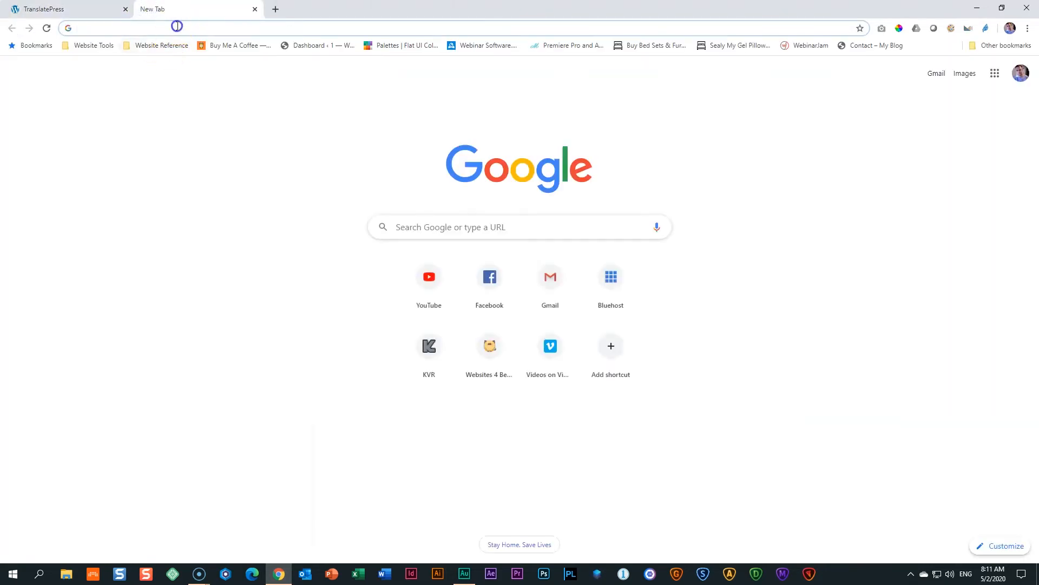
Load the site from the pasted address and open the Media Library from the dashboard.
key("ctrl+v")
key("Return")
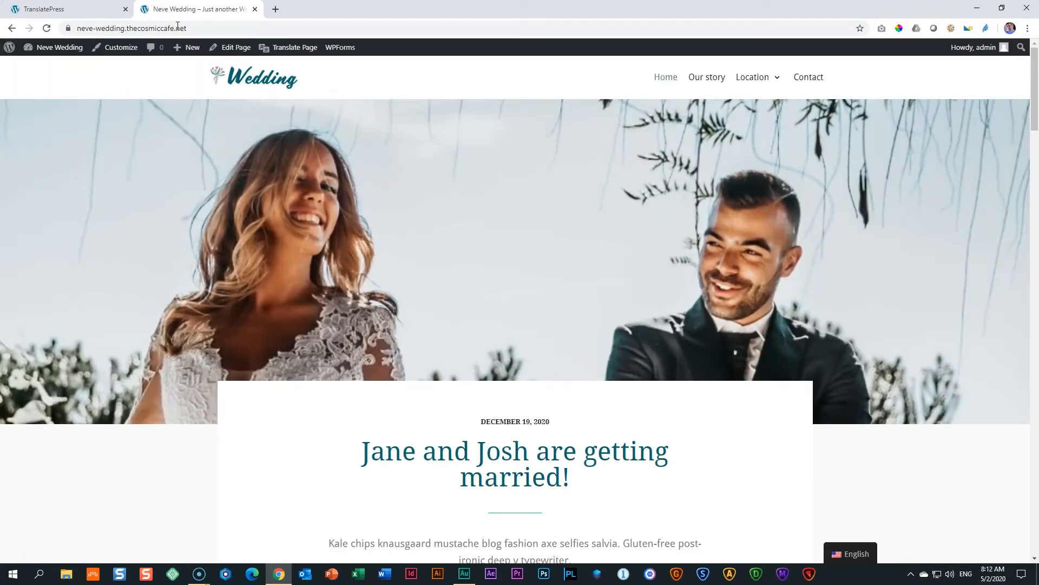
left_click(69, 52)
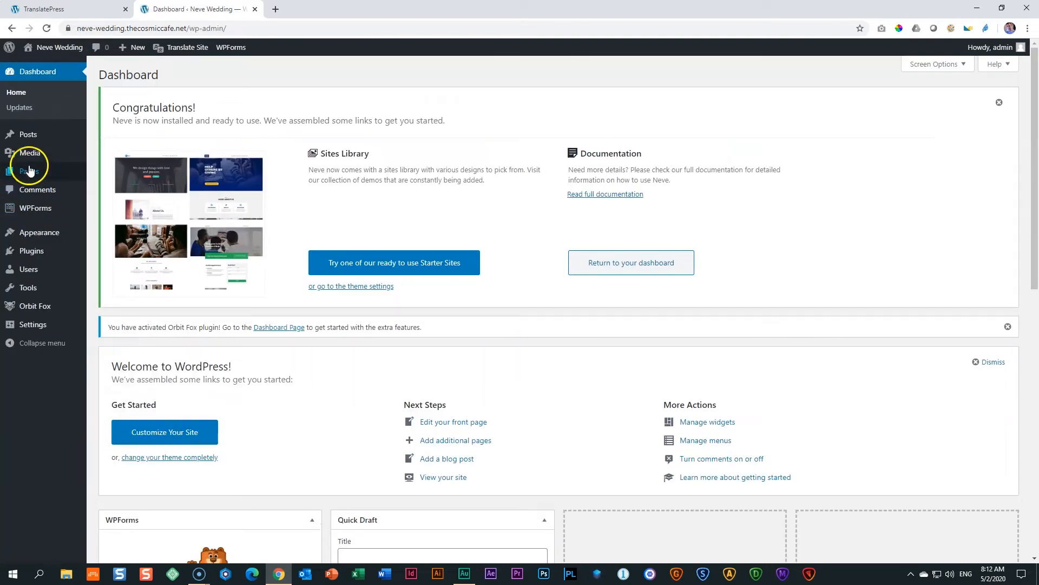
mouse_move(30, 154)
left_click(93, 159)
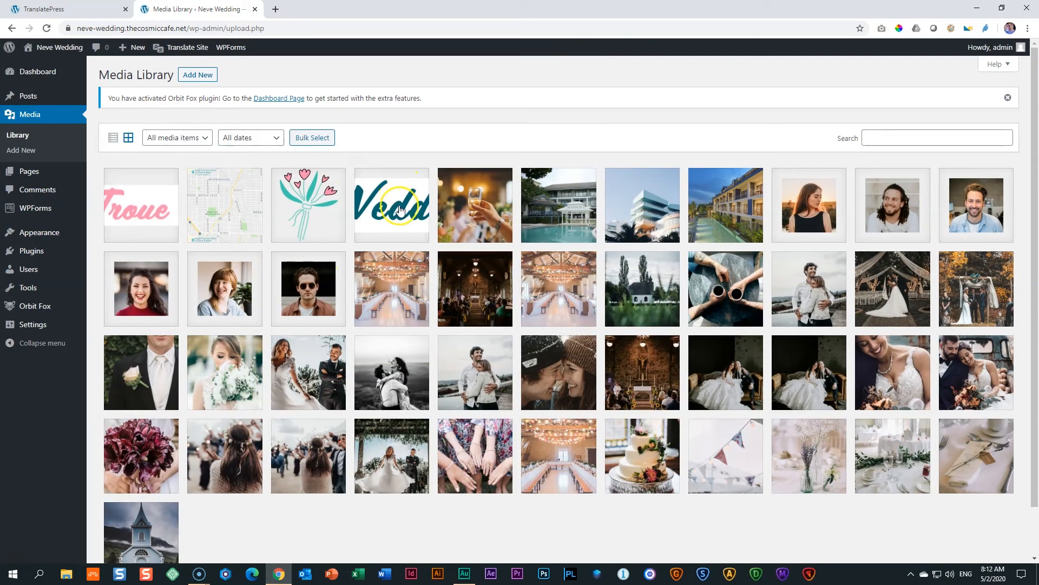
Inspect the English Wedding logo's attachment details and select its full file link.
left_click(400, 210)
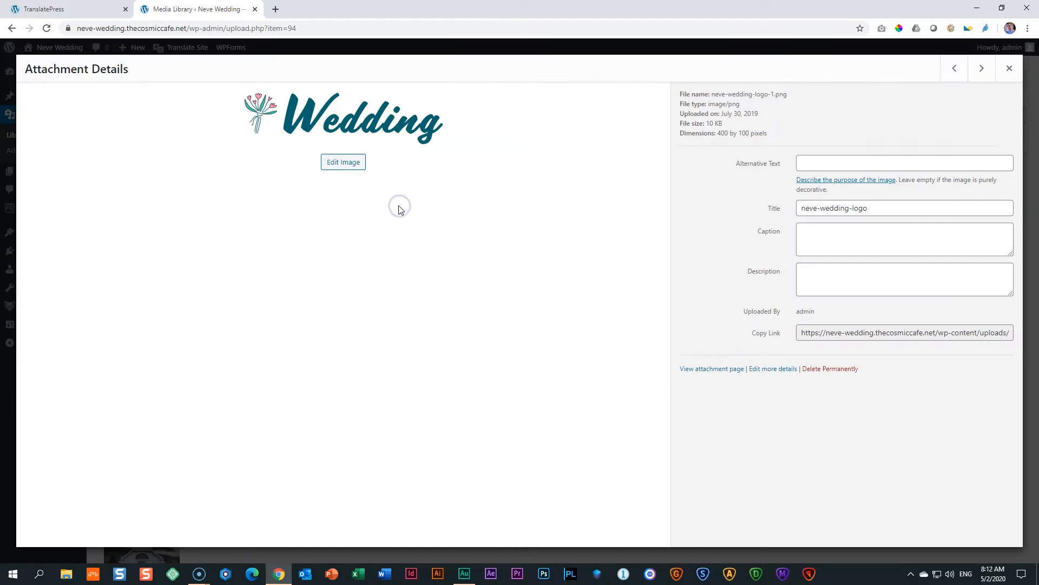
left_click_drag(792, 331, 1034, 345)
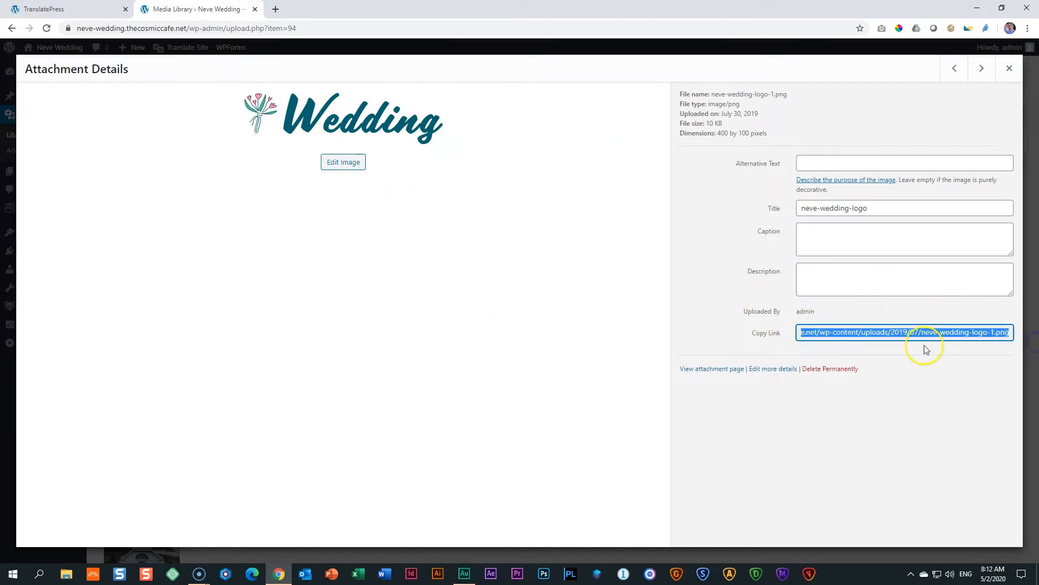
left_click(114, 9)
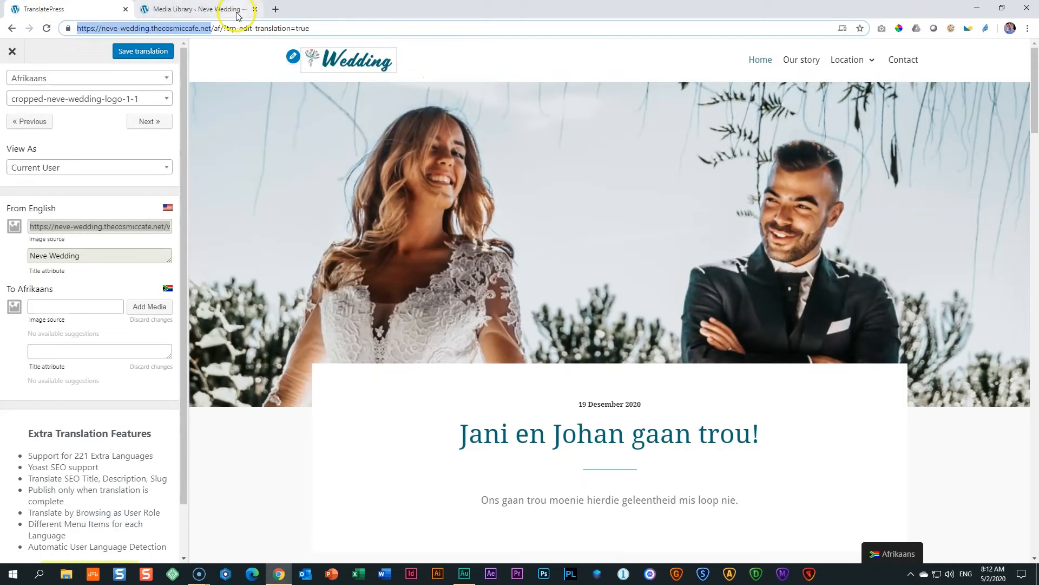
left_click(181, 8)
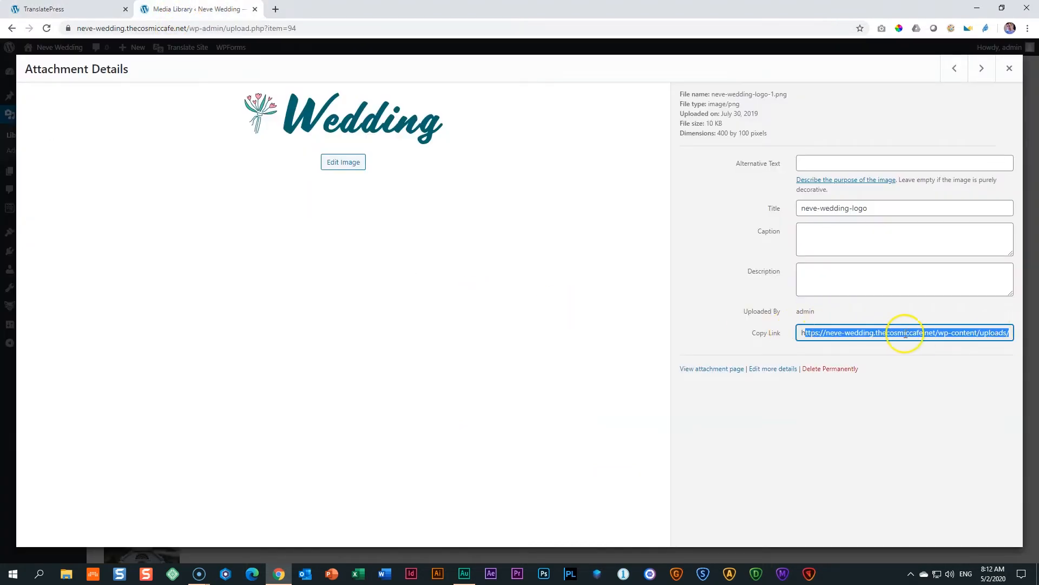
left_click(70, 9)
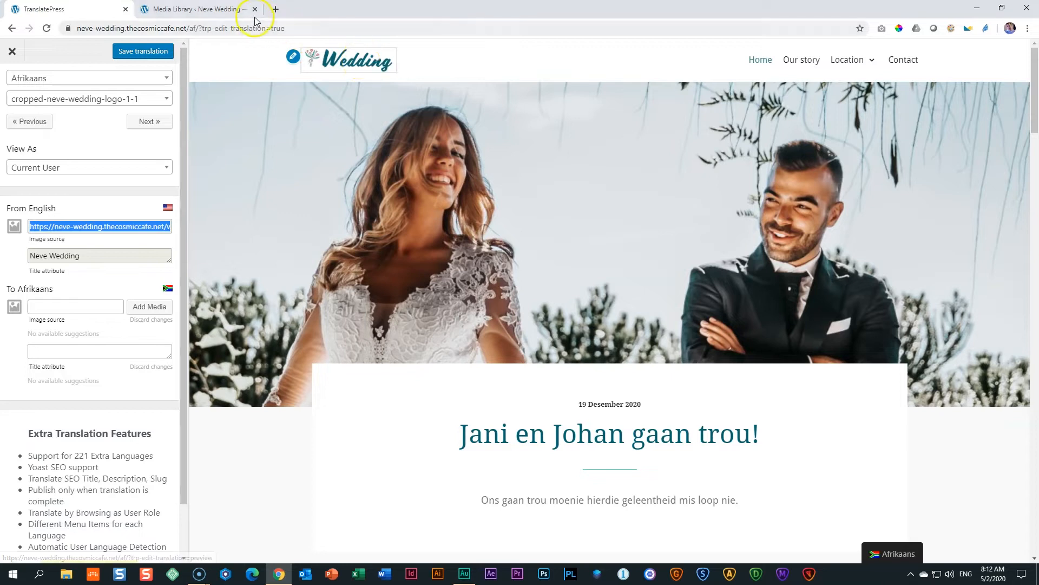
left_click(189, 7)
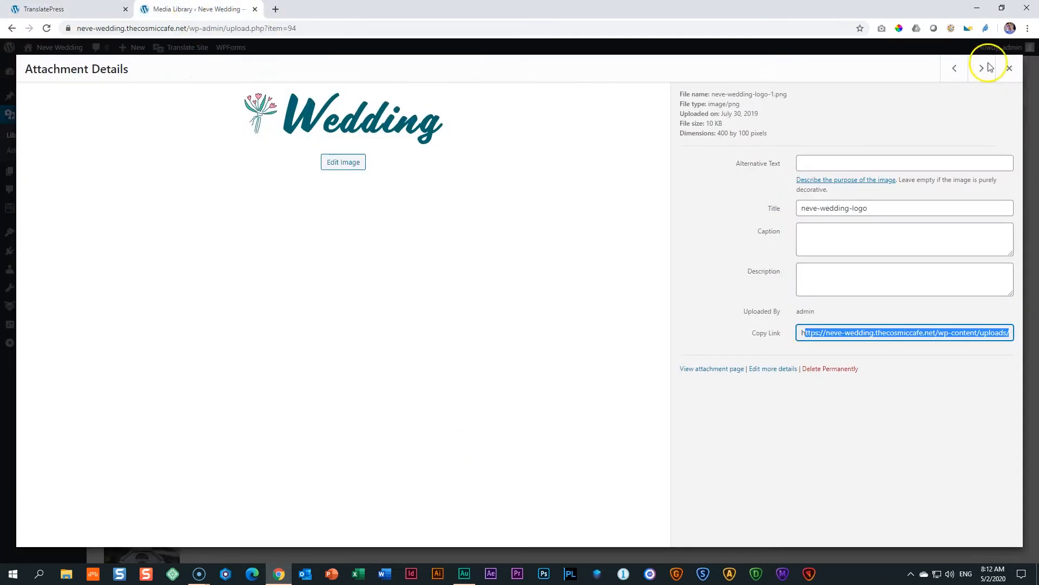
View the Afrikaans Troue logo's details, then start choosing a replacement image for the Afrikaans logo.
left_click(1008, 65)
left_click(149, 212)
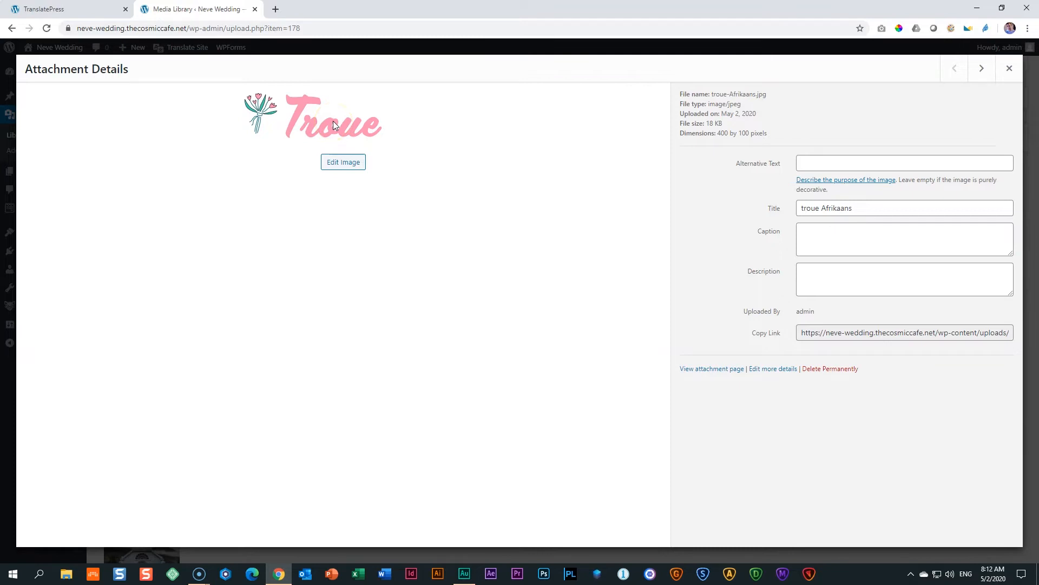
left_click(85, 13)
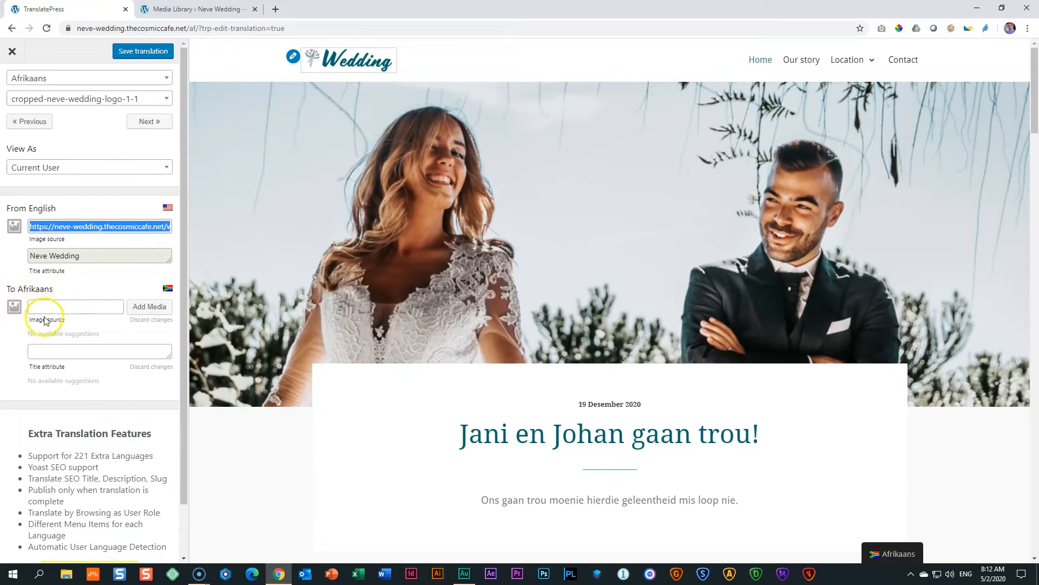
left_click(160, 312)
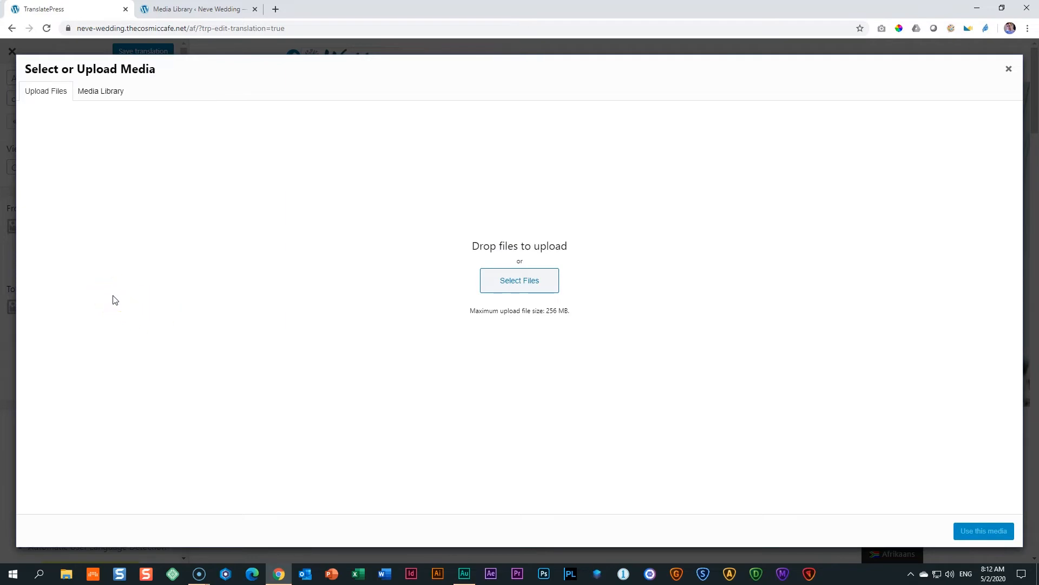
Use the pink Troue image from the Media Library as the Afrikaans logo.
left_click(108, 91)
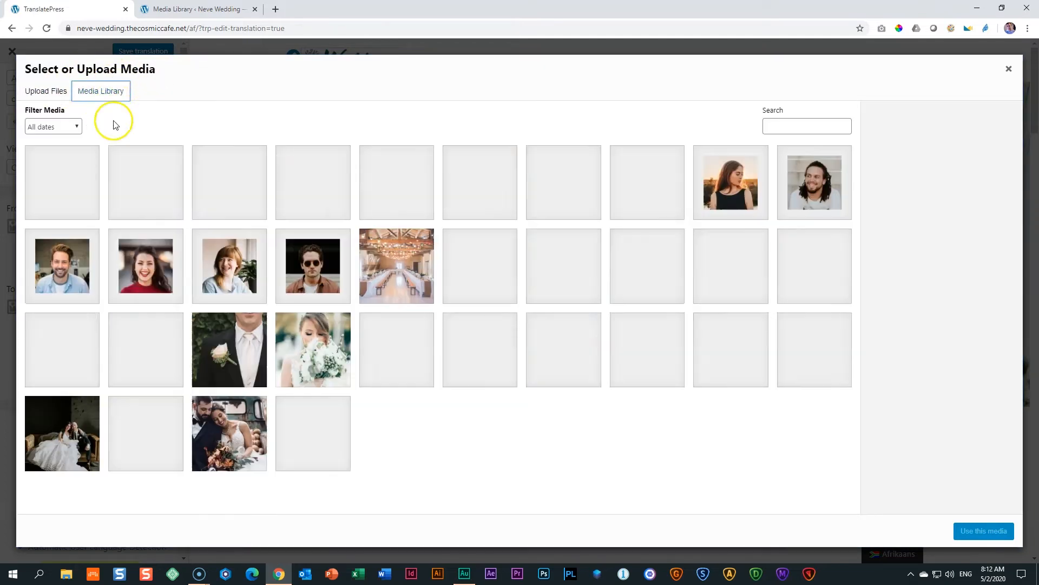
left_click(46, 182)
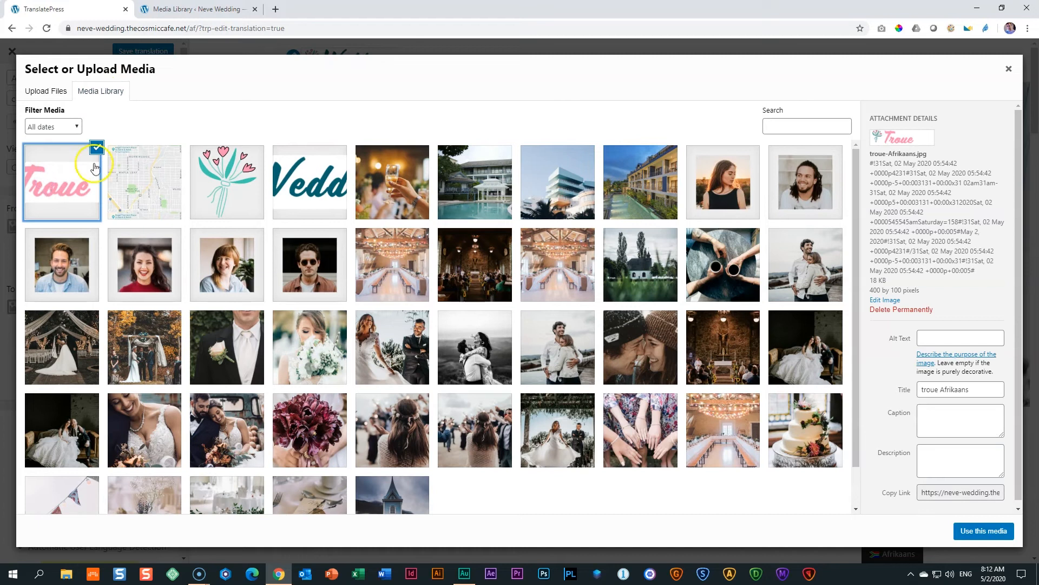
left_click(978, 532)
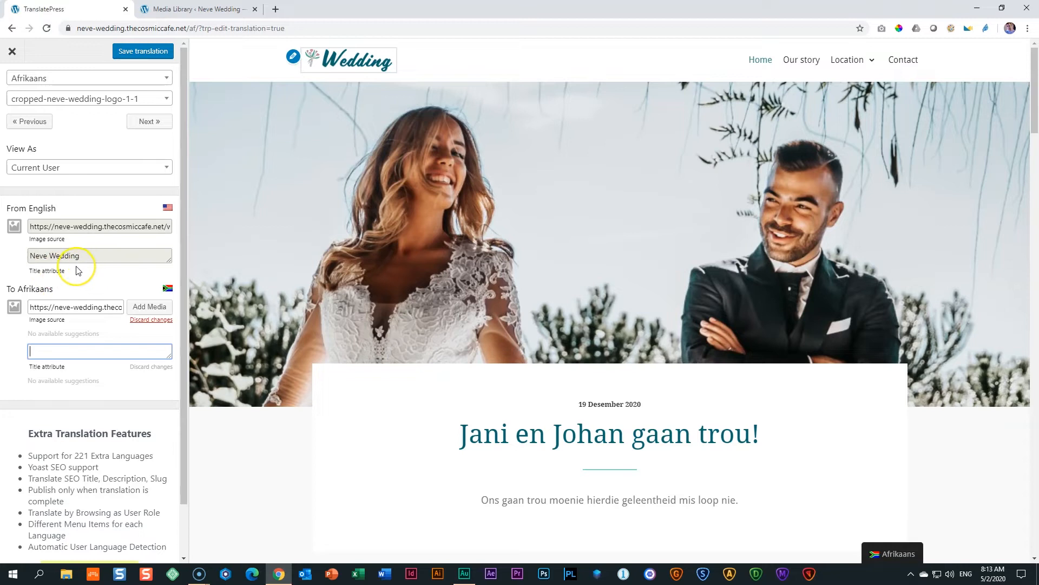
Title the Afrikaans logo 'Neve Troue', save the translation and close the editor.
left_click(68, 352)
type("Neve Troue")
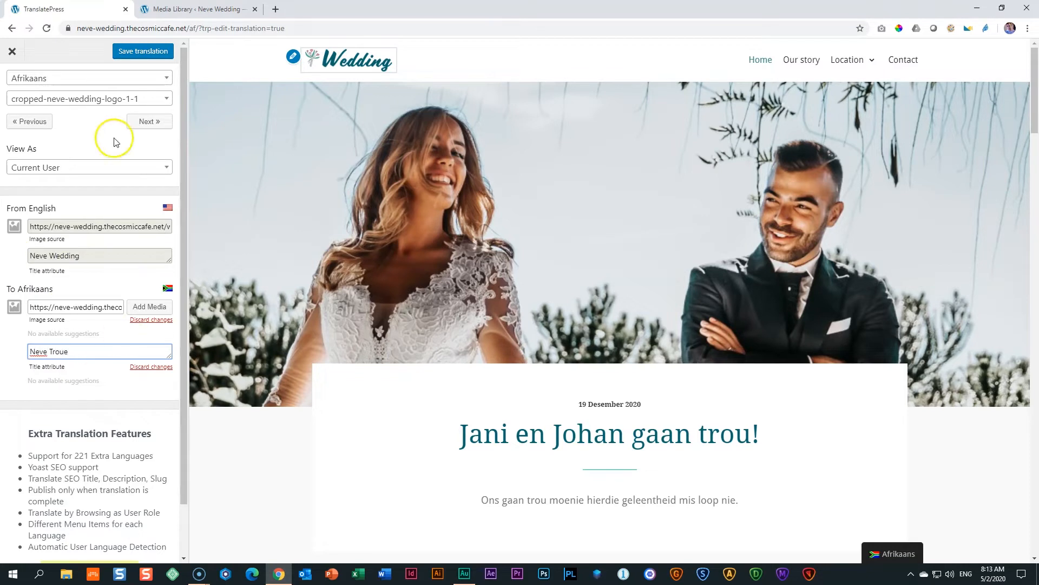
left_click(151, 53)
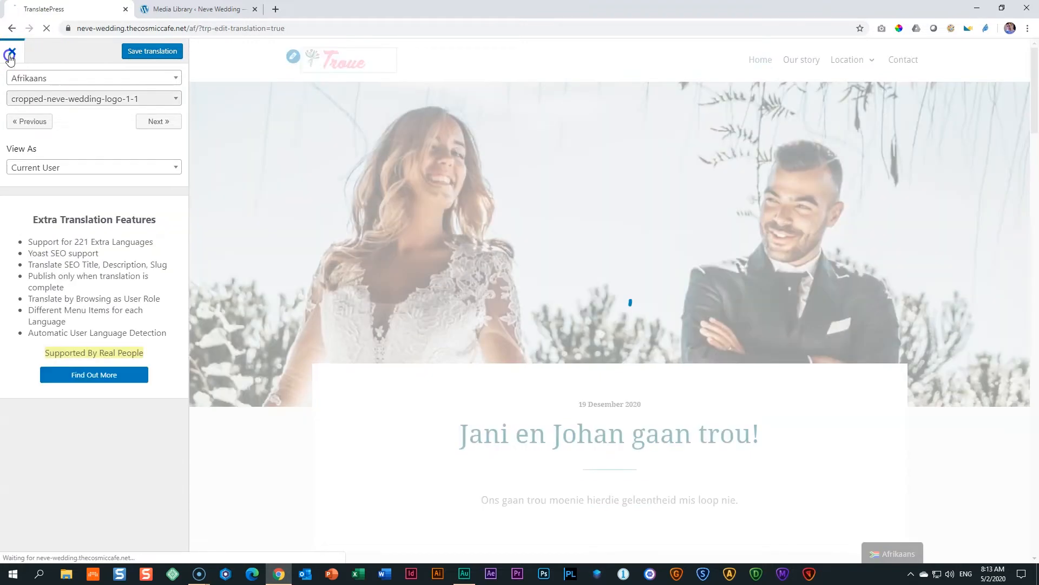
left_click(11, 54)
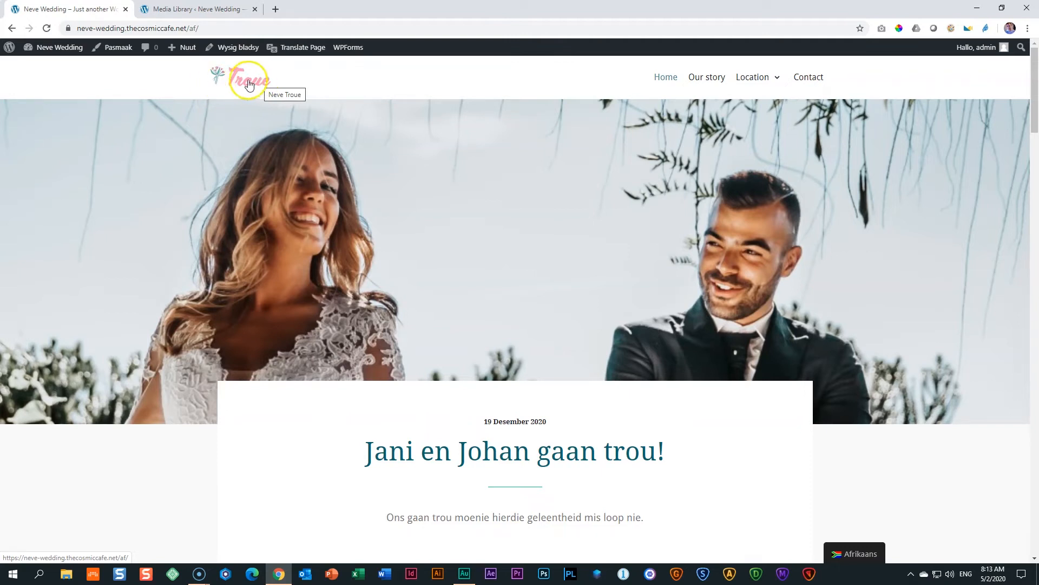
Switch the site to English with the floating language switcher and select its address.
scroll(271, 235, "down", 3)
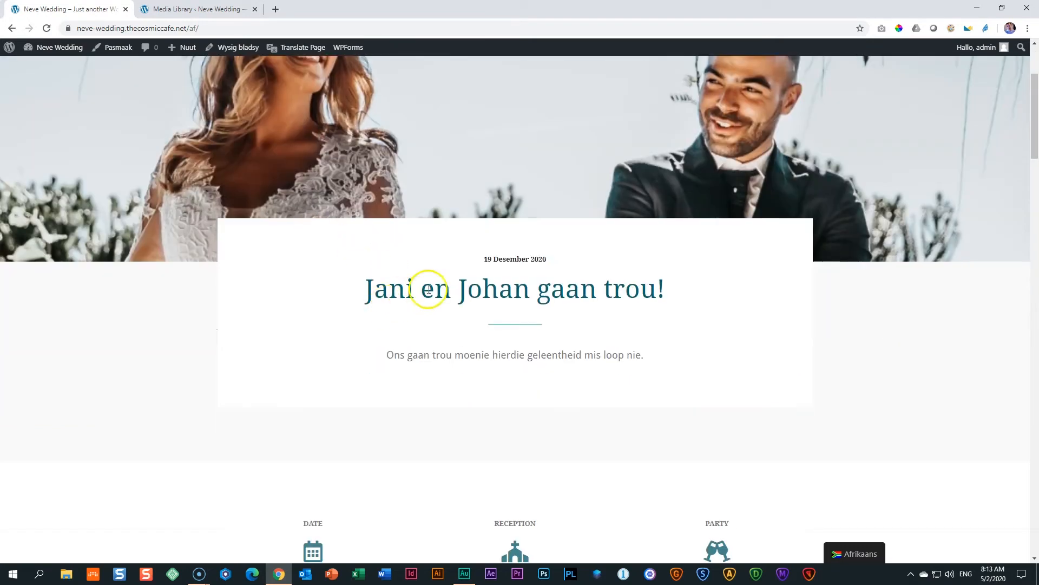
scroll(676, 319, "up", 3)
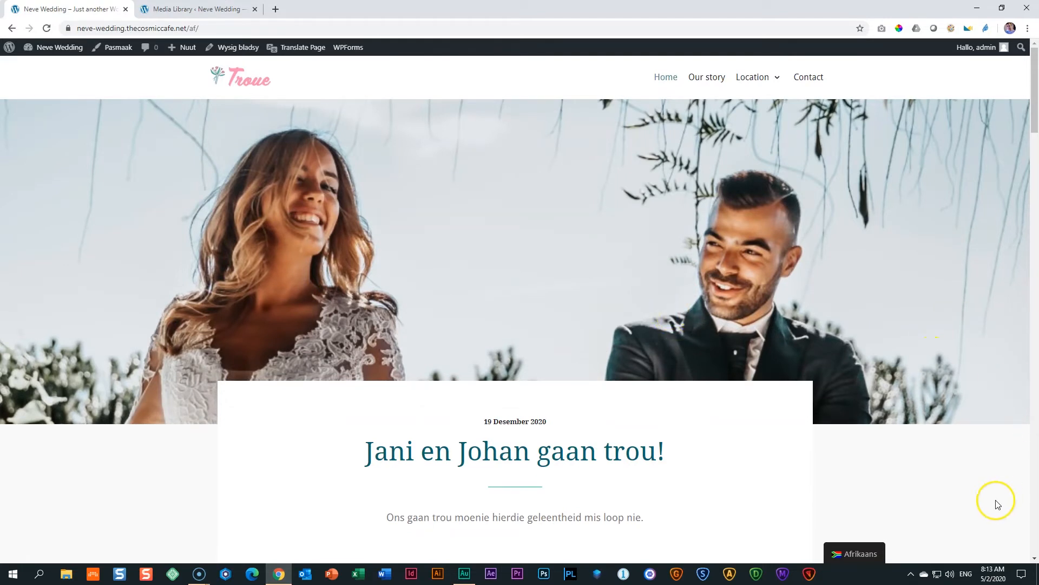
mouse_move(869, 556)
left_click(855, 536)
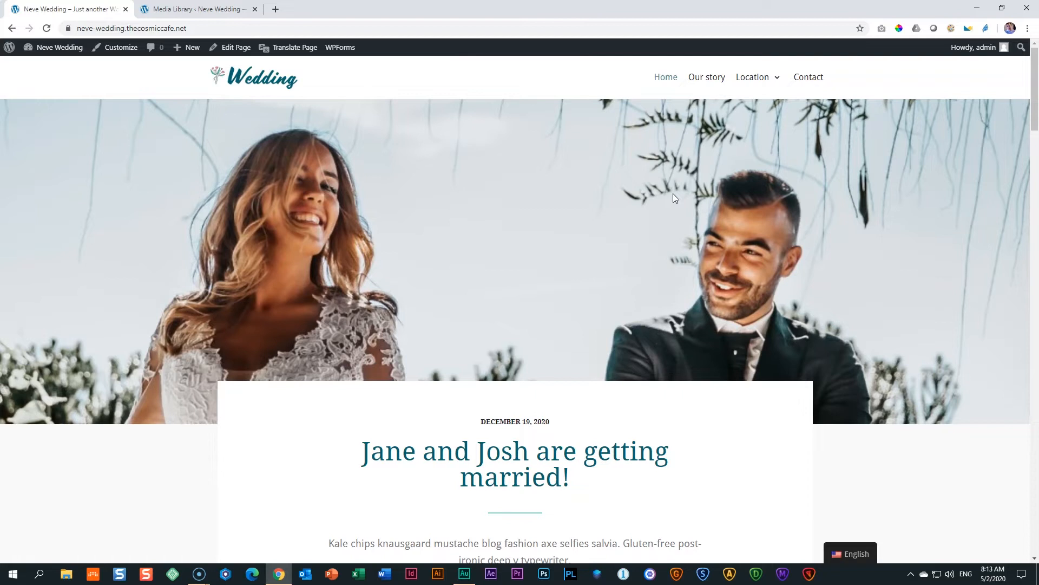
left_click(74, 26)
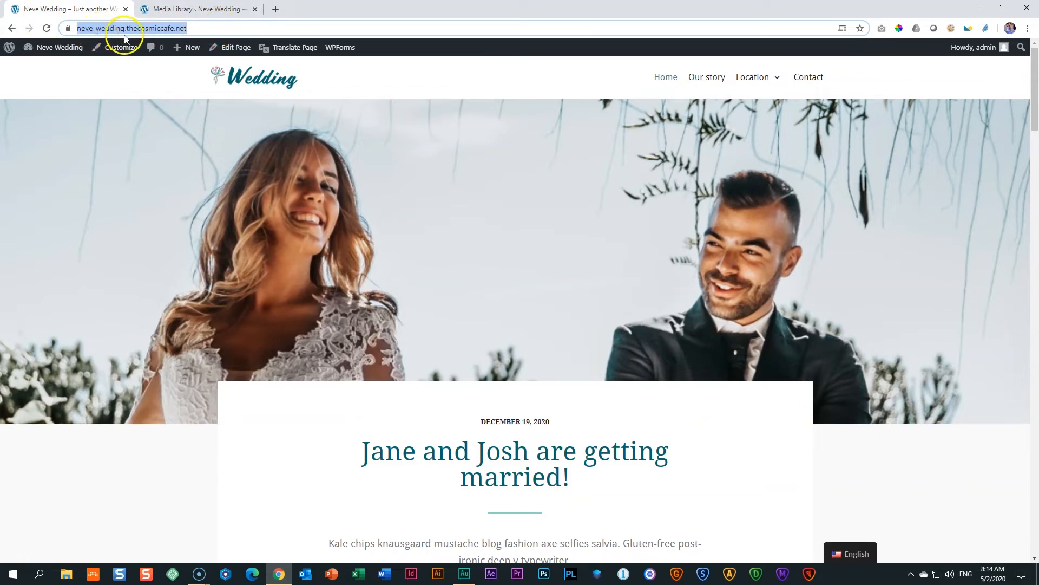
left_click(197, 30)
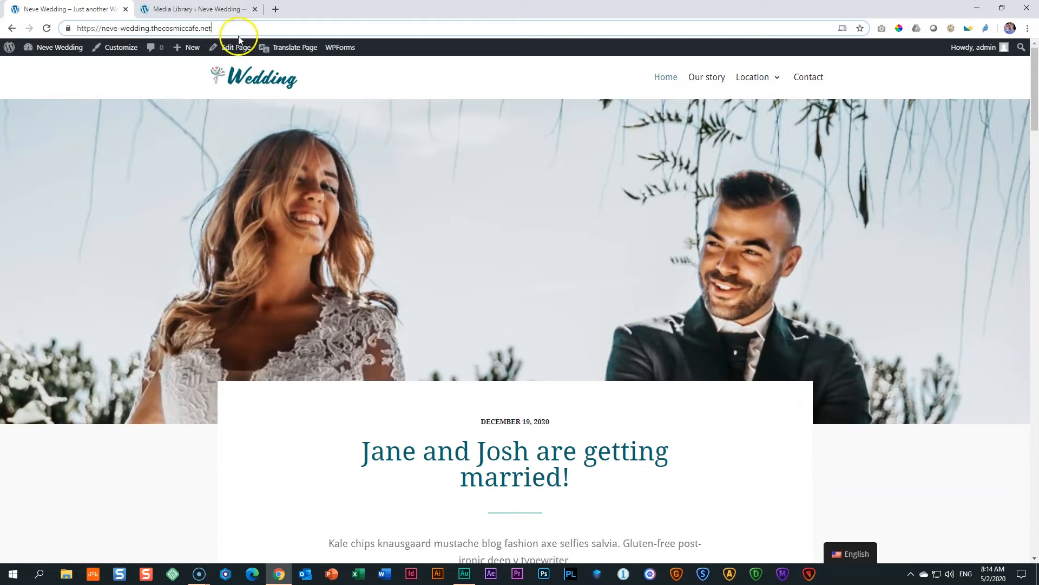
Switch back to Afrikaans, select the Afrikaans URL and scroll through the translated home page.
left_click(848, 536)
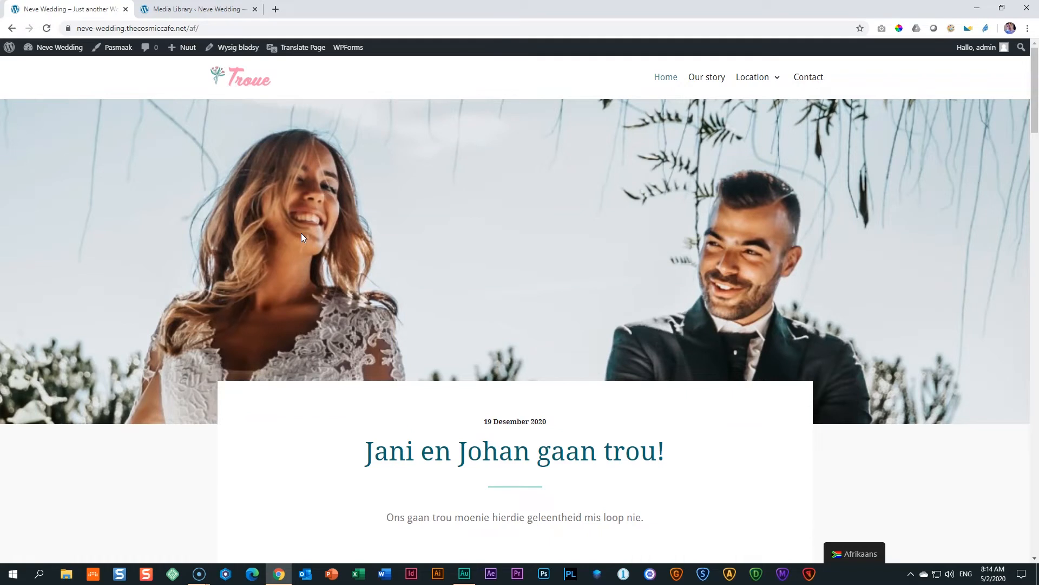
left_click(209, 28)
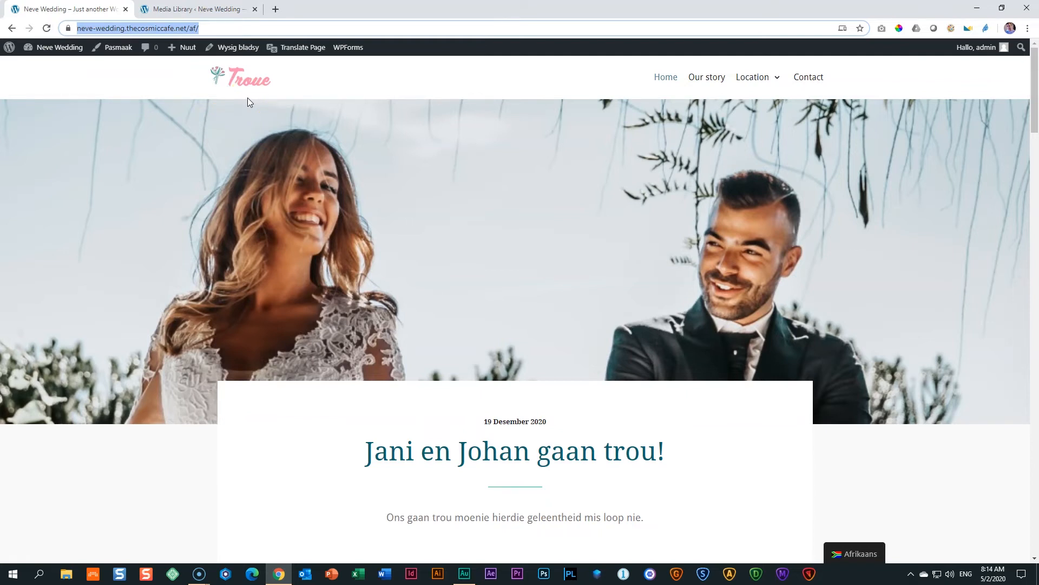
scroll(325, 275, "down", 12)
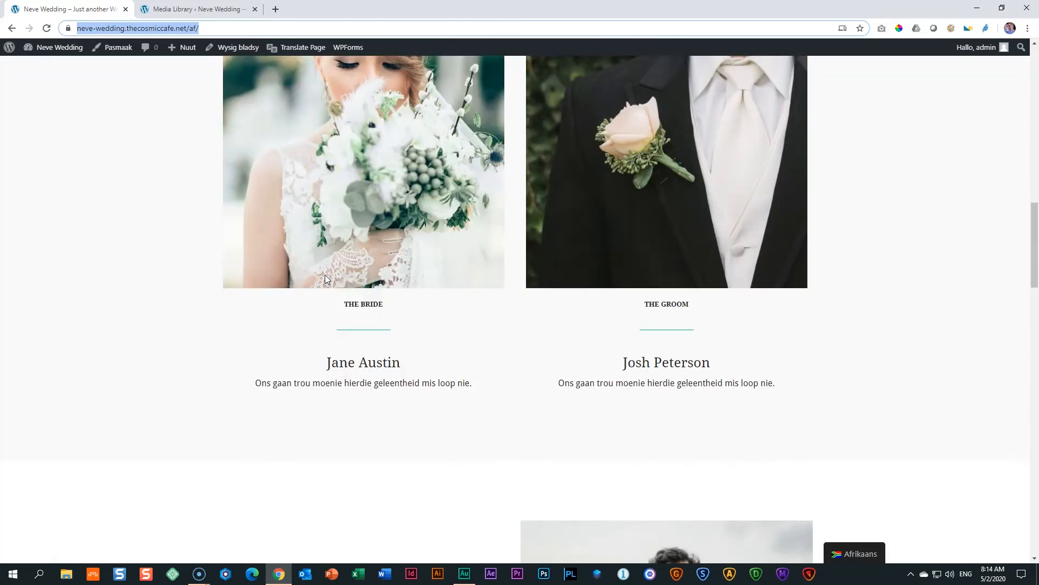
scroll(325, 275, "down", 9)
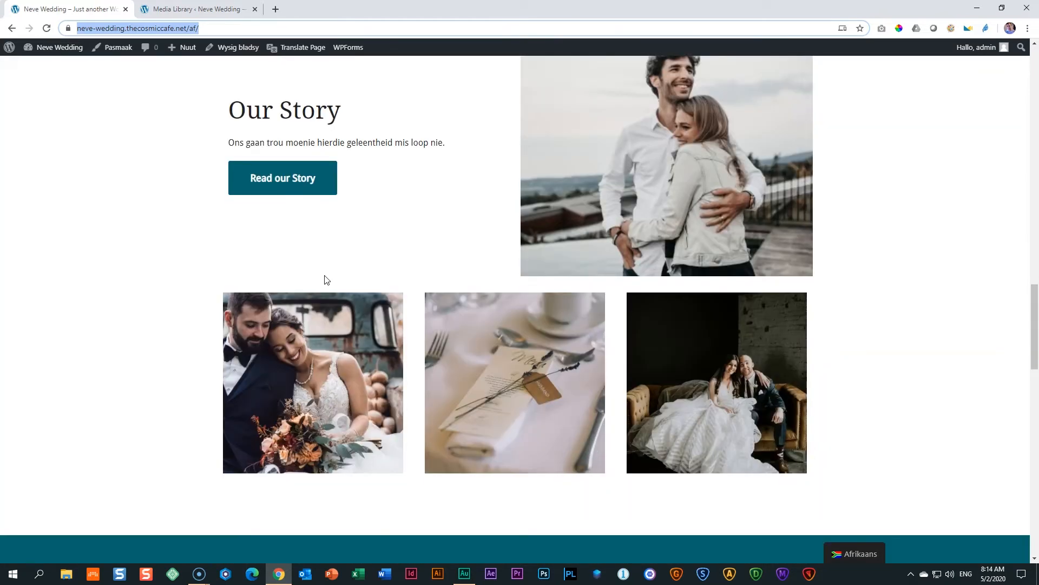
scroll(366, 185, "up", 20)
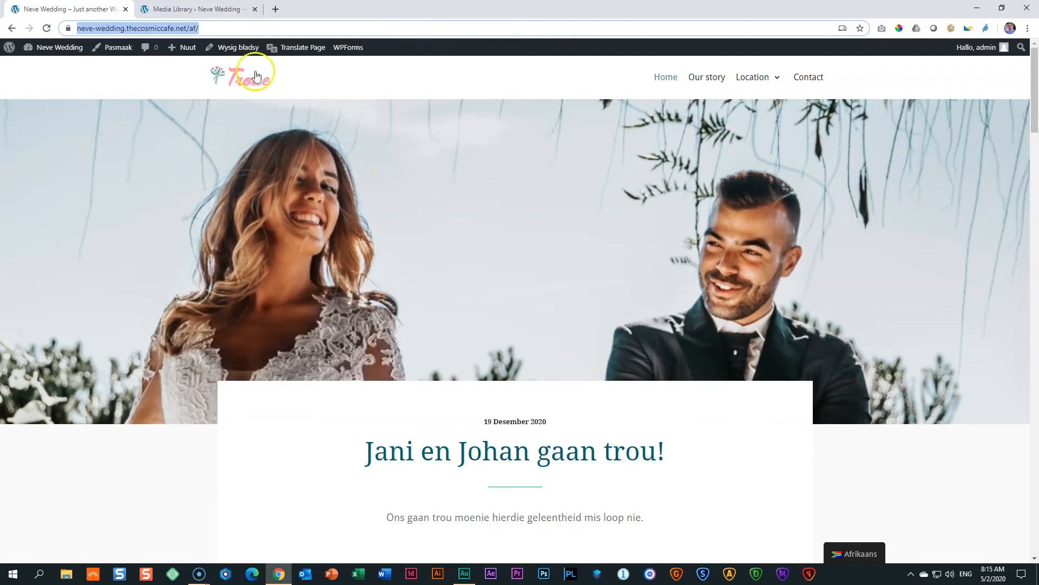
left_click(318, 51)
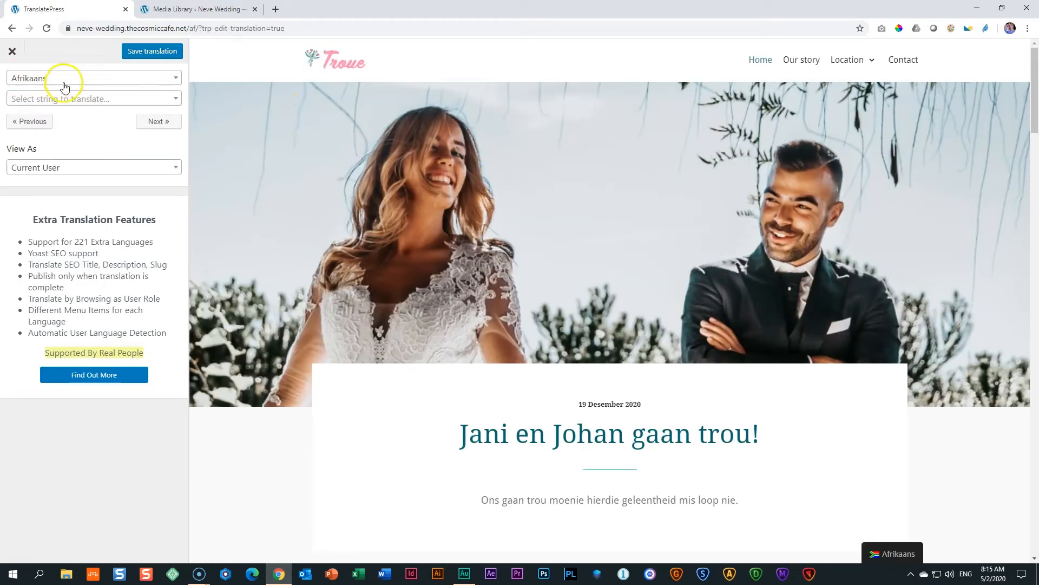
Translate the Learn More button text to 'Vind uit meer' and save it.
scroll(459, 211, "down", 4)
scroll(459, 214, "up", 4)
scroll(485, 295, "down", 3)
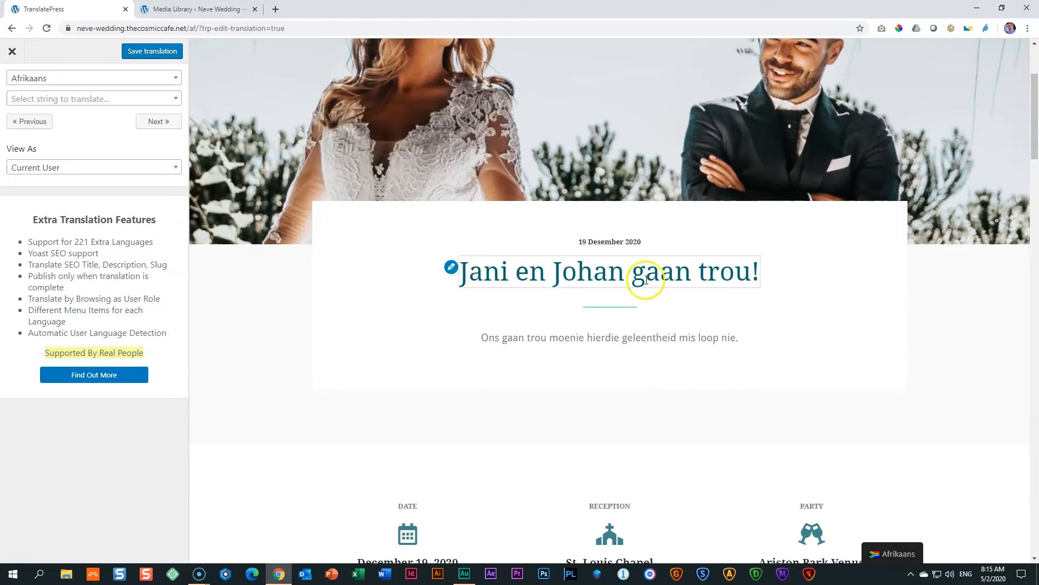
scroll(645, 283, "down", 2)
scroll(599, 290, "down", 4)
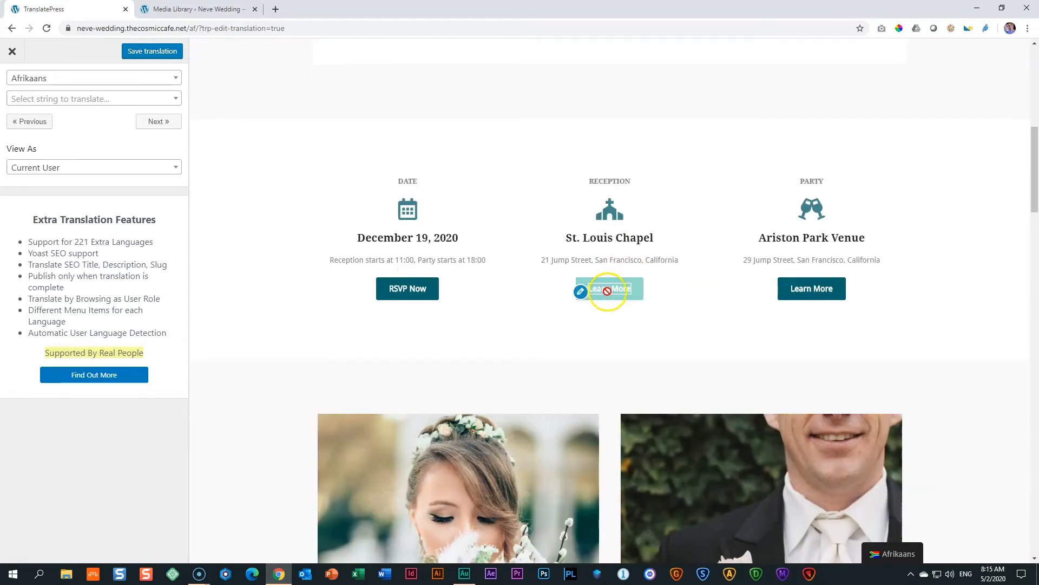
left_click(580, 291)
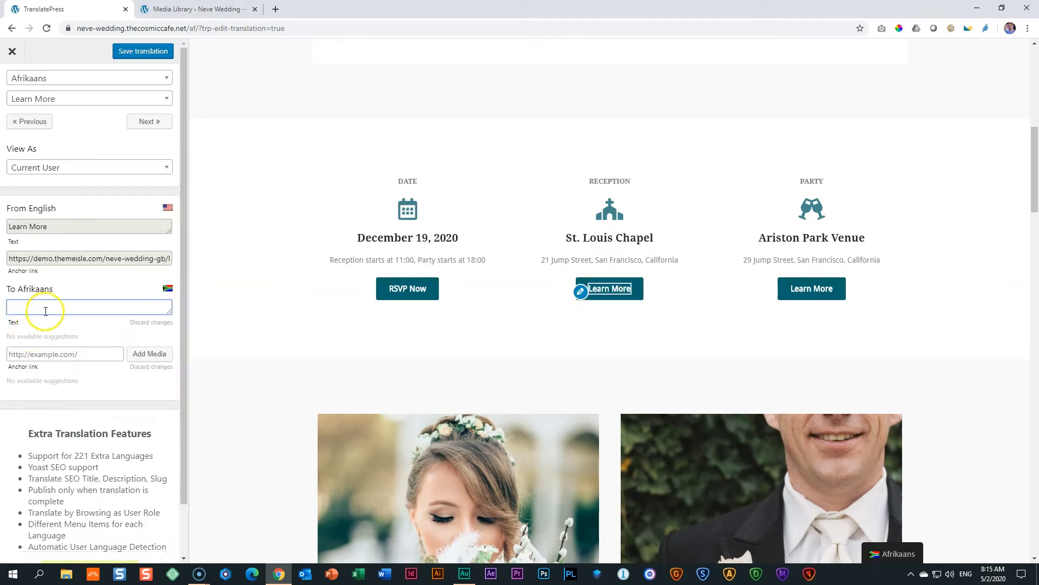
type("Vind uit mee")
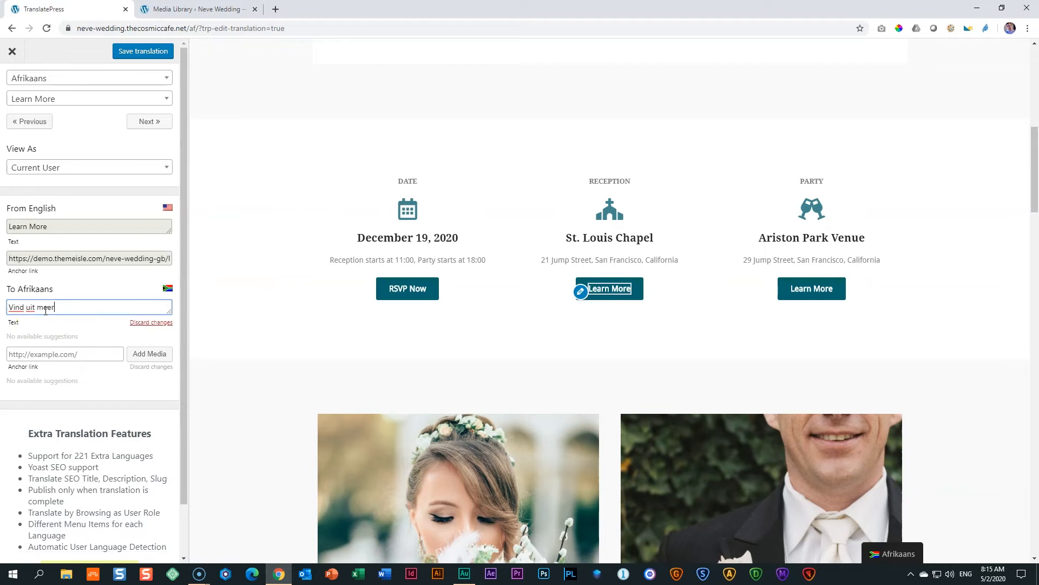
type("r")
key("ctrl+s")
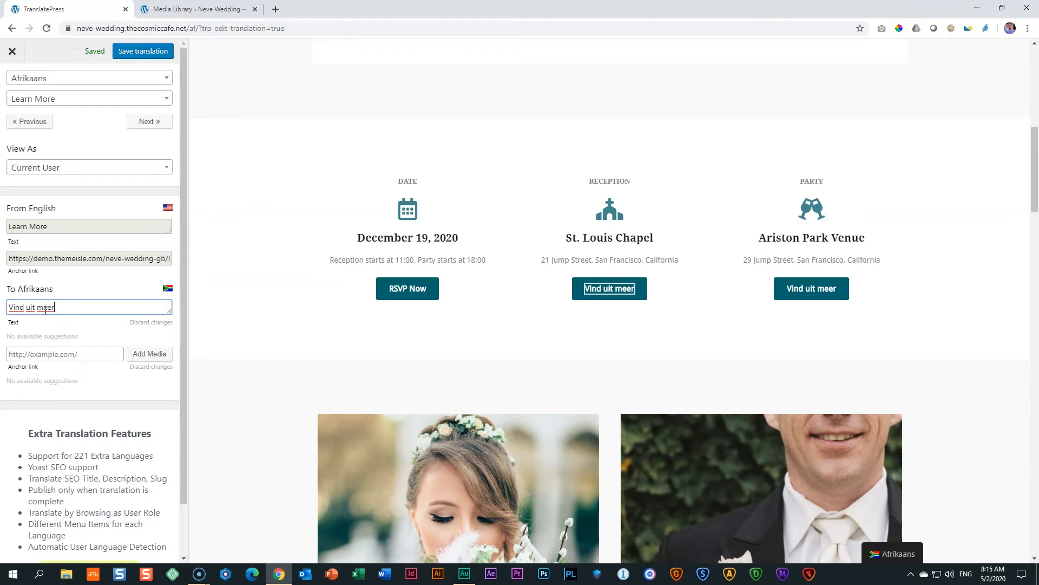
Load the PARTY heading and then Ariston Park Venue into the translation sidebar.
left_click(791, 182)
left_click(750, 239)
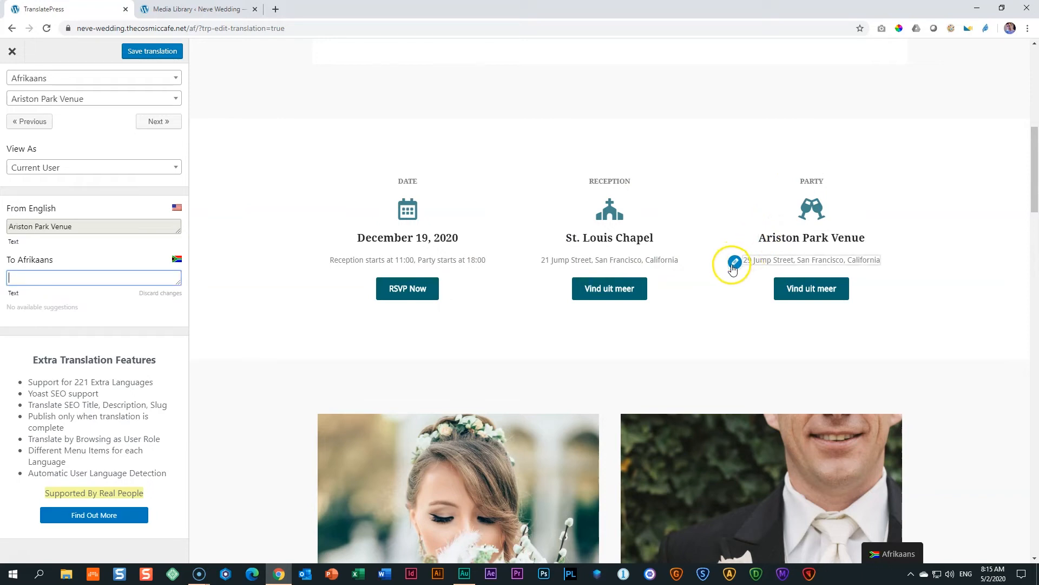
scroll(733, 266, "down", 8)
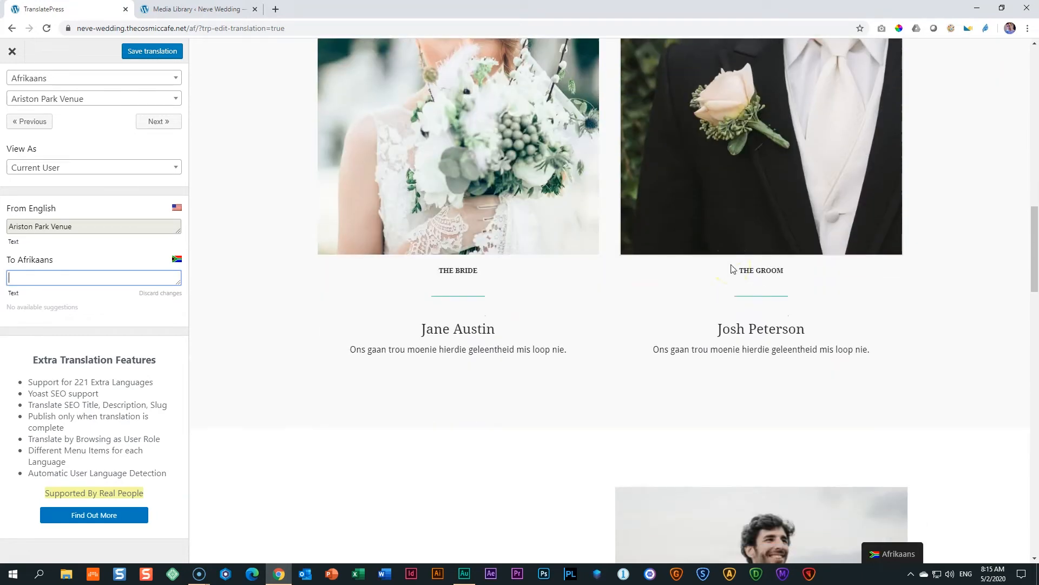
mouse_move(434, 274)
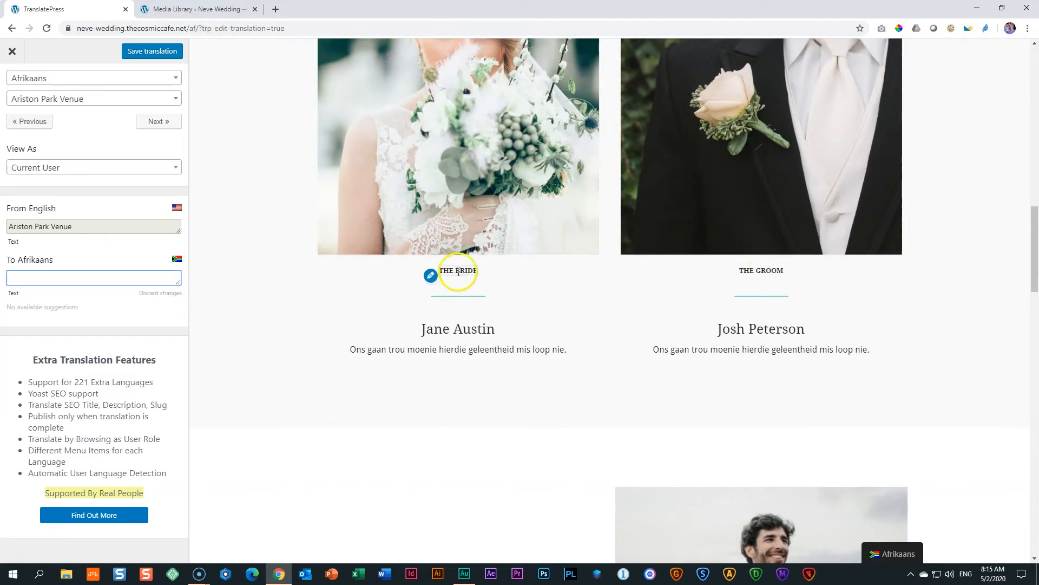
Translate THE BRIDE heading to 'DIE BRUID' and save an Afrikaans version of the bride's name.
left_click(431, 276)
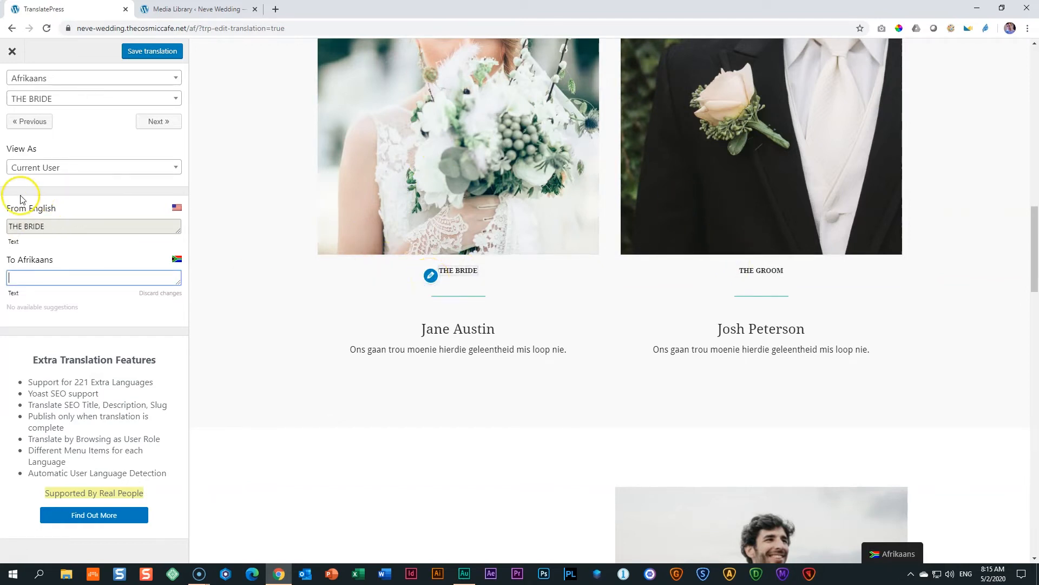
left_click(24, 281)
type("DIE BRUID")
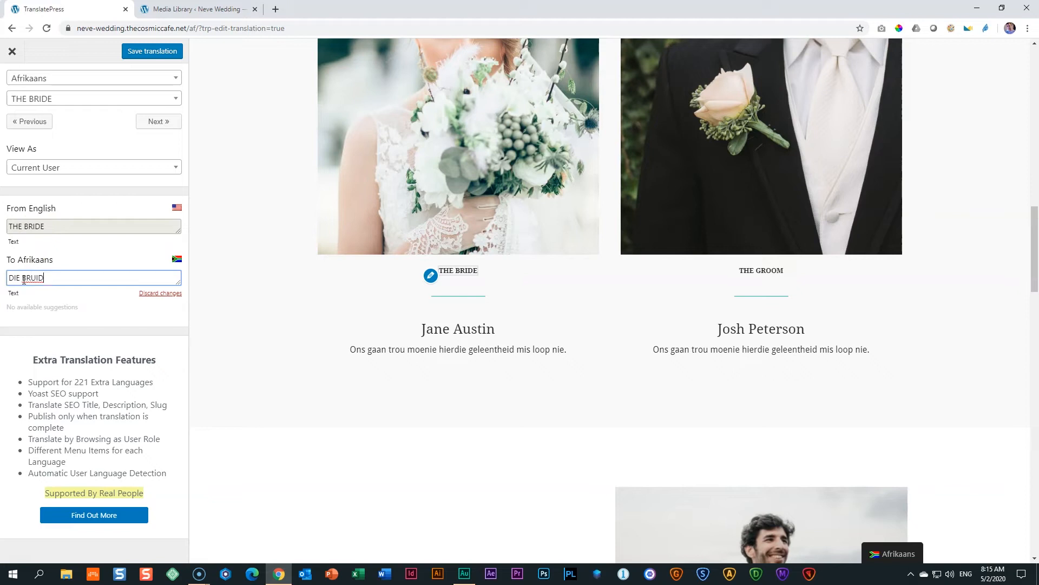
key("ctrl+s")
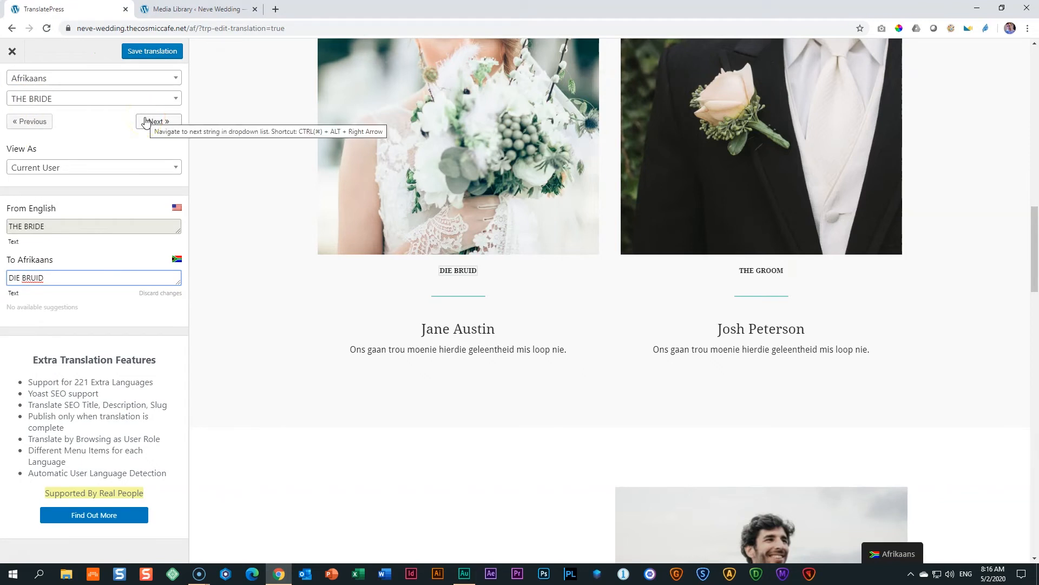
left_click(146, 120)
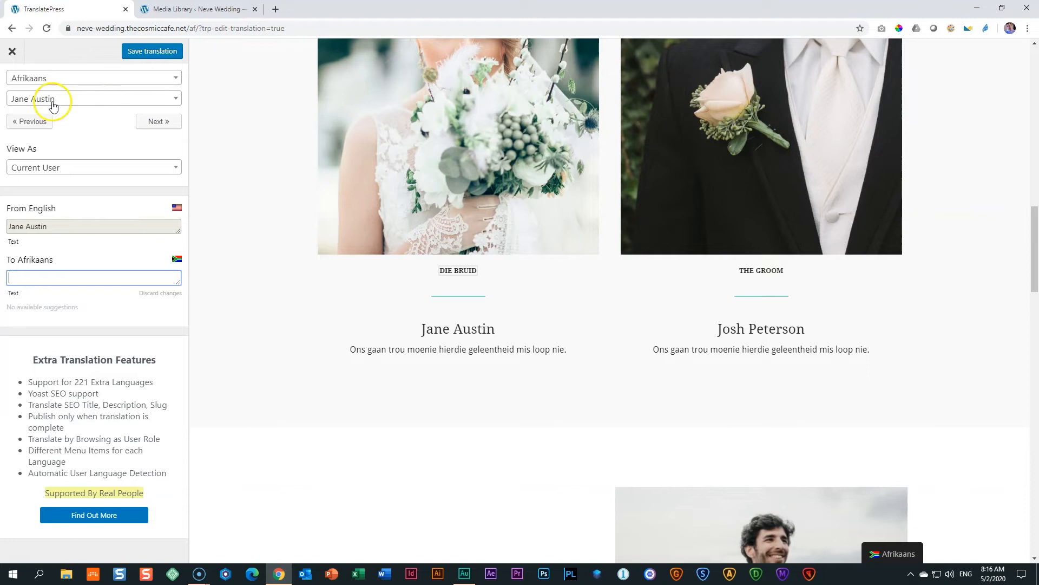
type("Jani Oo")
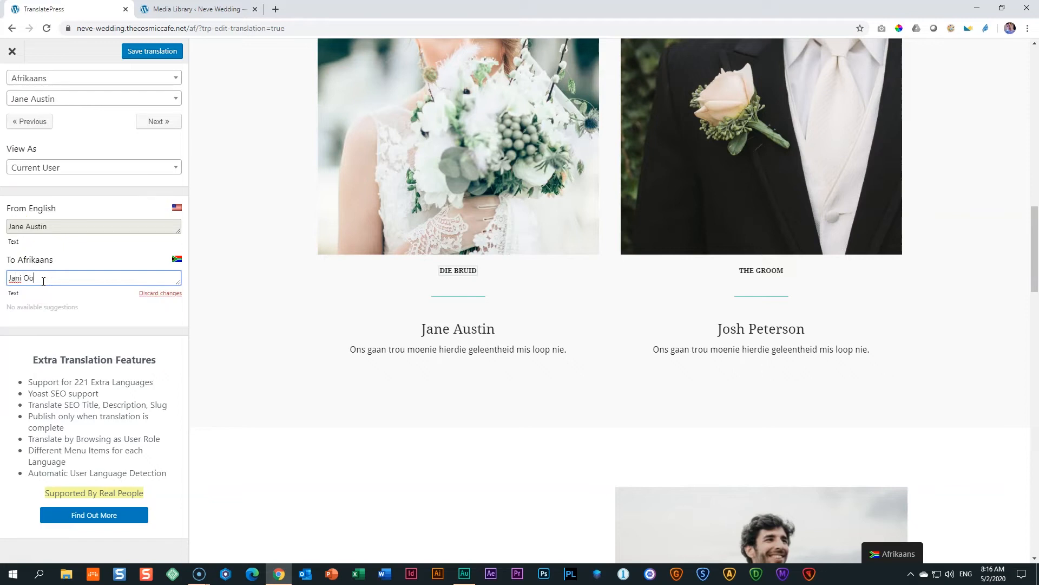
type("sthuizen")
key("ctrl+s")
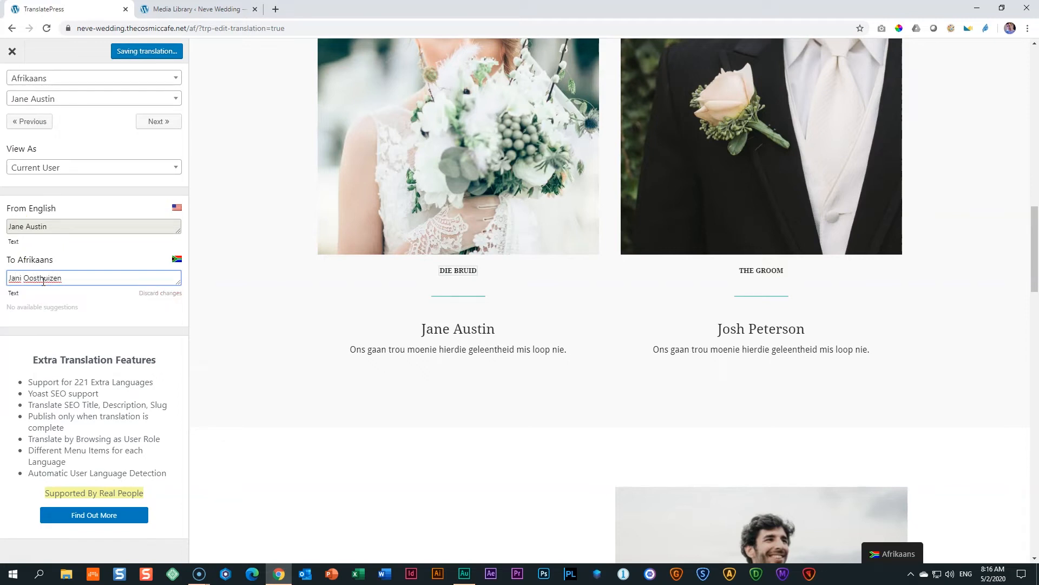
Translate THE GROOM heading to 'DIE BRUIDEGOM' and save an Afrikaans version of the groom's name.
left_click(157, 122)
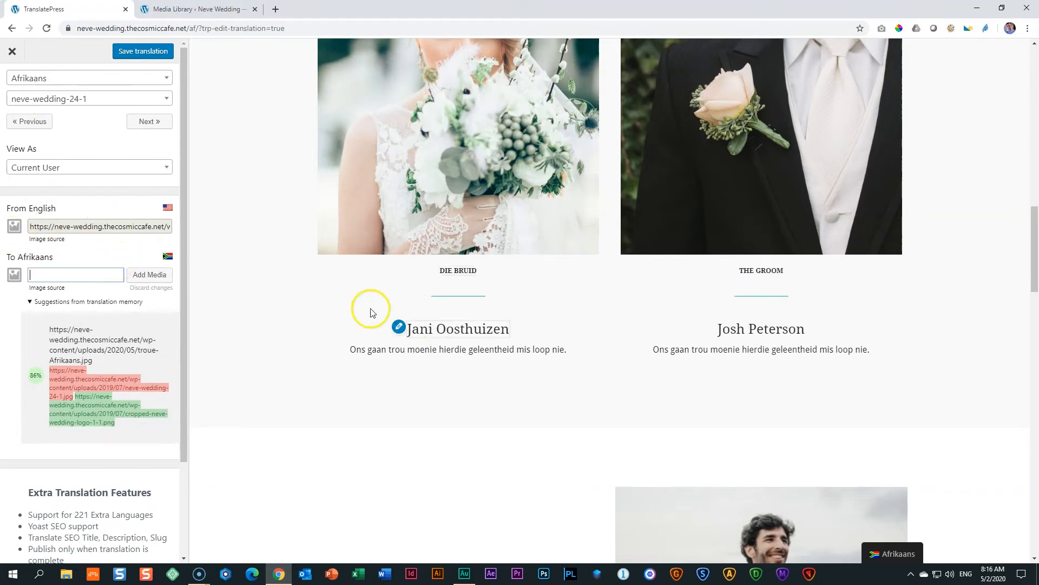
left_click(147, 123)
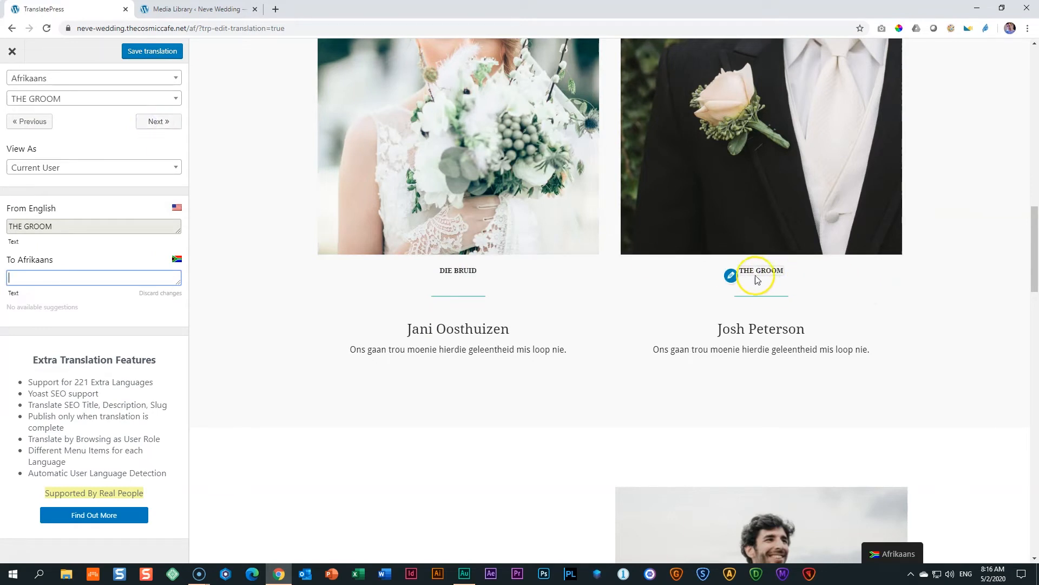
type("DIE BUIR")
type("UIDEBOM")
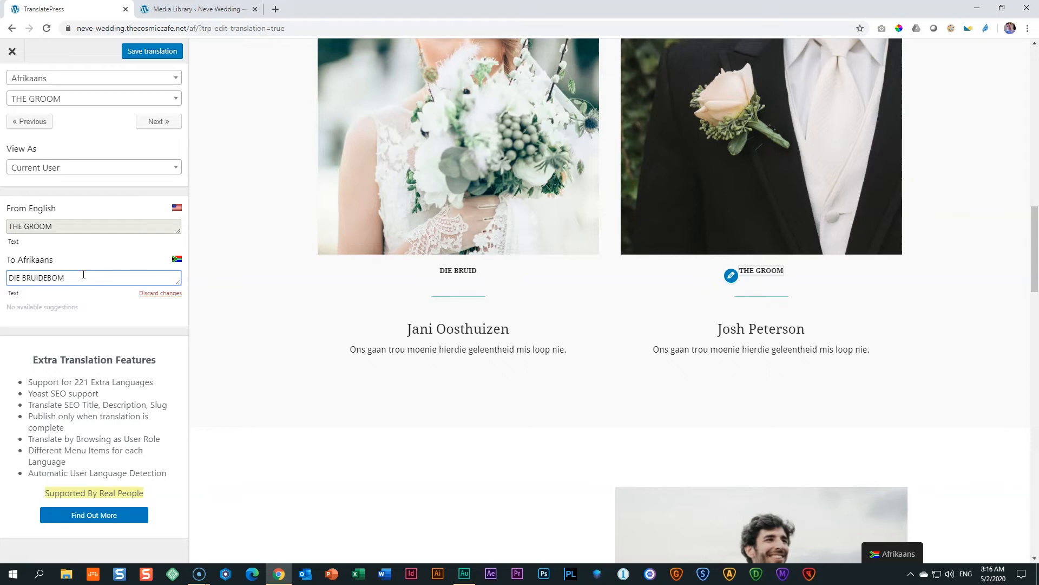
key("BackSpace")
key("BackSpace")
type("GOM")
key("ctrl+s")
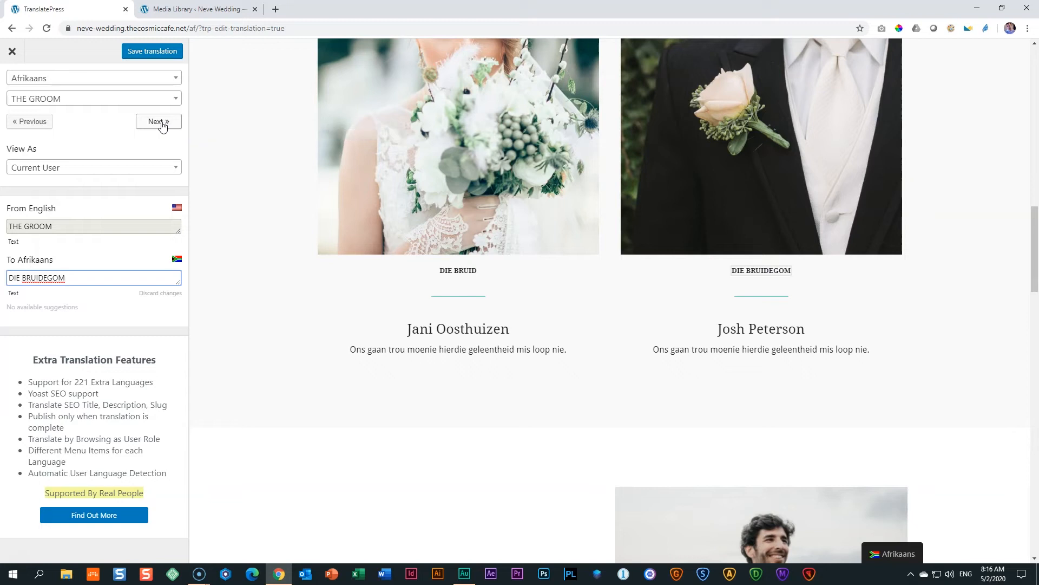
left_click(162, 124)
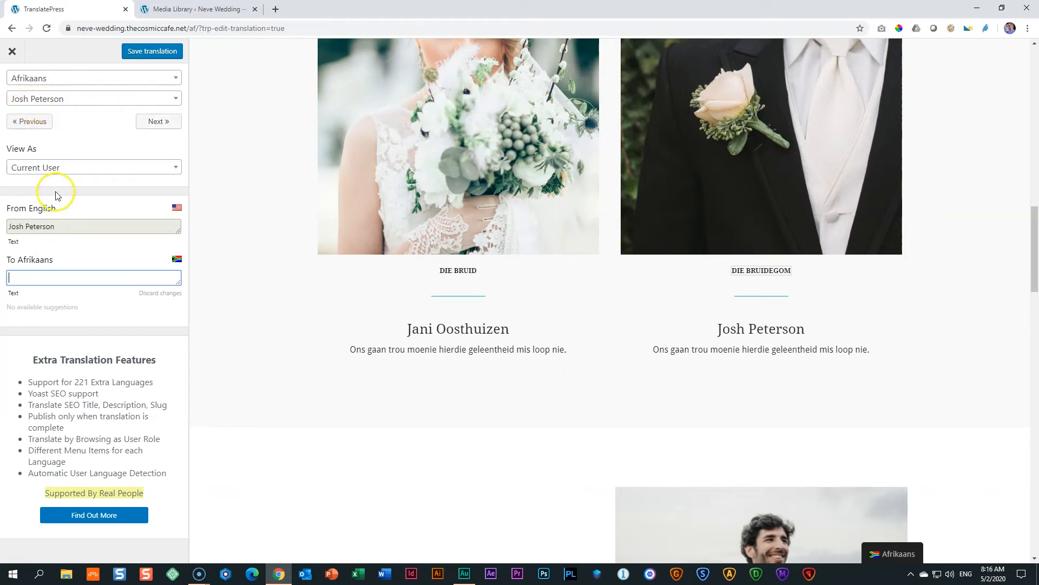
type("jO")
key("BackSpace")
key("BackSpace")
type("Joahn")
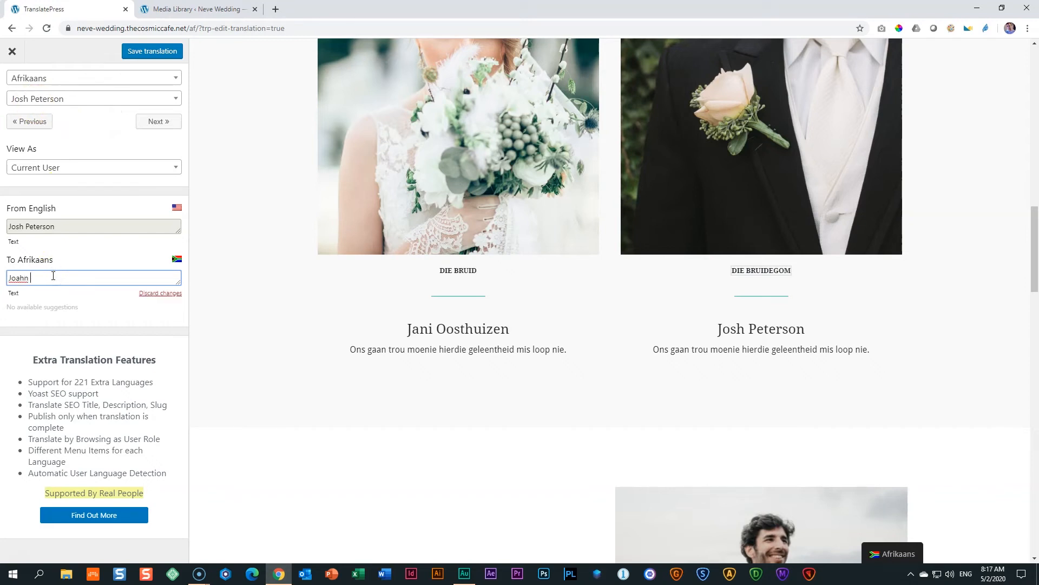
type(" Pieterse")
key("ctrl+s")
key("ctrl+alt+Right")
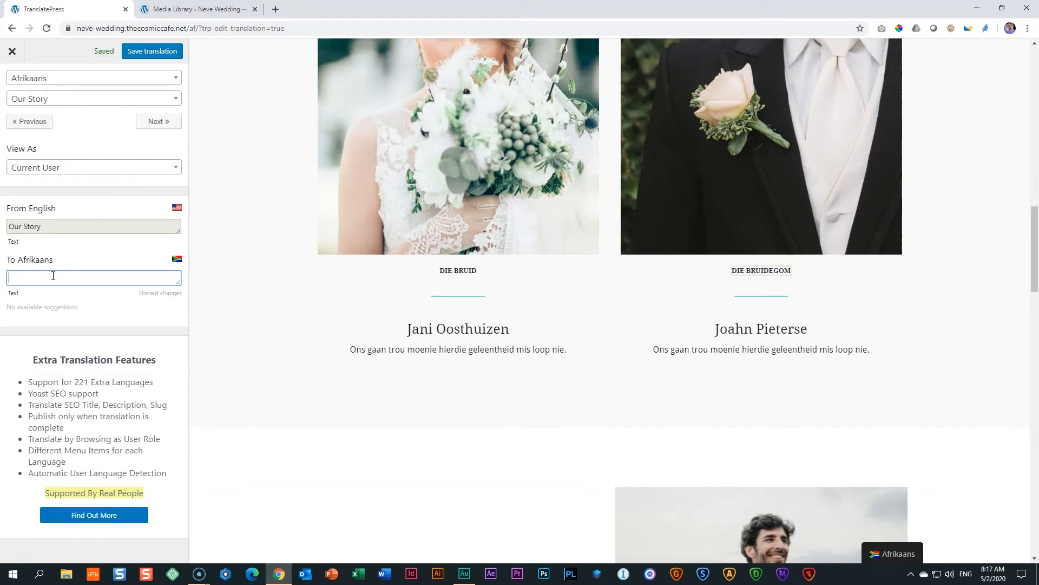
scroll(539, 441, "up", 10)
scroll(544, 446, "down", 1)
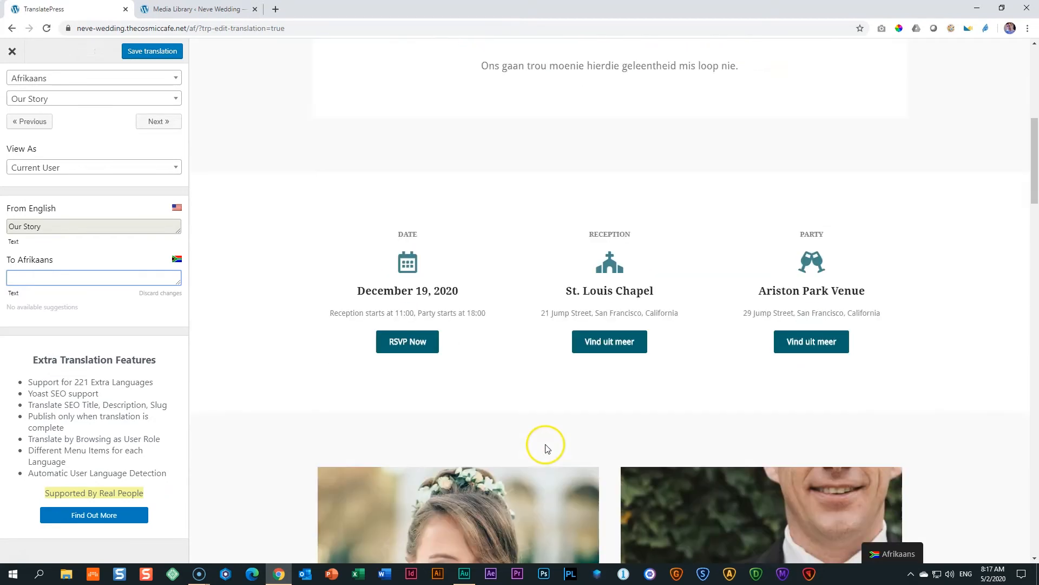
scroll(546, 449, "down", 15)
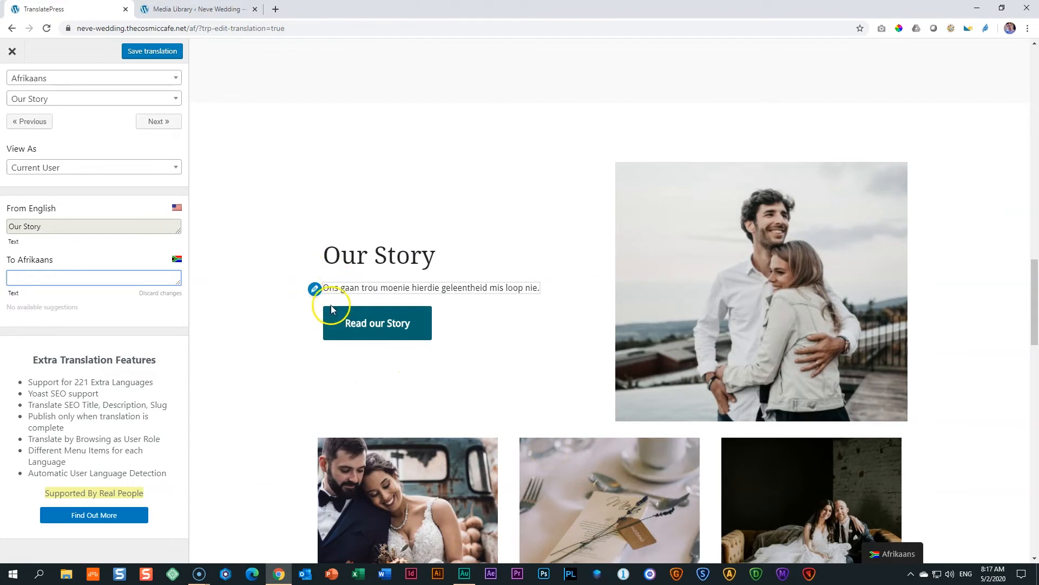
scroll(371, 379, "down", 10)
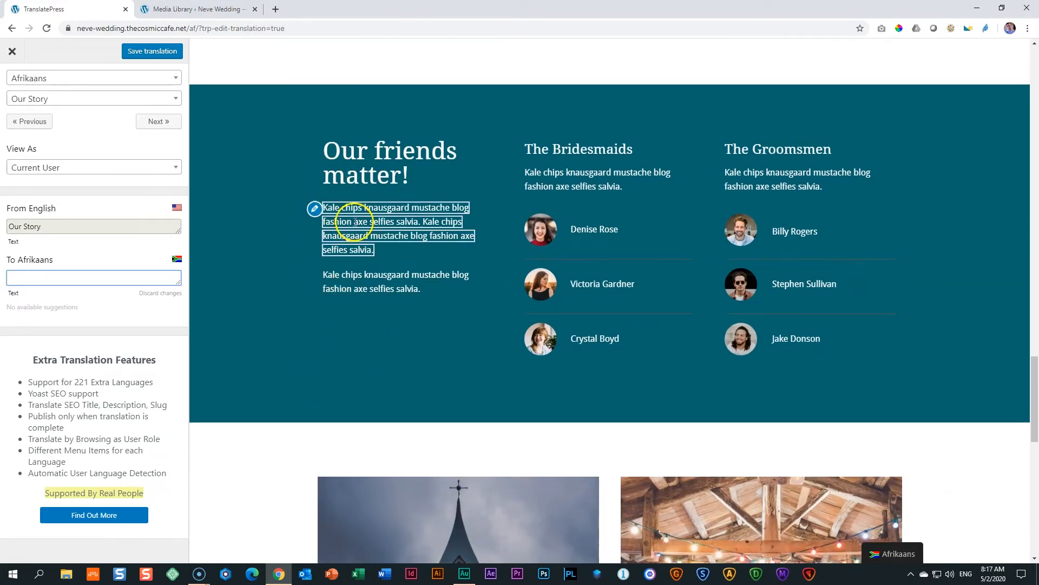
Load the Kale chips paragraph, then the subtitle 'Ons gaan trou moenie hierdie geleentheid mis loop nie.'.
left_click(315, 209)
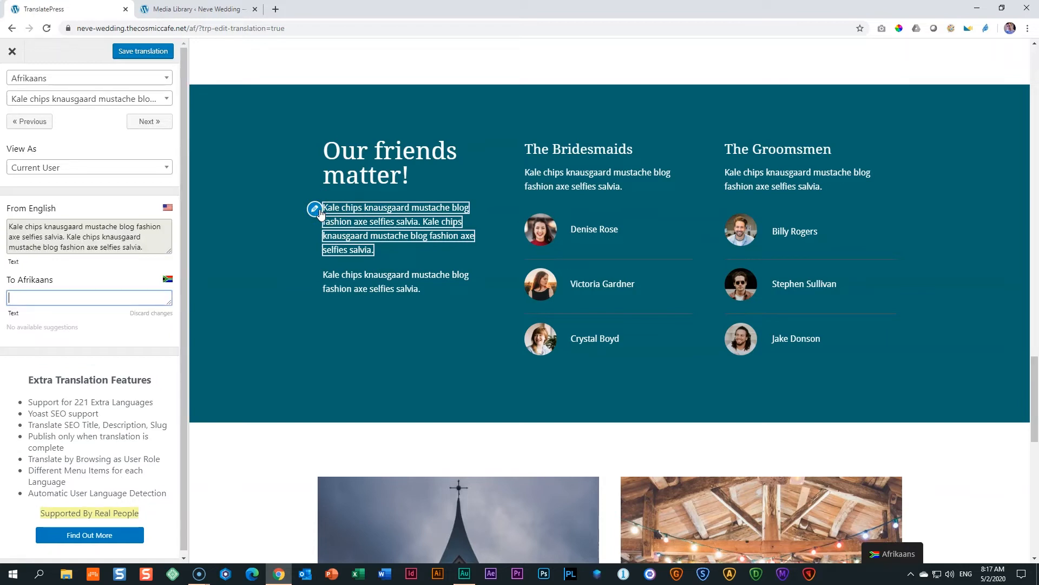
scroll(390, 353, "up", 15)
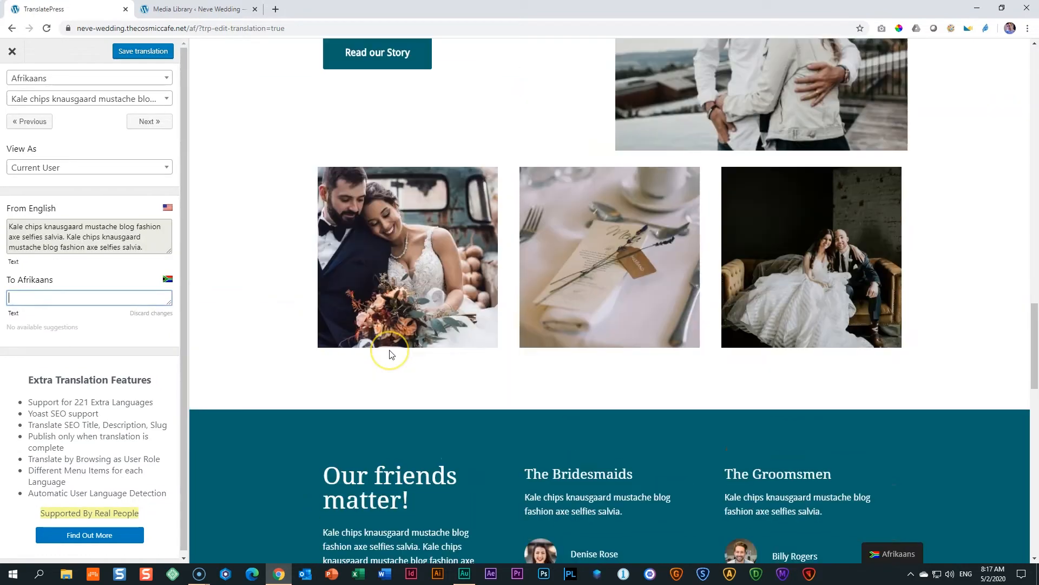
scroll(390, 353, "up", 12)
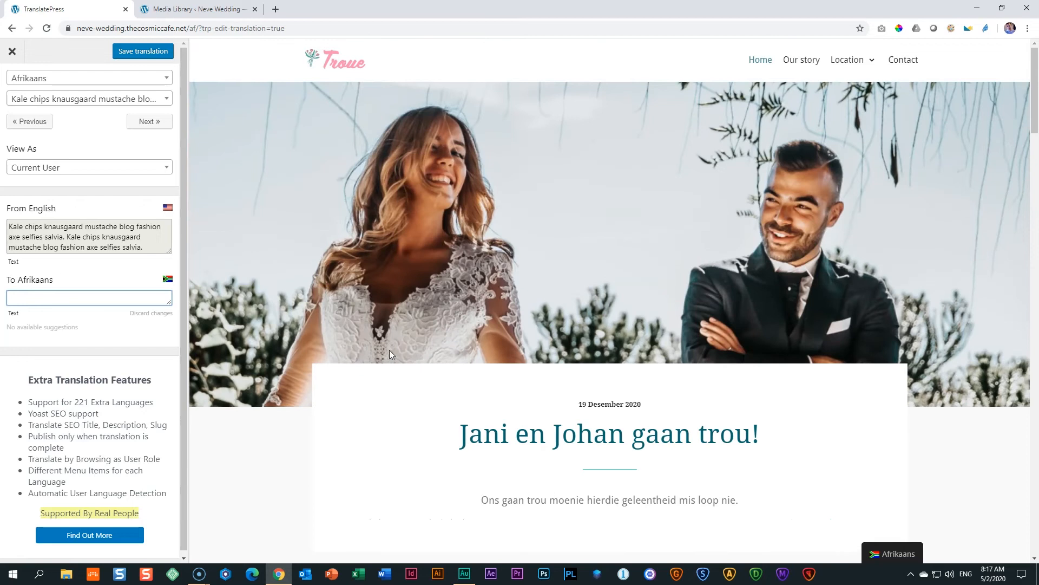
scroll(390, 353, "down", 2)
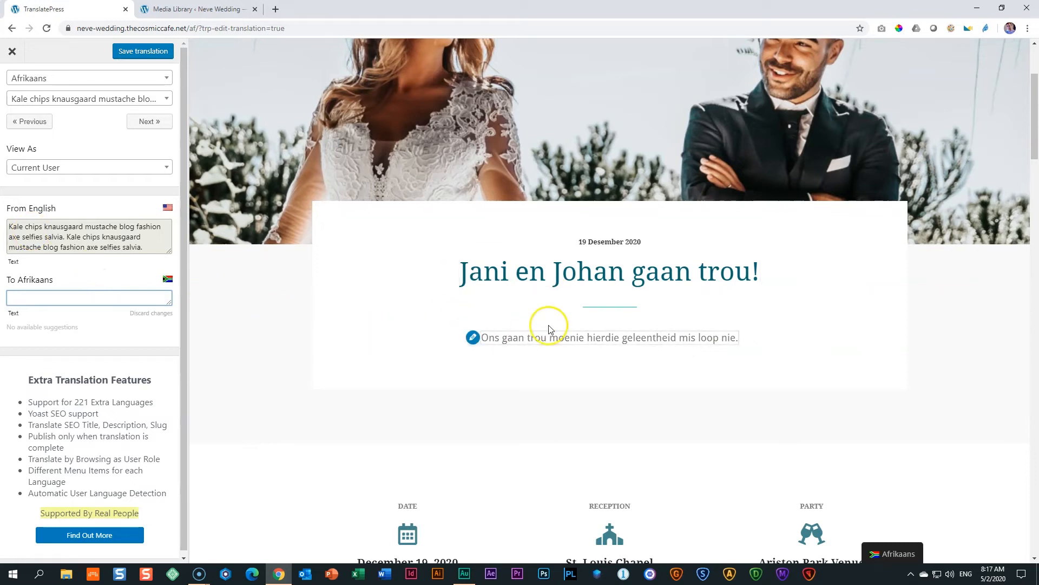
left_click(472, 339)
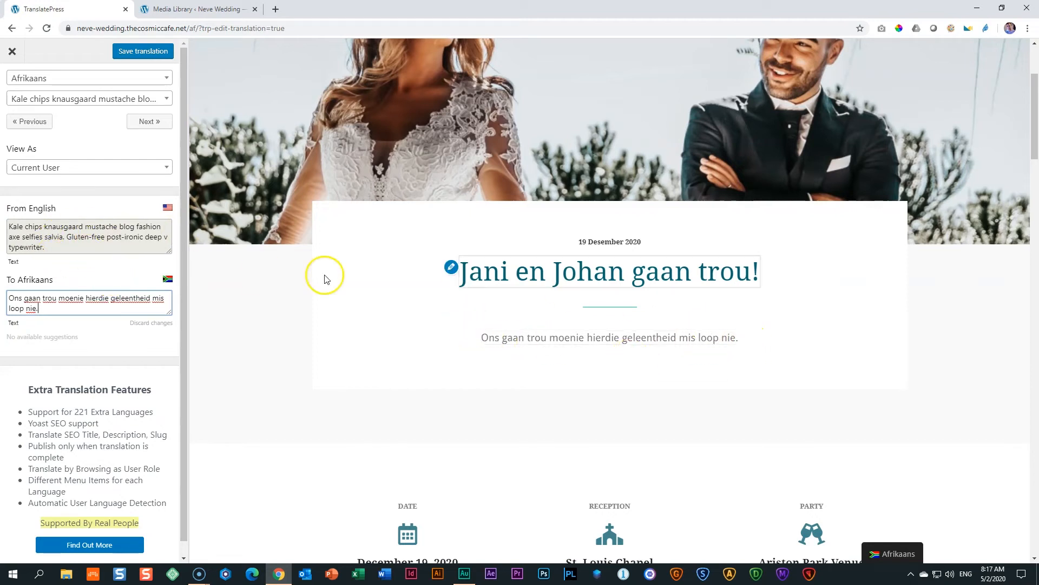
Check the Our Story paragraph's translation and scroll back to the page top.
scroll(365, 339, "down", 15)
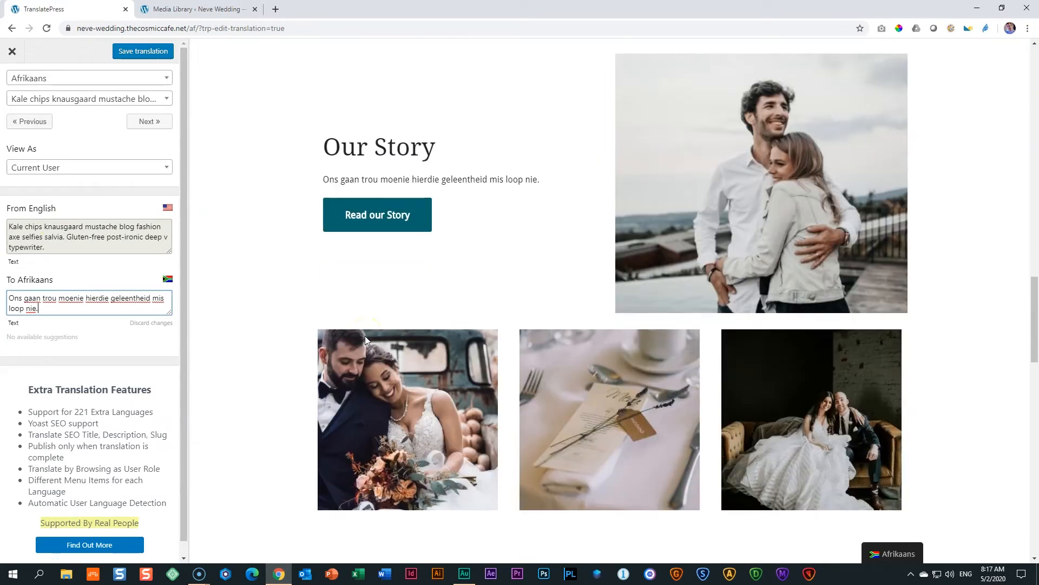
mouse_move(350, 181)
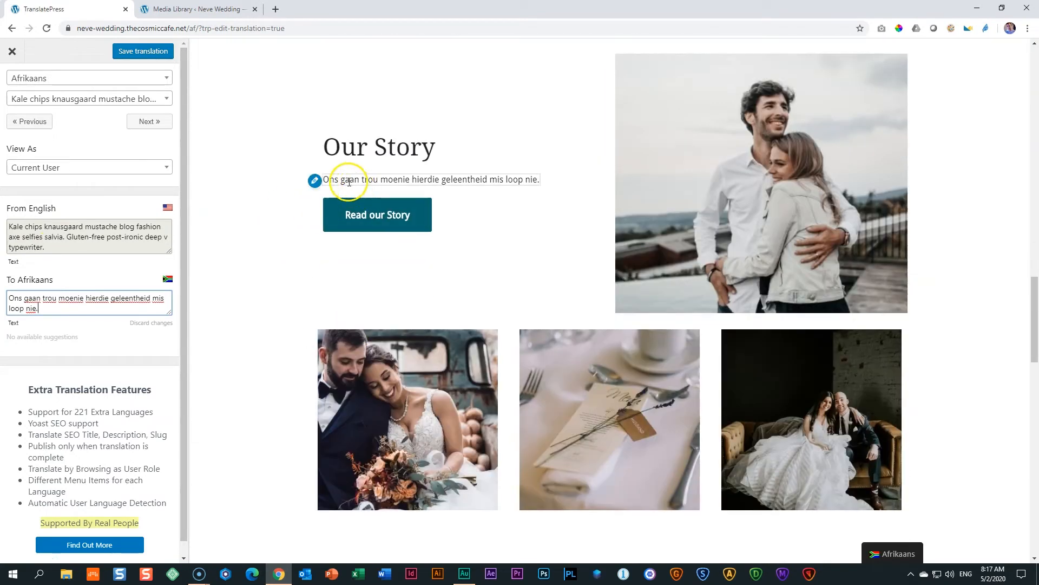
left_click(318, 182)
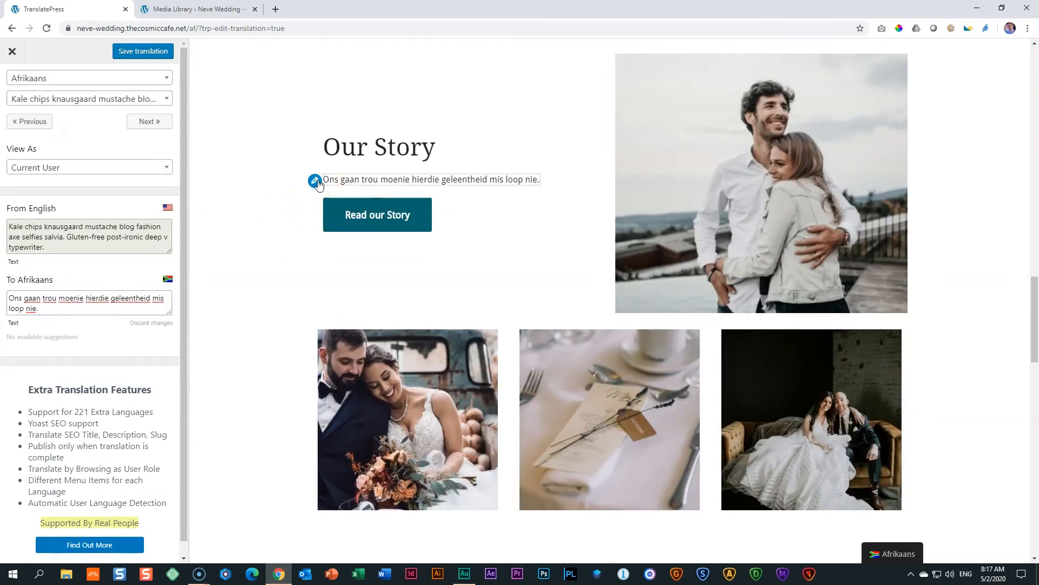
scroll(456, 342, "up", 12)
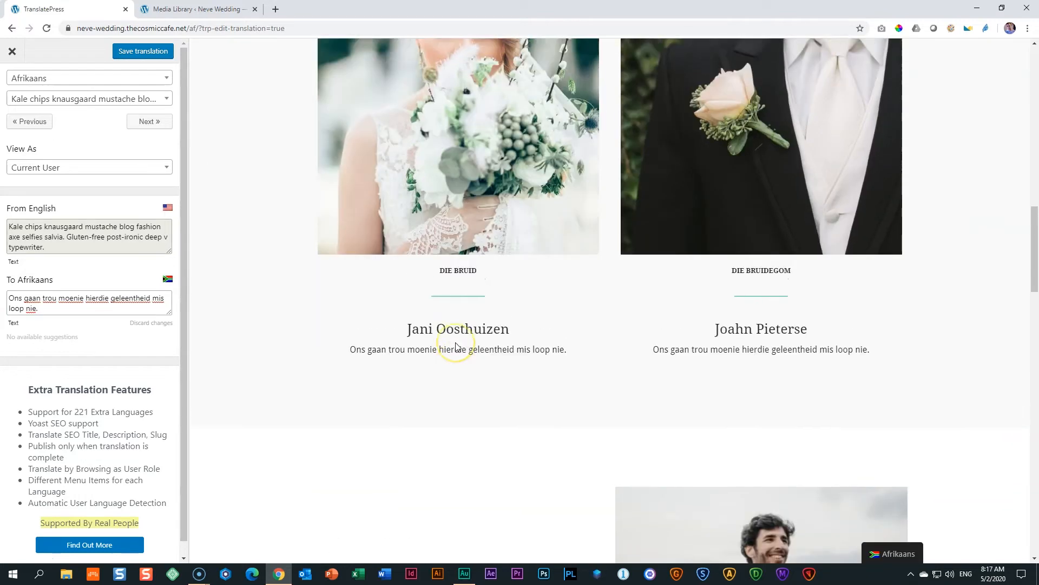
scroll(456, 347, "up", 4)
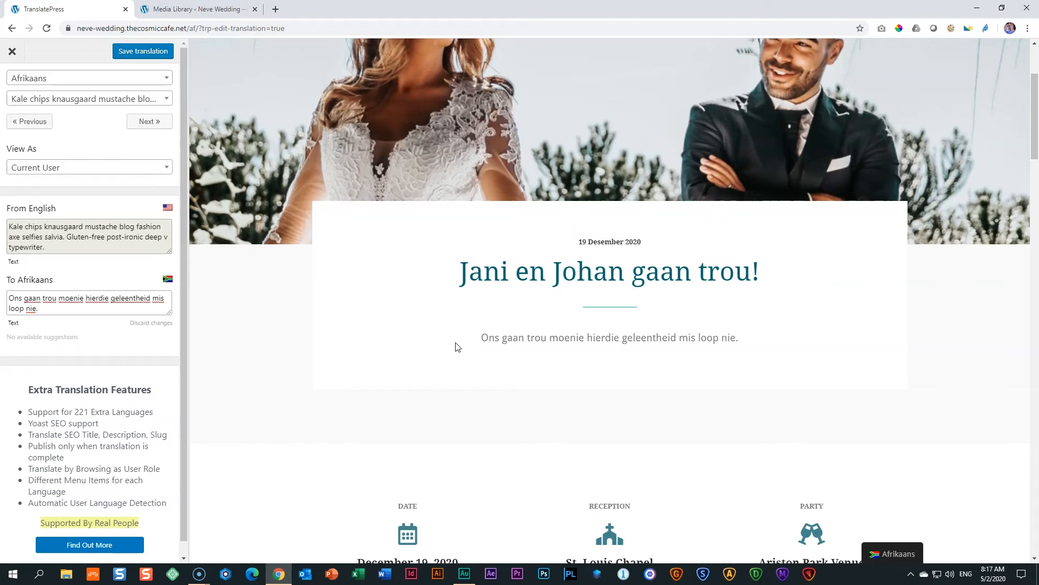
scroll(457, 342, "up", 3)
scroll(457, 346, "down", 10)
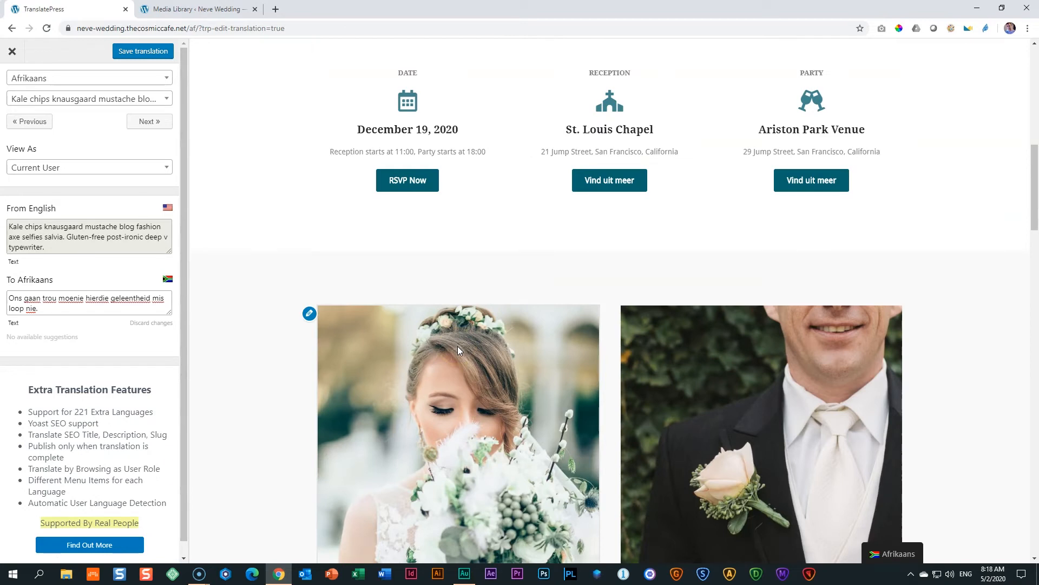
scroll(458, 347, "down", 14)
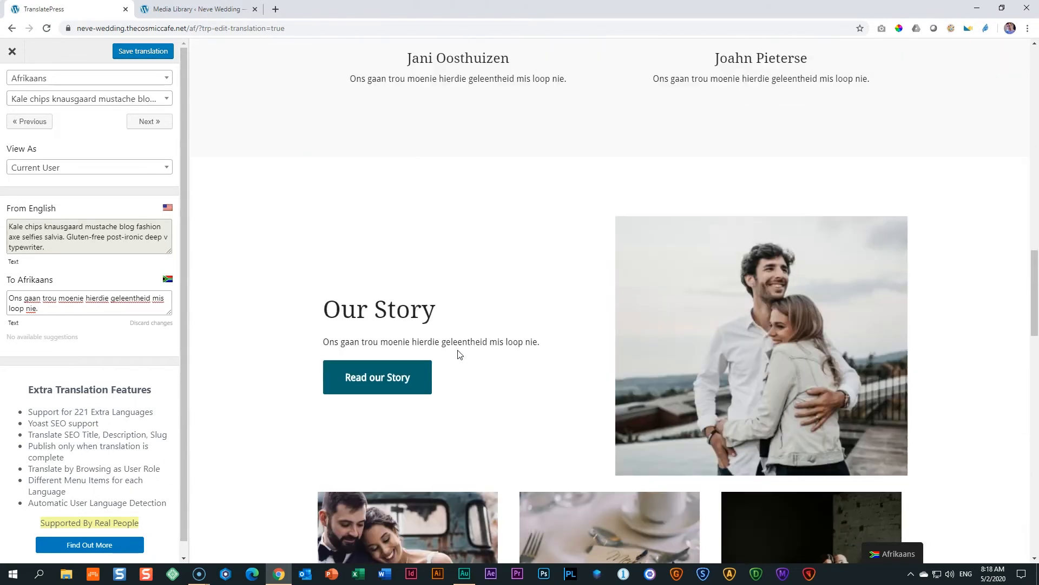
scroll(458, 351, "up", 5)
scroll(458, 354, "up", 10)
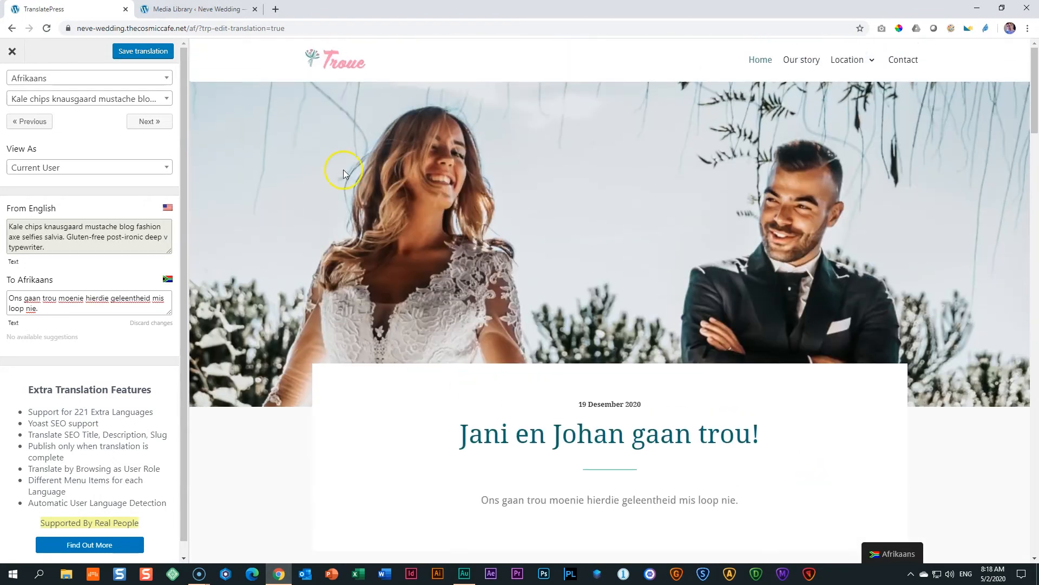
mouse_move(340, 70)
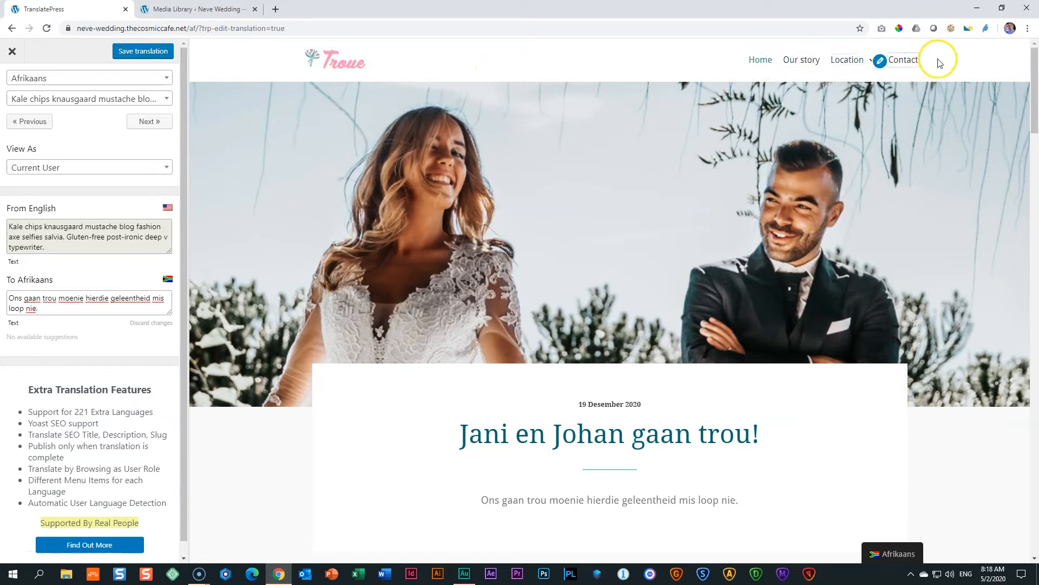
Translate the Home menu item to 'Tuiste' and Our story to 'Ons Storie'.
left_click(739, 64)
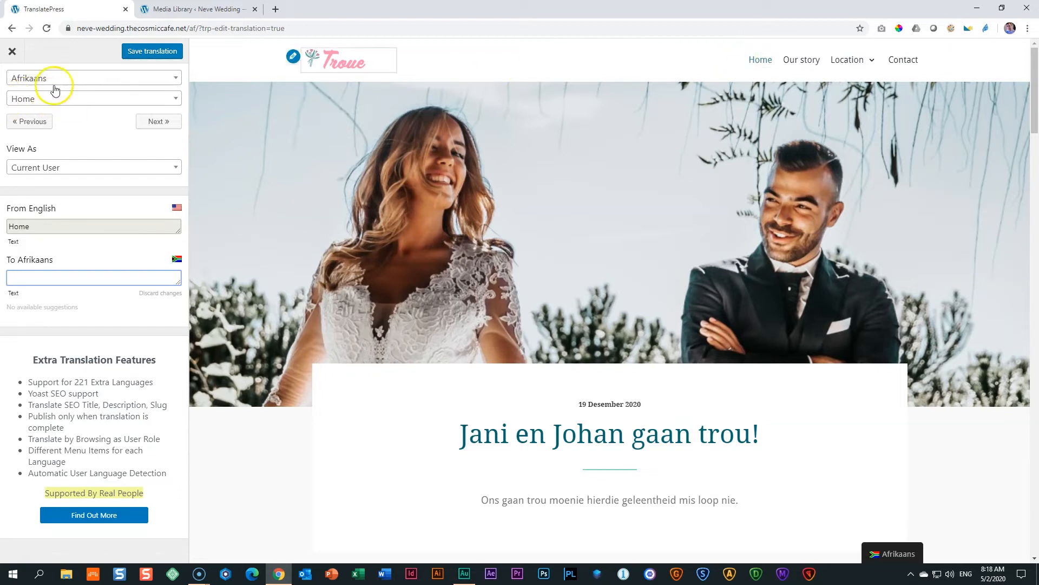
left_click(39, 275)
type("Tuist")
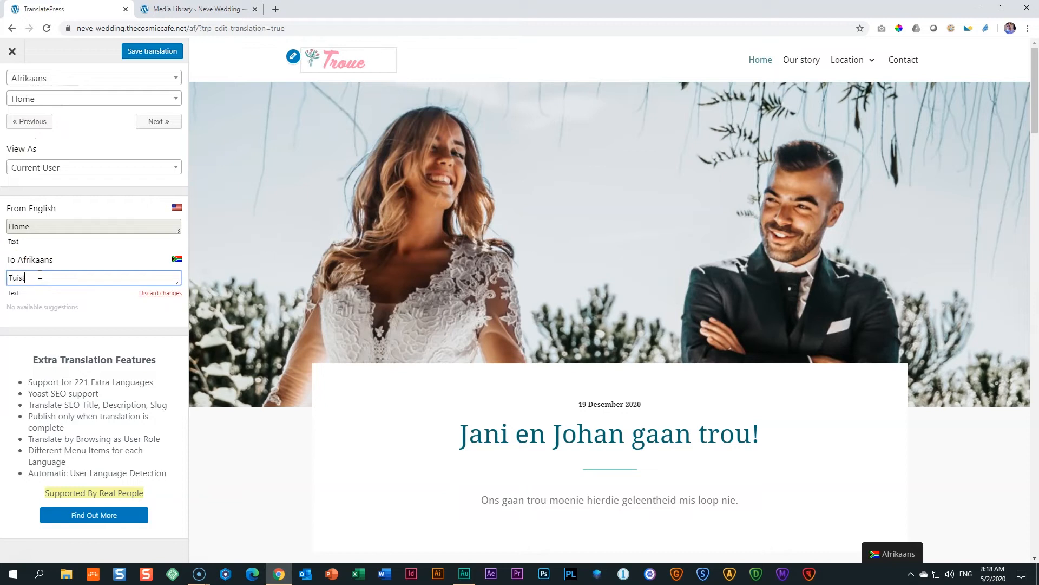
type("e")
key("ctrl+s")
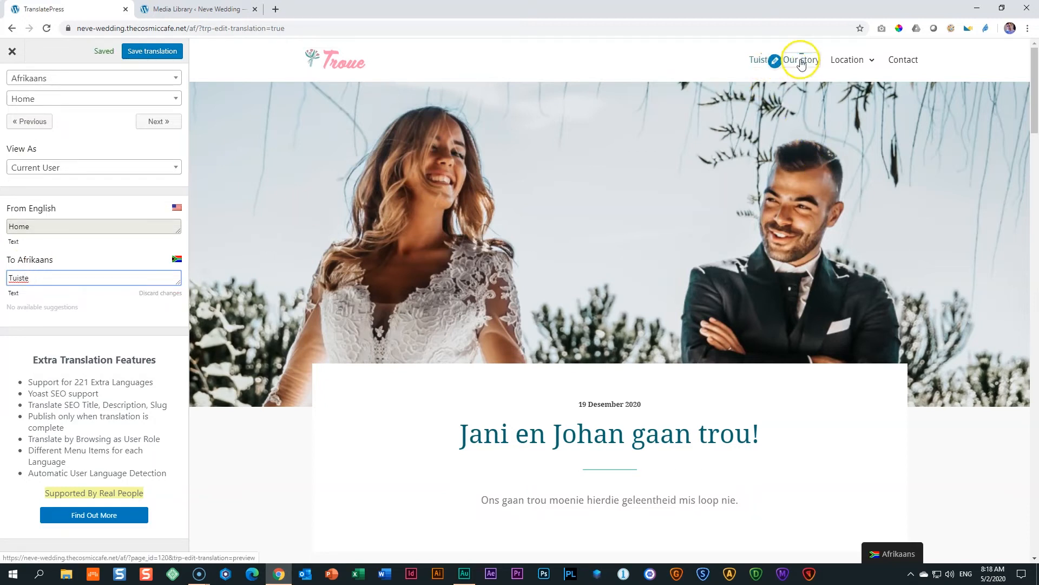
left_click(158, 122)
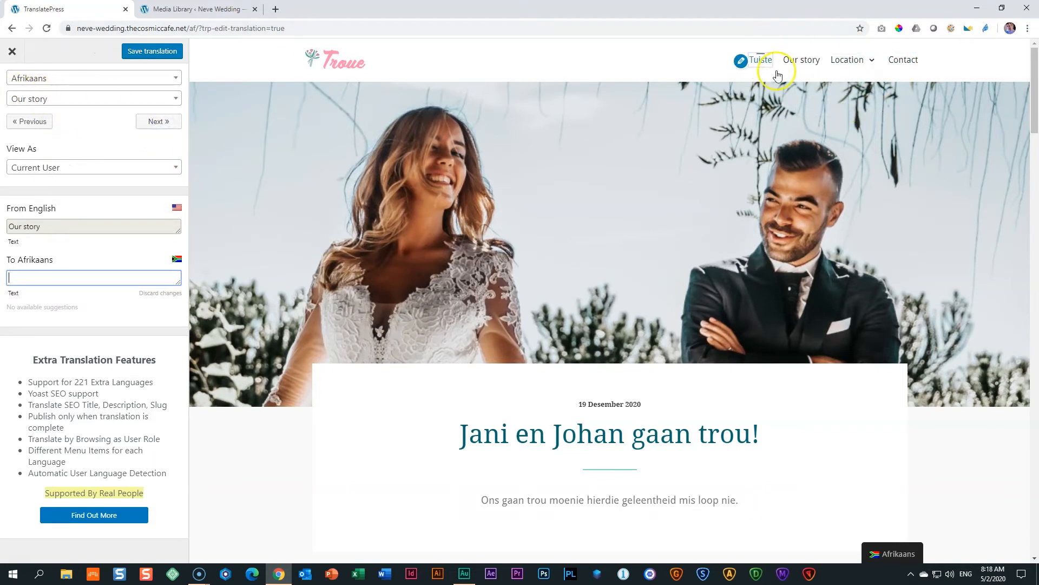
left_click(48, 280)
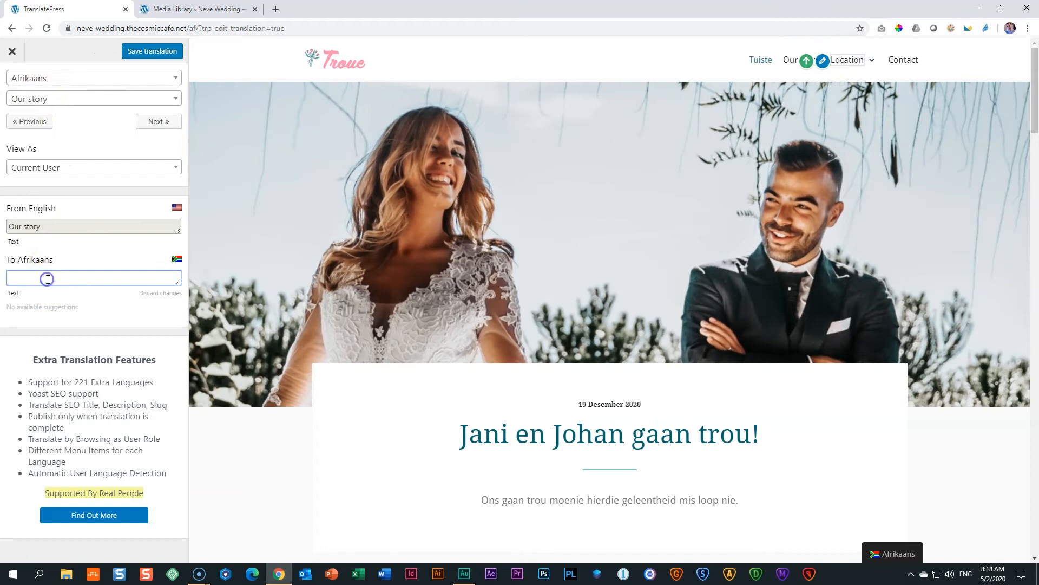
type("Ons Storie")
key("ctrl+s")
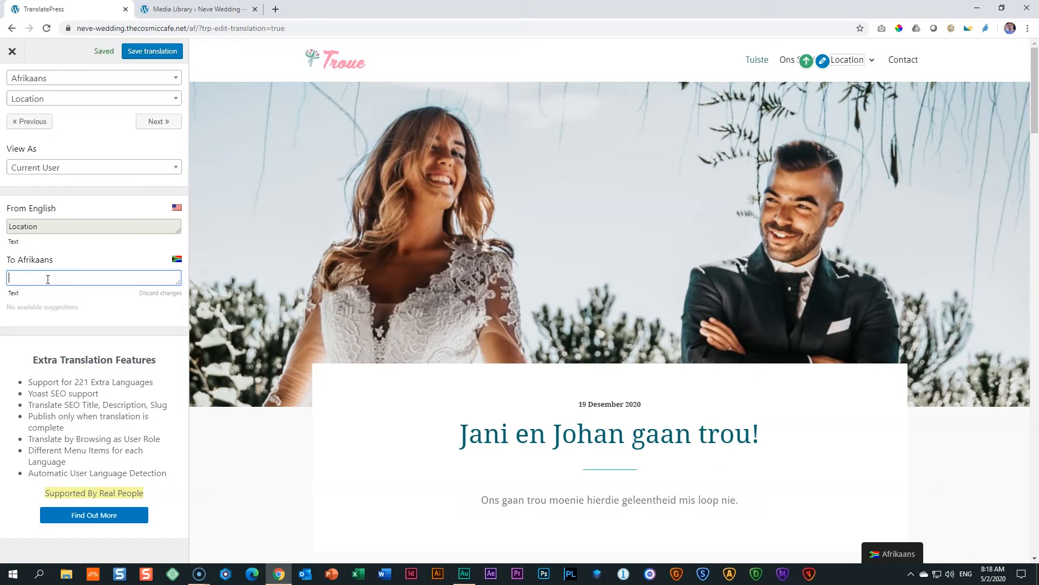
Translate the Location menu item to 'Venue' and Accommodation to 'Verblyf'.
left_click(36, 284)
type("Venue")
key("ctrl+s")
key("ctrl+alt+Right")
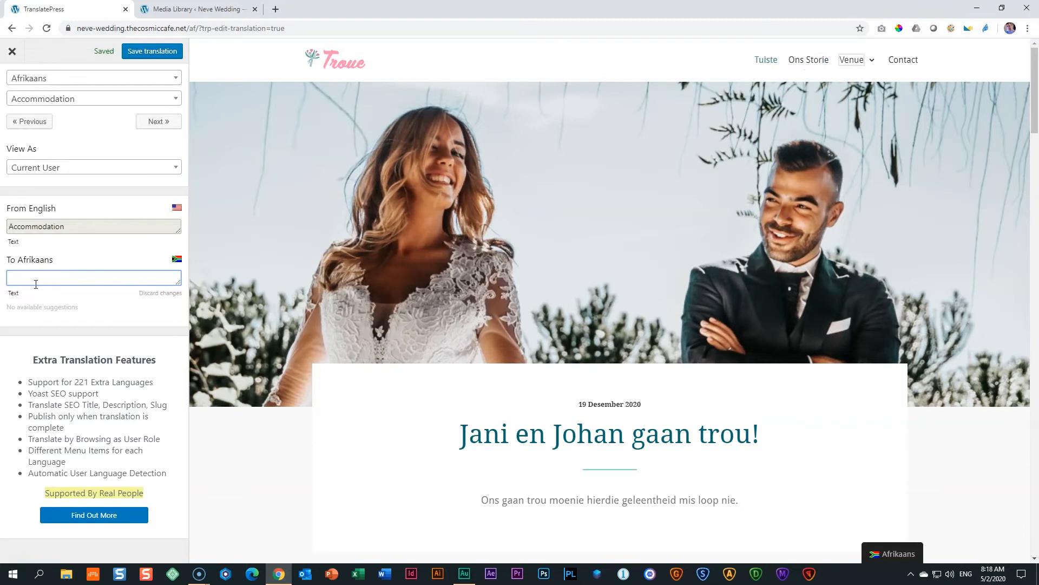
type("Ve4r")
type("blyf")
key("ctrl+s")
key("ctrl+alt+Right")
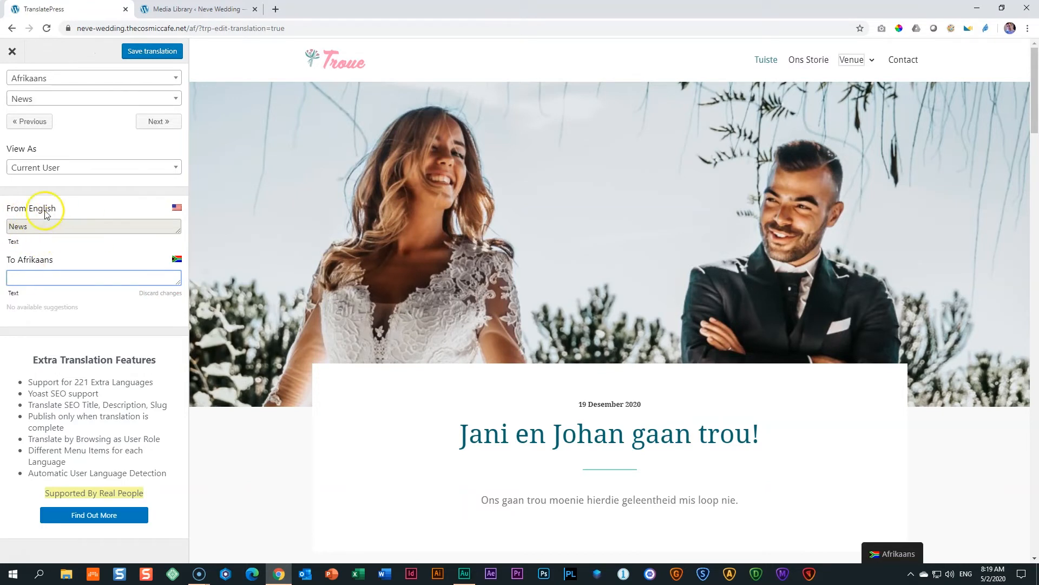
Translate the News submenu item to 'Nuus' and Contact to 'Kontak Ons'.
left_click(874, 64)
mouse_move(852, 113)
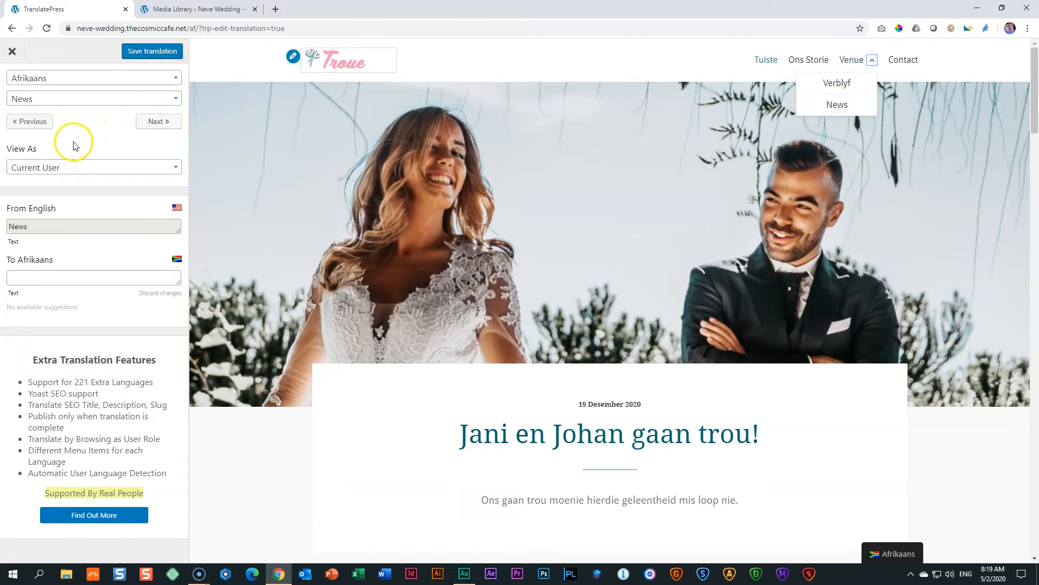
left_click(60, 274)
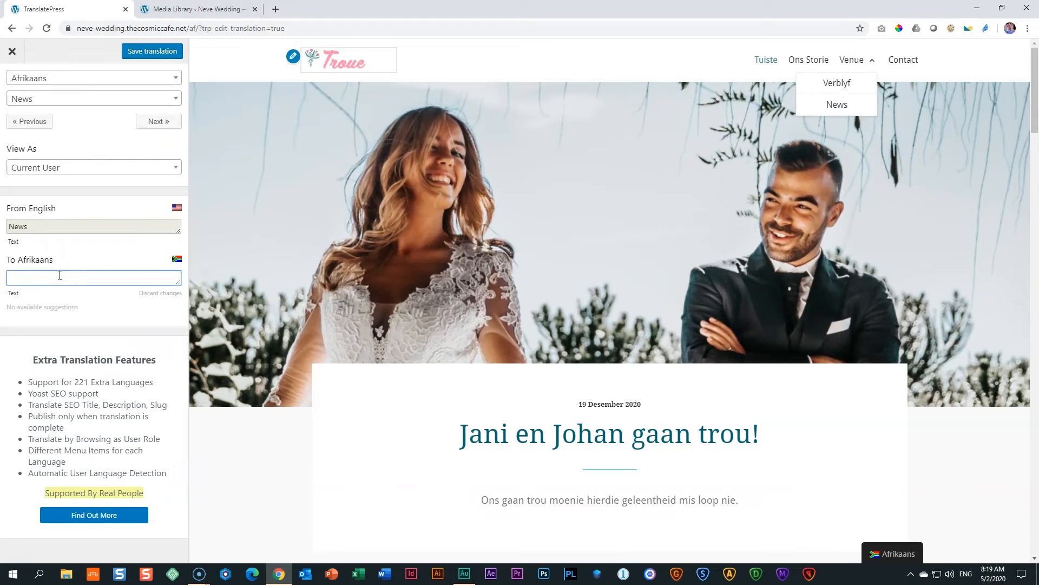
type("Nuus")
key("ctrl+s")
key("ctrl+alt+Right")
left_click(70, 275)
type("Kontak Ons")
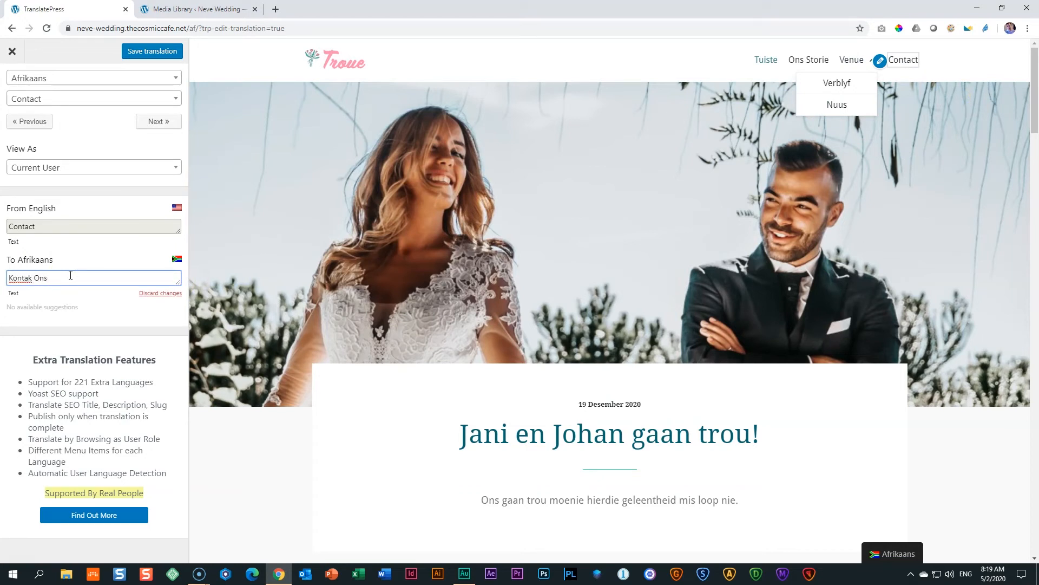
key("ctrl+s")
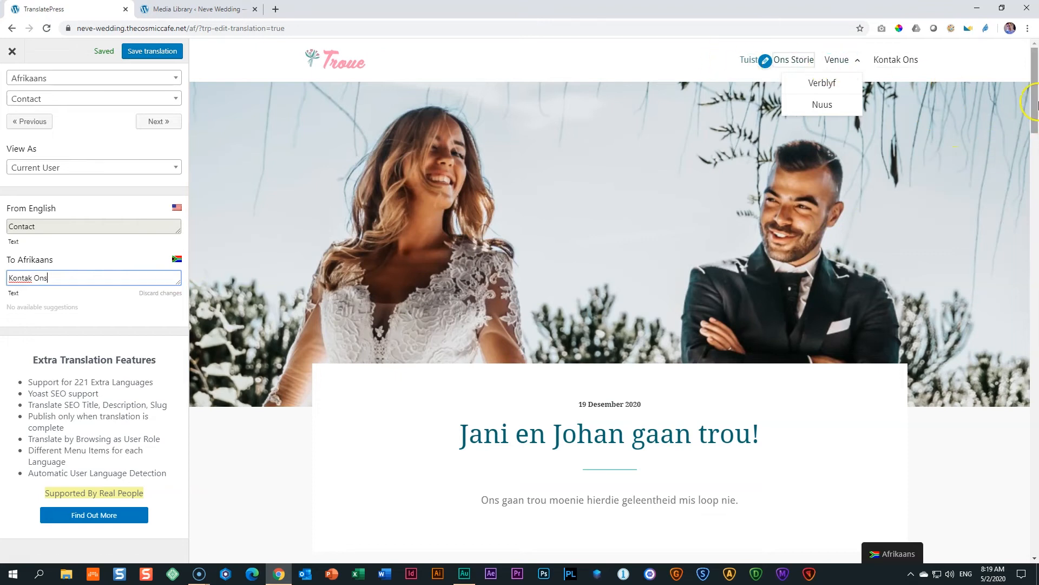
left_click_drag(1034, 76, 1036, 498)
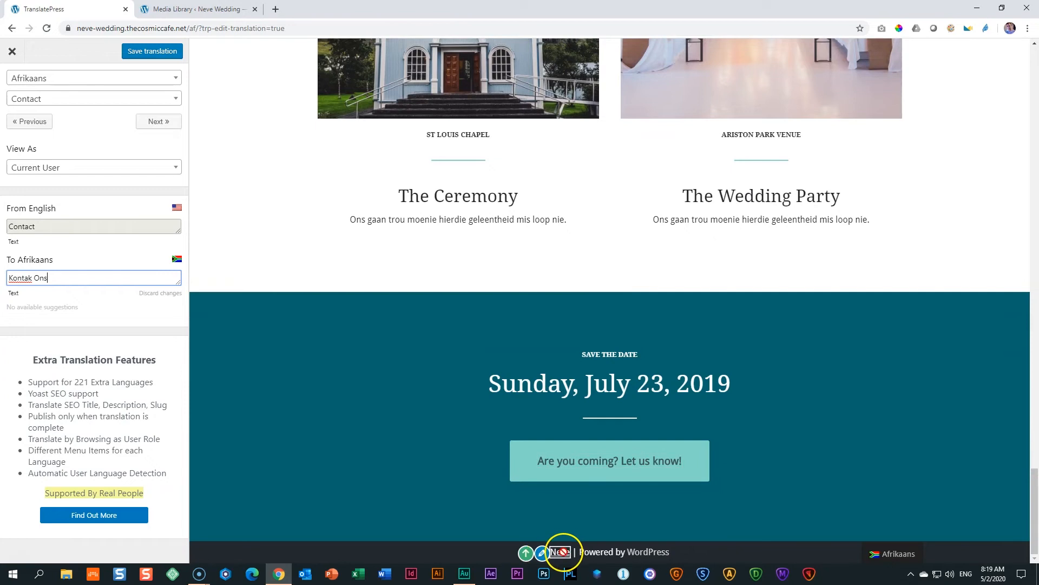
Load the footer's Neve theme-credit link into the translation sidebar, then scroll back to the top.
left_click(543, 553)
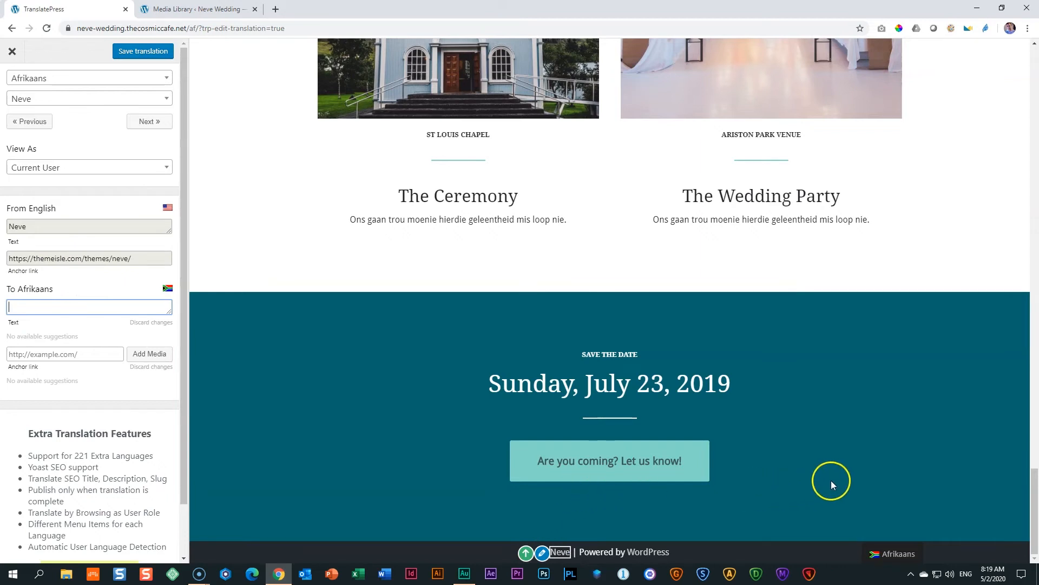
scroll(830, 479, "up", 10)
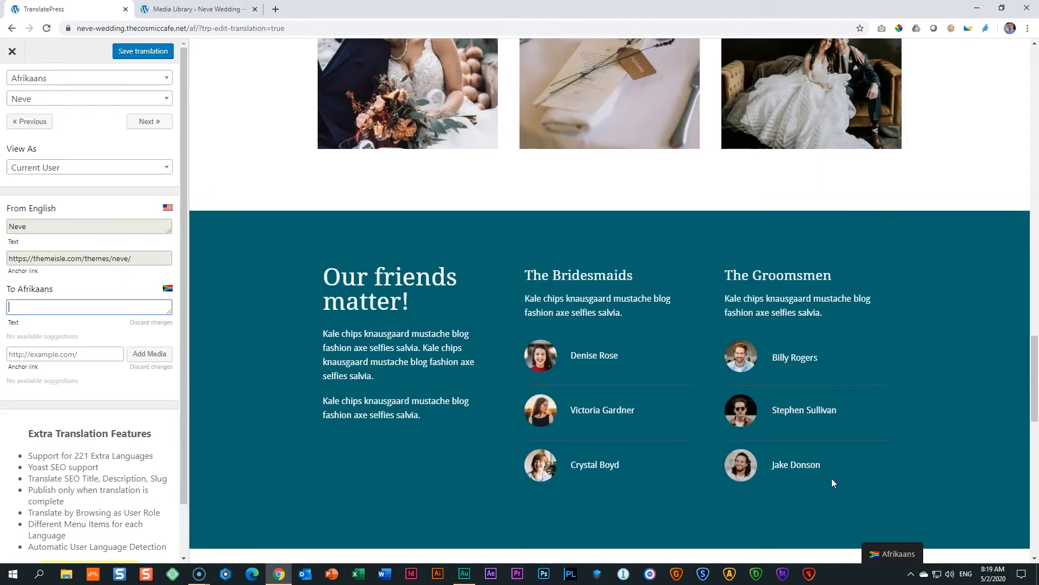
scroll(832, 479, "up", 14)
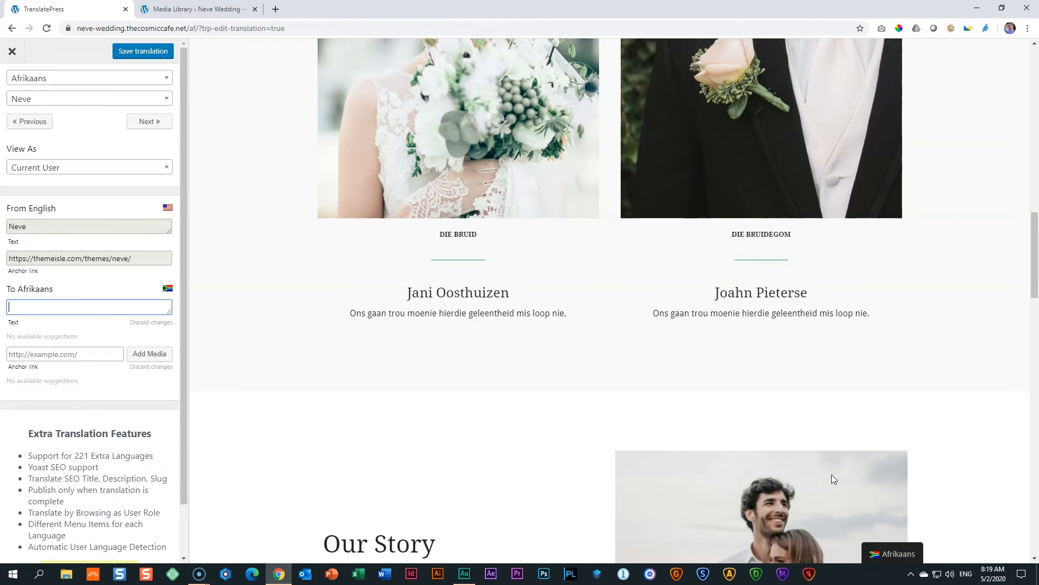
scroll(831, 474, "up", 10)
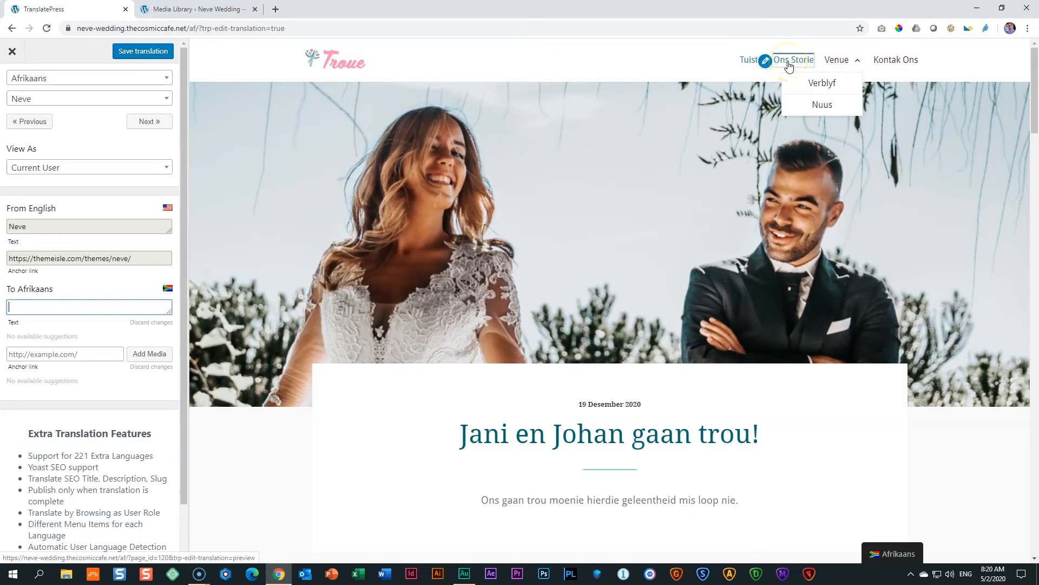
Open the Ons Storie page and step through strings to the Home menu string, already 'Tuiste'.
left_click(789, 65)
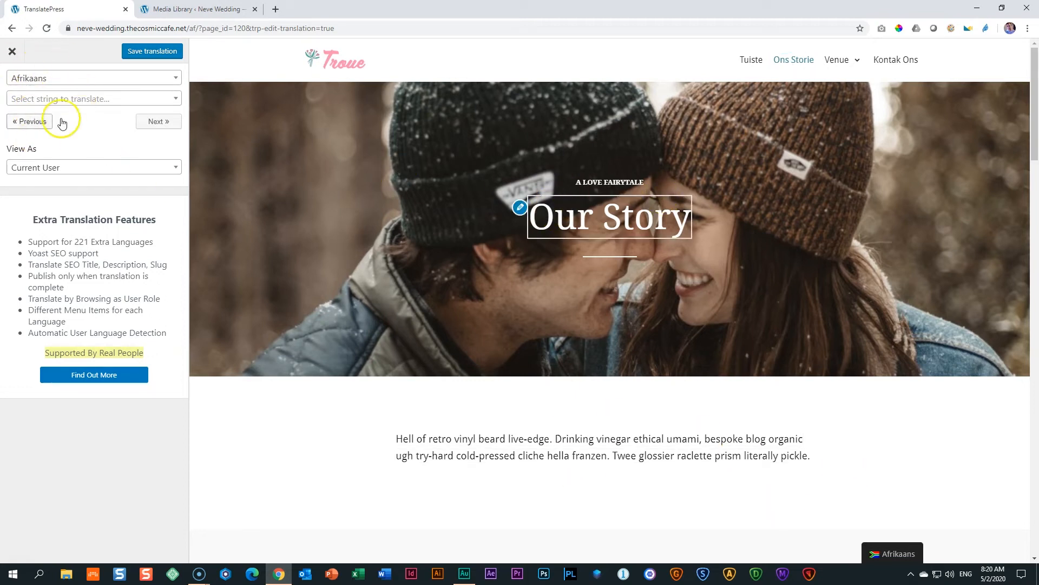
left_click(149, 126)
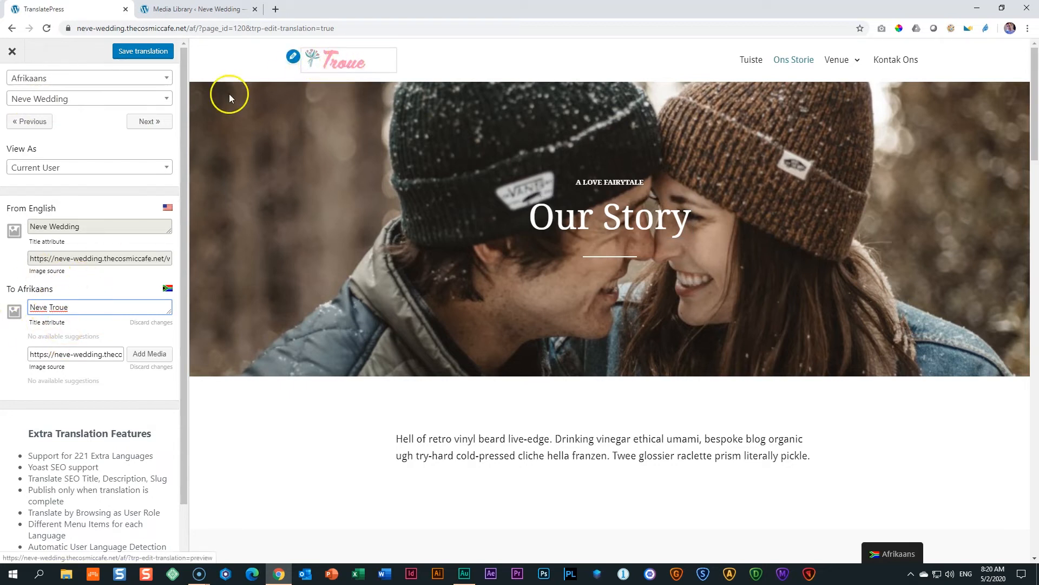
left_click(145, 121)
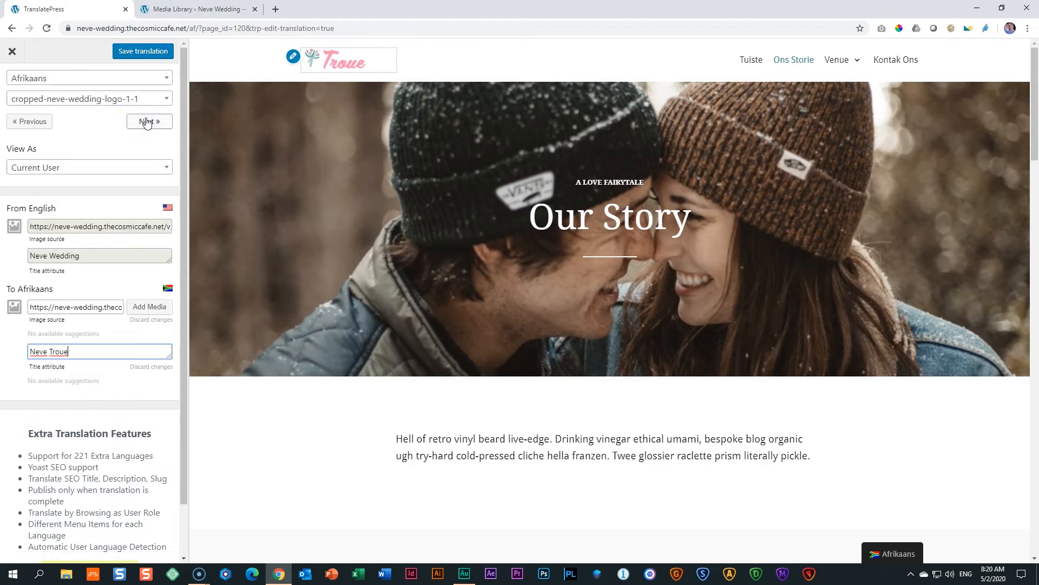
left_click(149, 120)
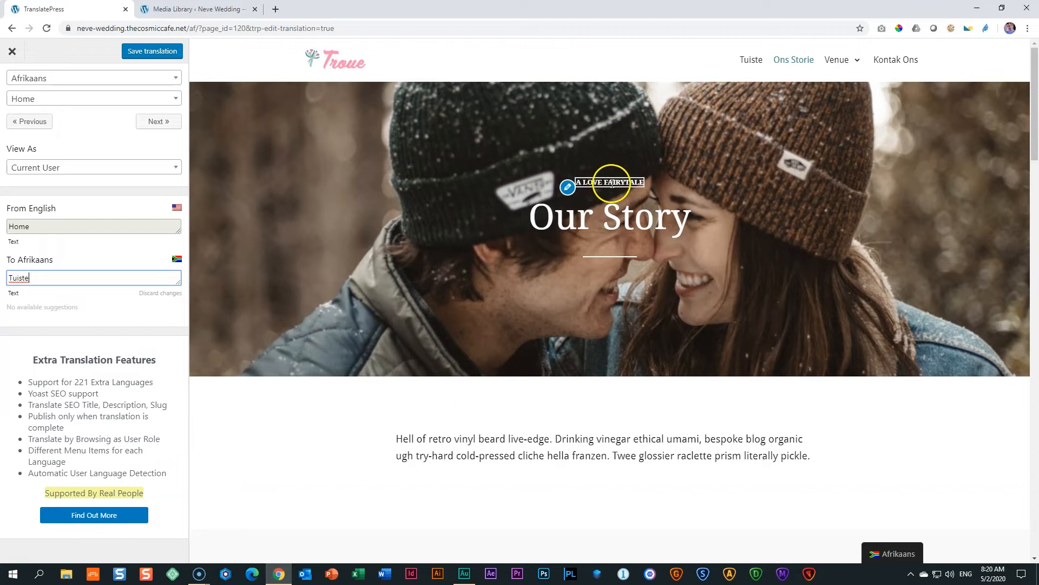
Translate the A LOVE FAIRYTALE tagline to ''n Regte Sprokiesverhaal' and save it.
left_click(568, 188)
left_click(51, 279)
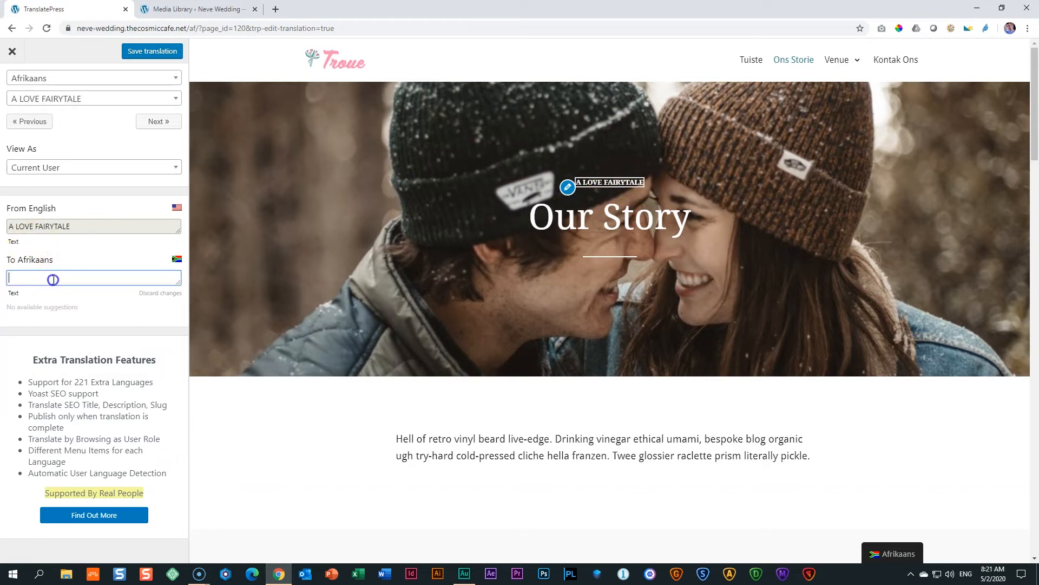
type("'n Regte Sprokiesverhaal")
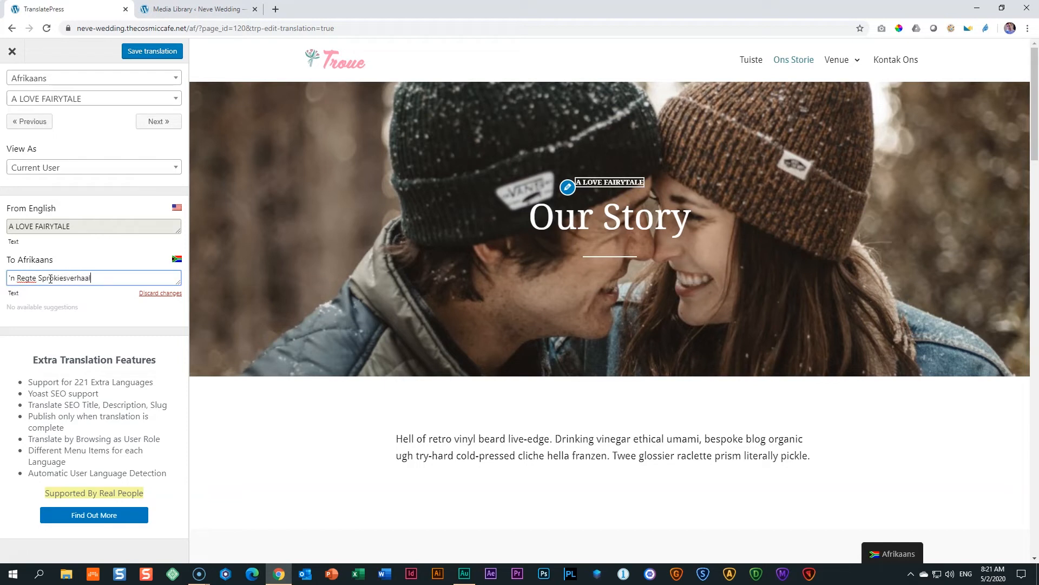
key("ctrl+s")
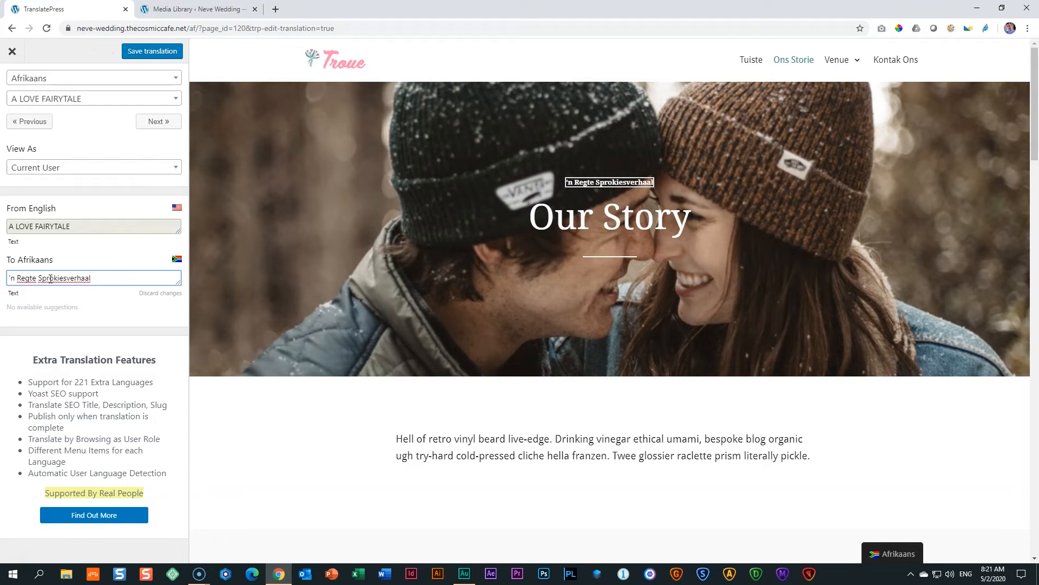
Translate the Our Story heading to 'Oor Ons' and save it.
key("ctrl+alt+Right")
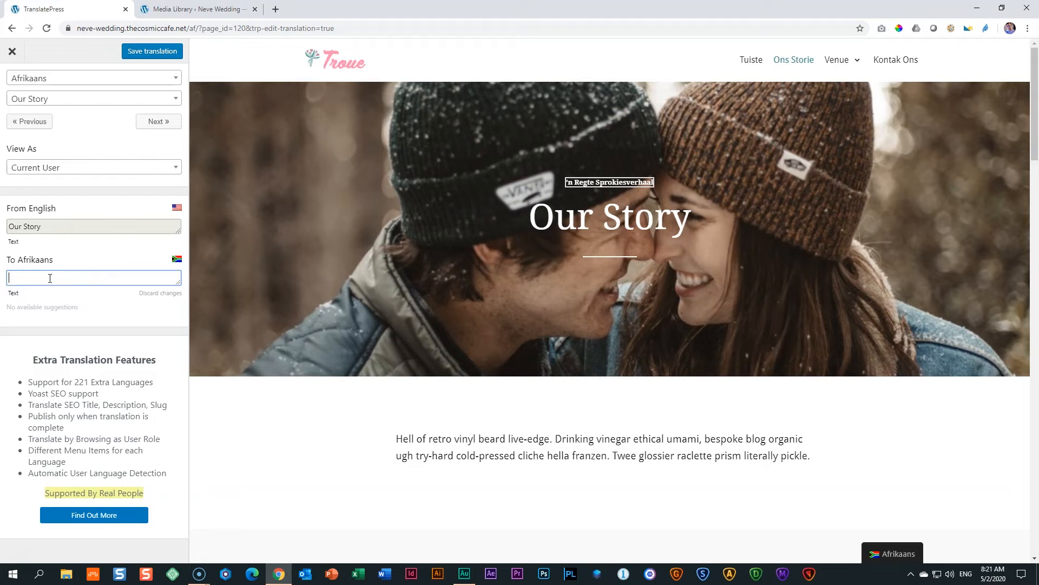
type("Ons")
key("BackSpace")
key("BackSpace")
key("BackSpace")
key("BackSpace")
key("BackSpace")
type("O")
key("BackSpace")
type("Oor O")
key("ctrl+s")
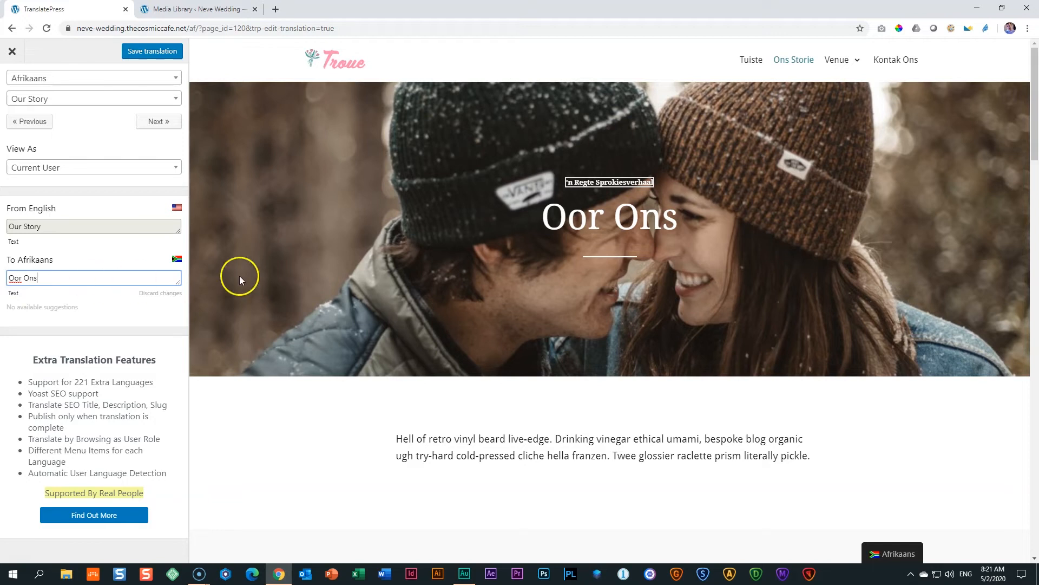
Review the sidebar's Extra Translation Features text, then close the translation editor.
scroll(482, 268, "down", 20)
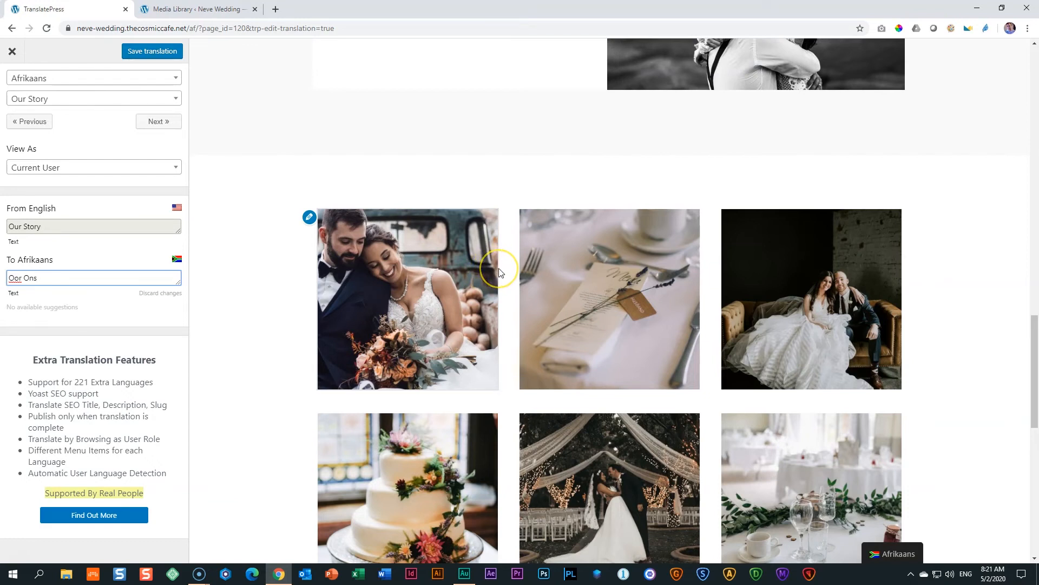
scroll(500, 273, "down", 5)
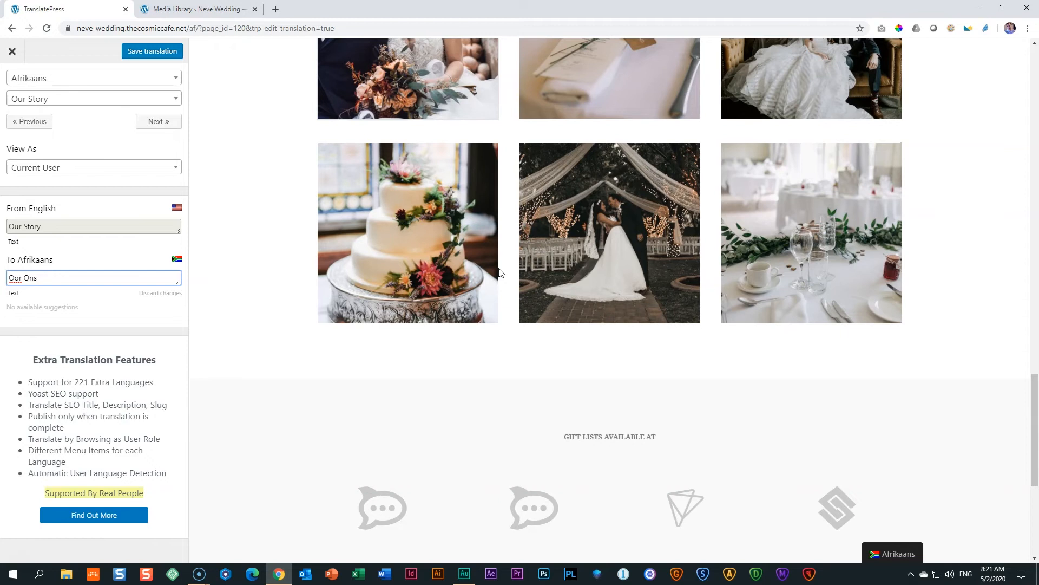
scroll(499, 272, "up", 15)
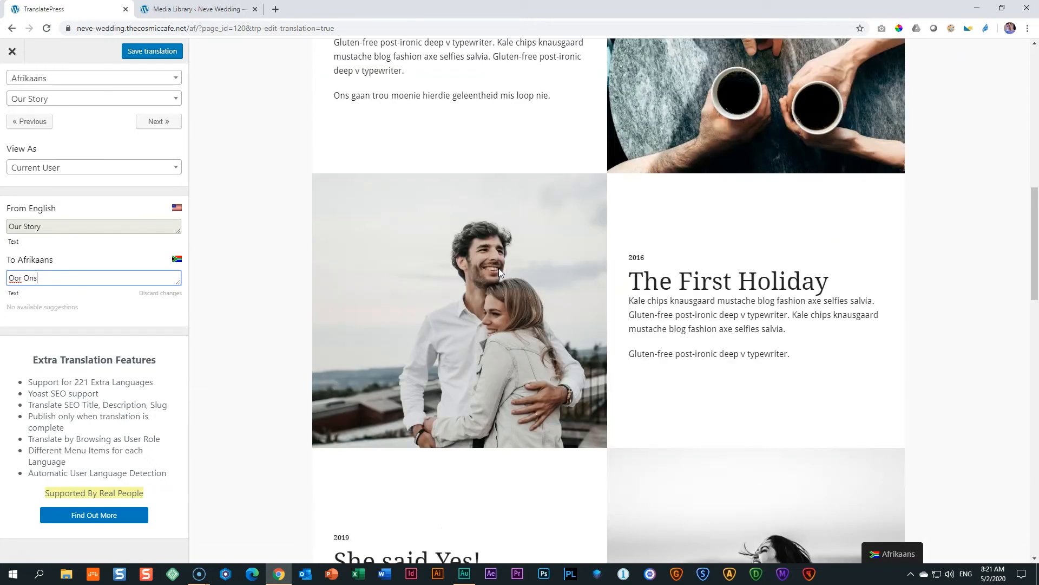
scroll(498, 268, "up", 3)
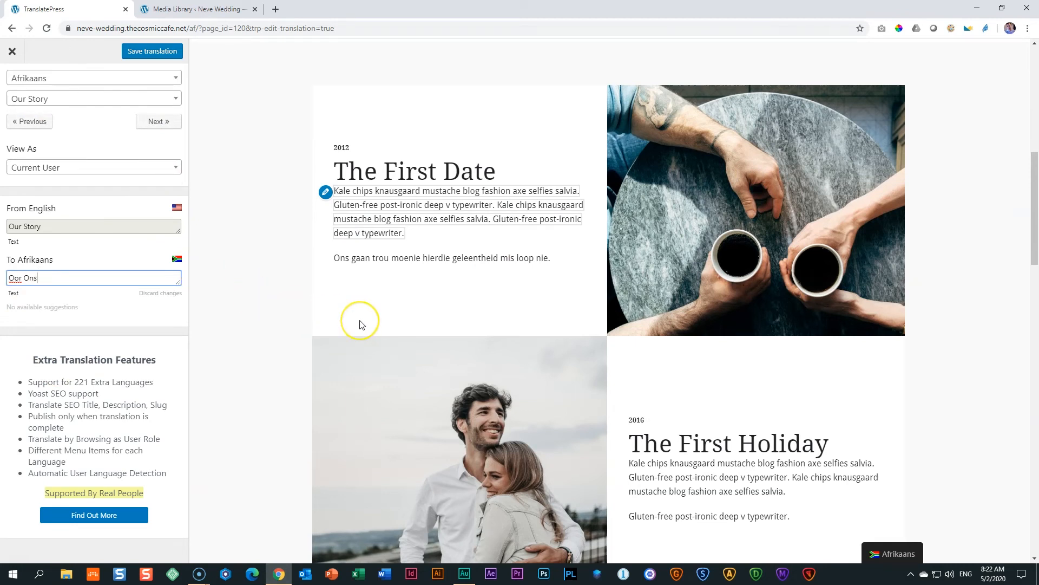
scroll(359, 320, "up", 8)
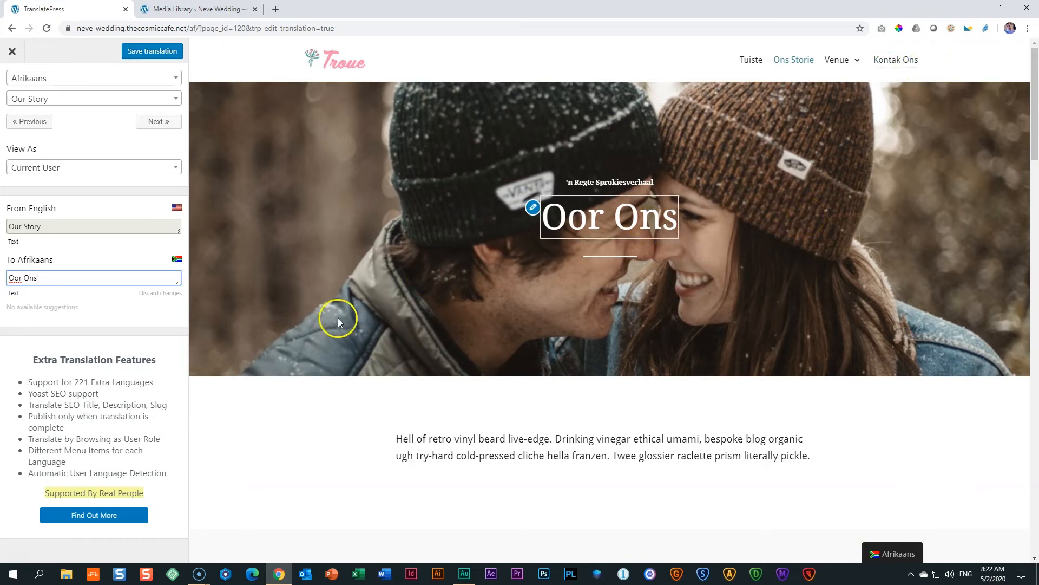
left_click_drag(30, 359, 159, 367)
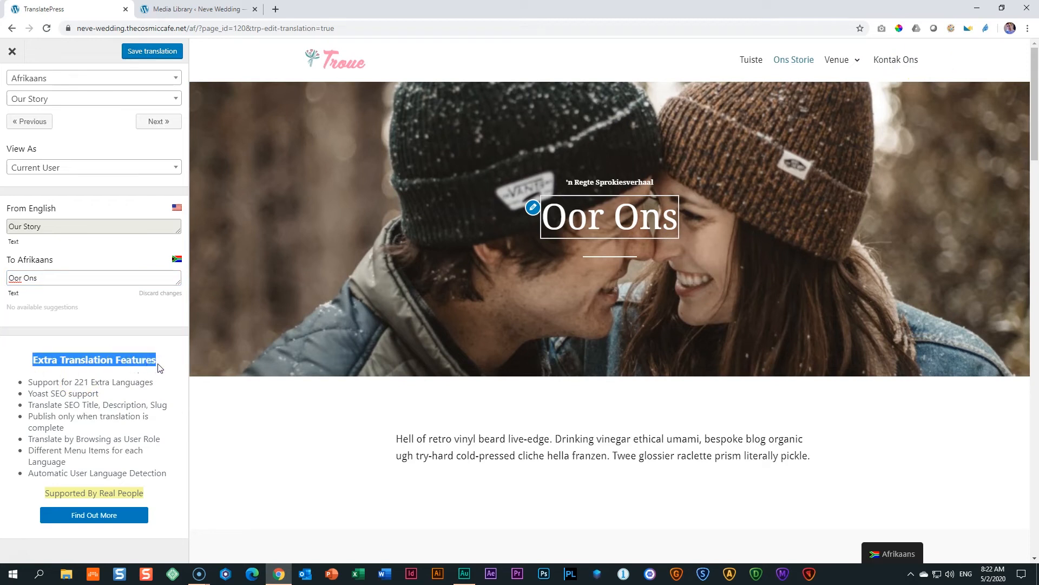
left_click(154, 381)
left_click_drag(27, 394, 103, 396)
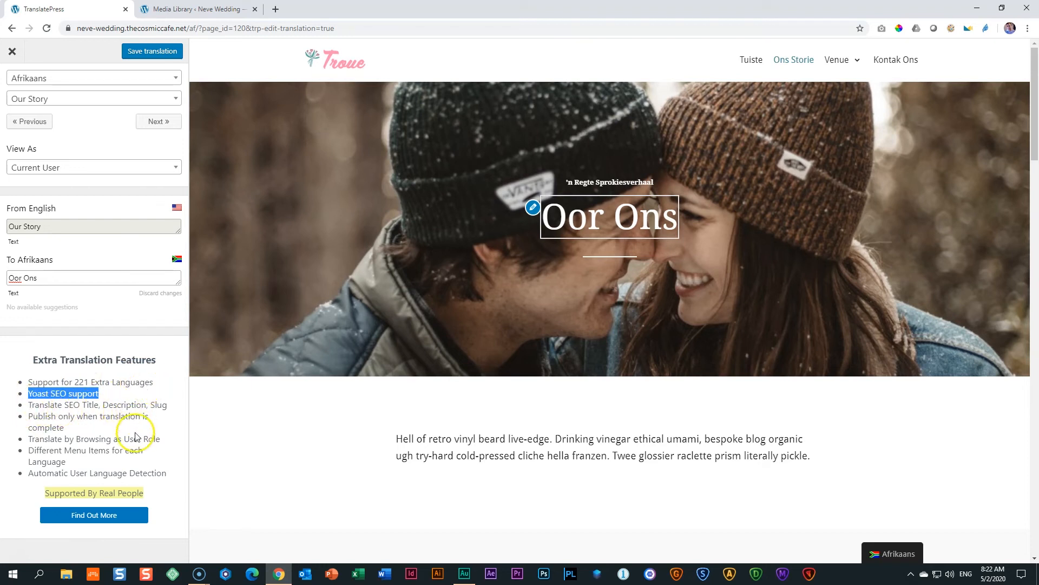
left_click(70, 428)
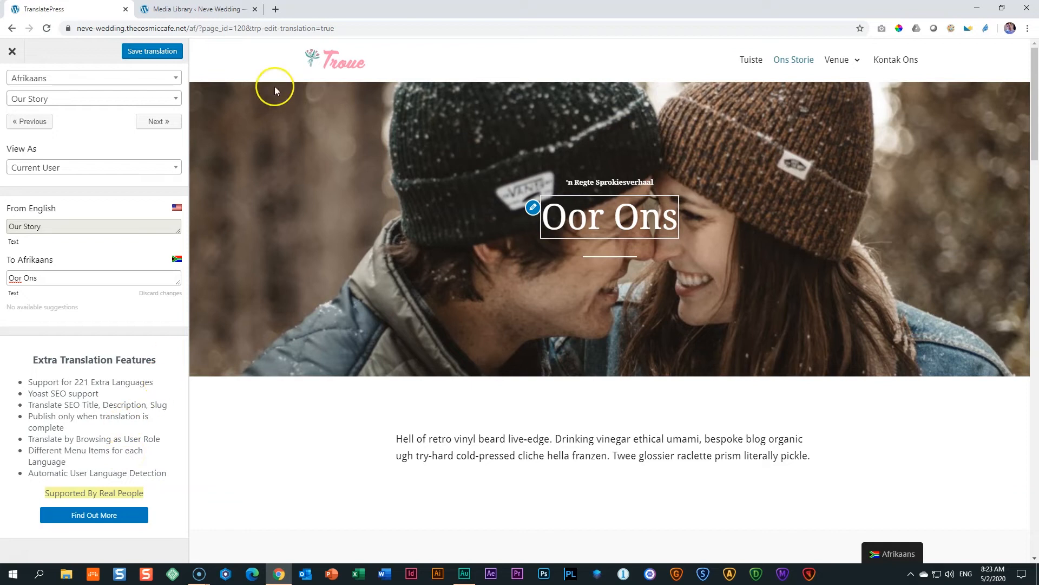
left_click(13, 53)
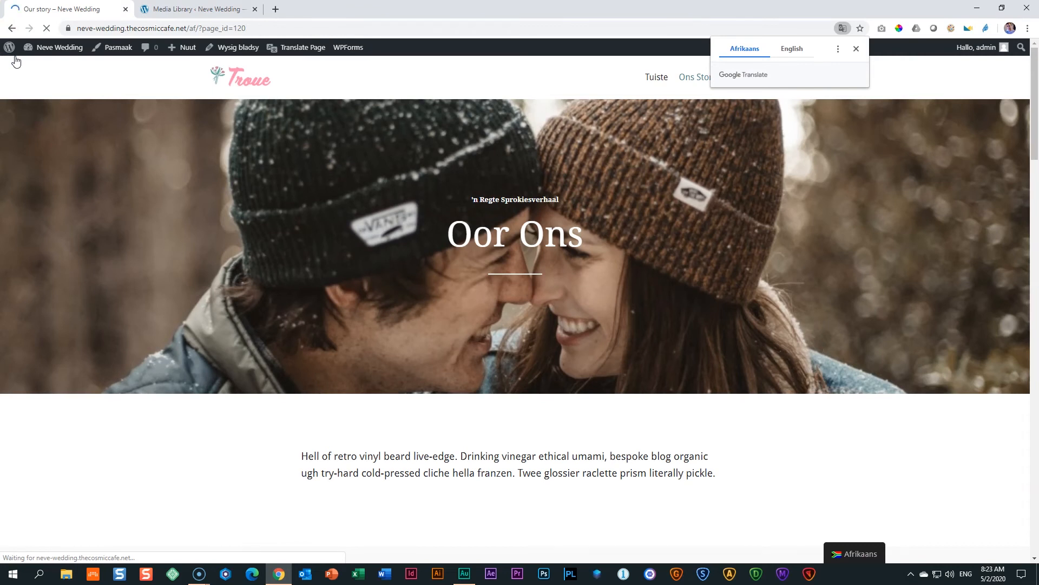
Dismiss the translation offer and switch the Our Story page to English with the floating switcher.
left_click(856, 49)
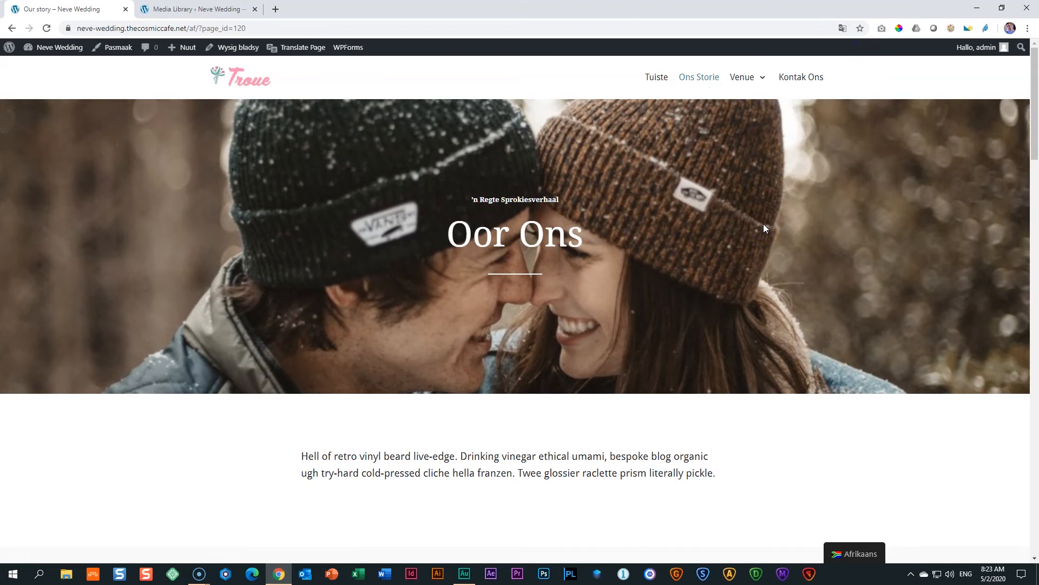
scroll(763, 228, "down", 7)
scroll(764, 228, "up", 6)
left_click(857, 557)
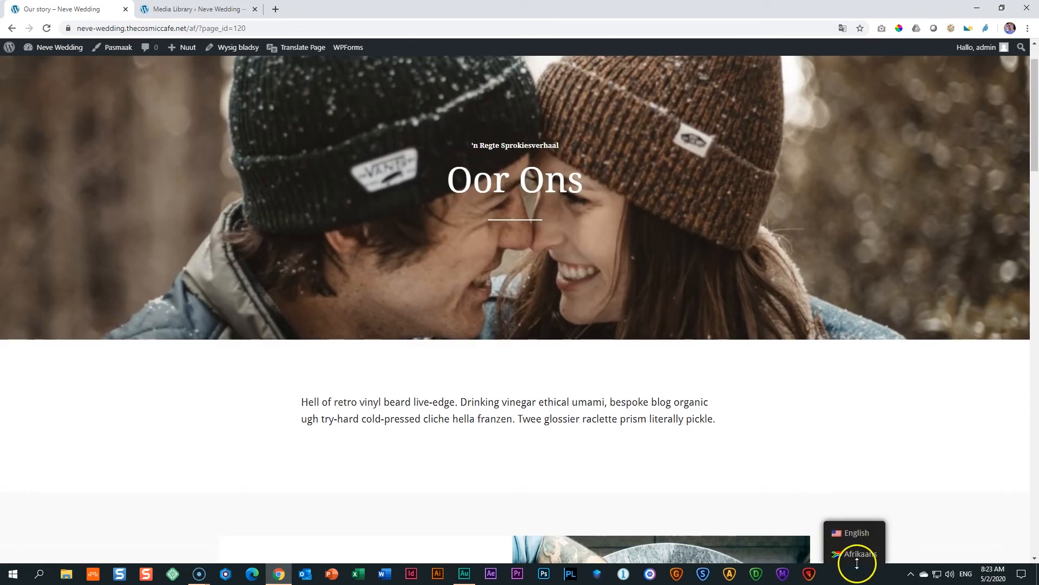
left_click(857, 532)
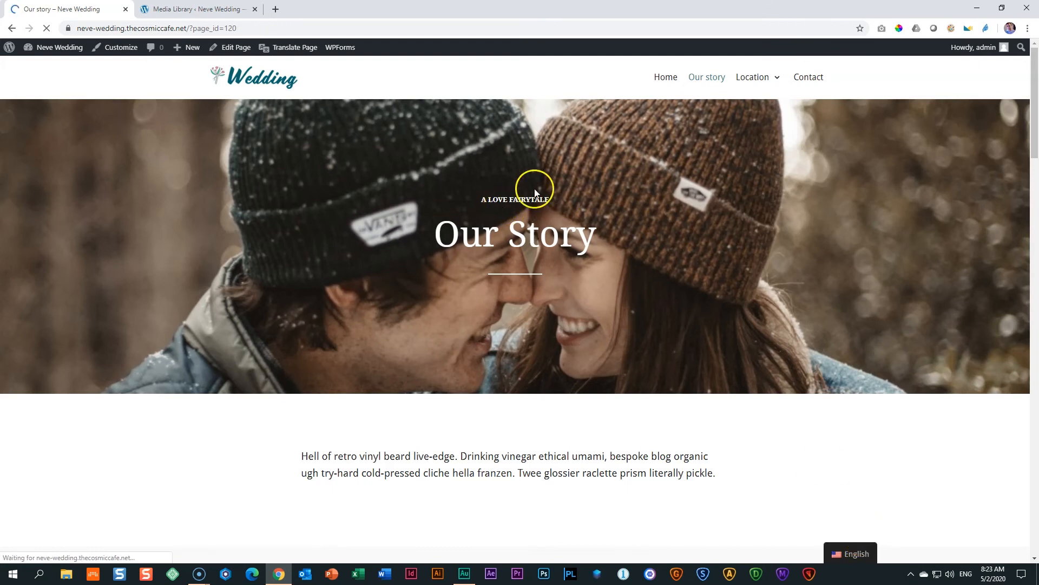
Switch Our Story back to Afrikaans, then return to the Neve Wedding admin Dashboard.
left_click_drag(432, 232, 608, 239)
mouse_move(849, 557)
left_click(857, 534)
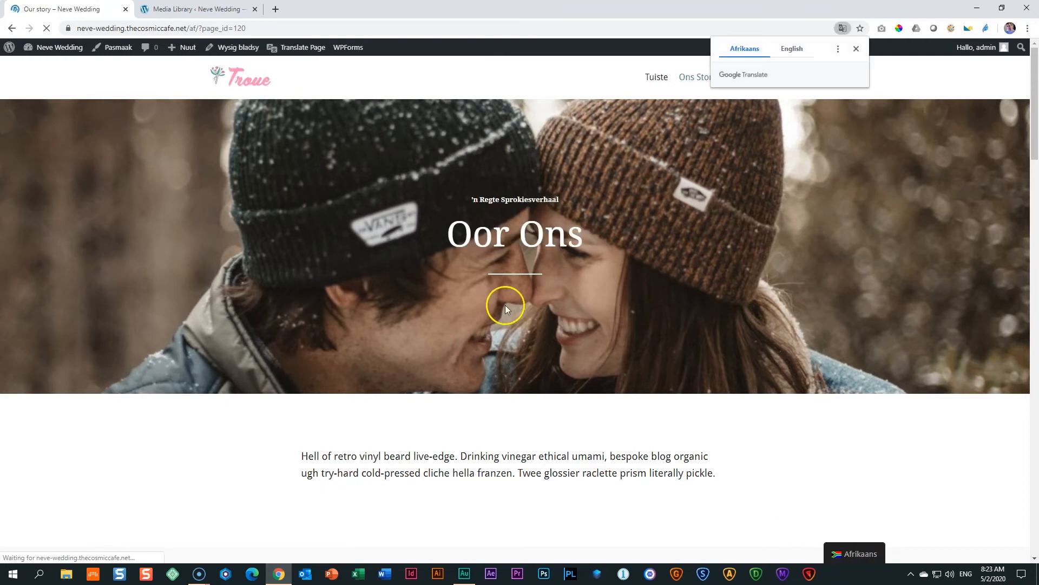
left_click(856, 49)
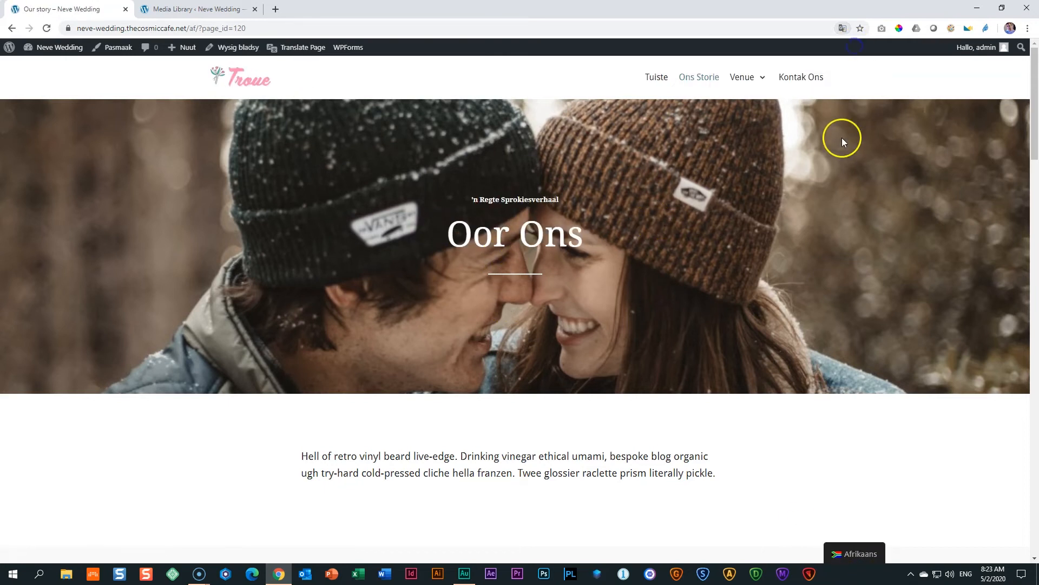
left_click(47, 51)
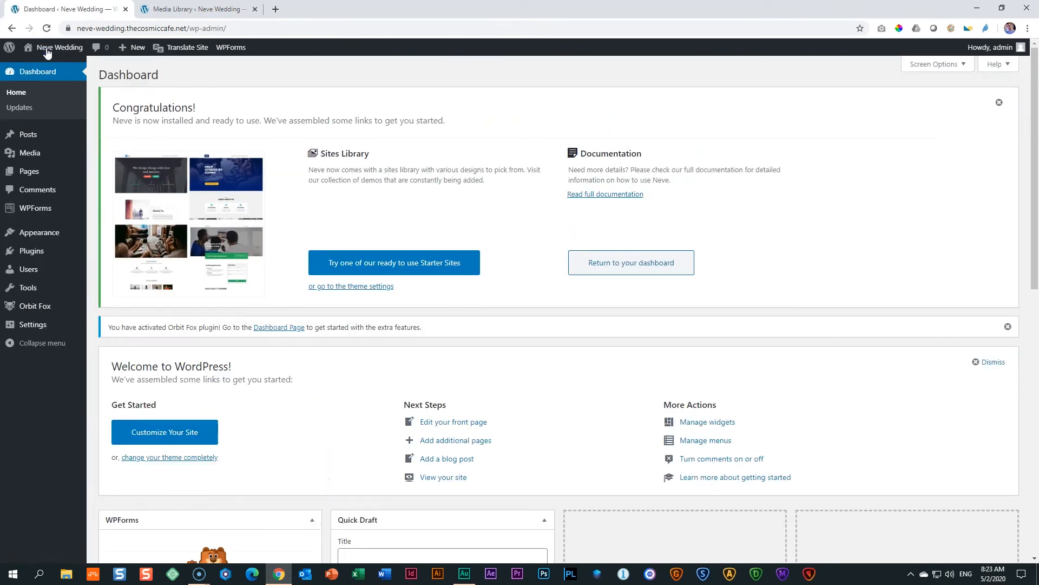
Review the floating language selector's style and position, keeping it enabled at Bottom Right.
left_click(239, 10)
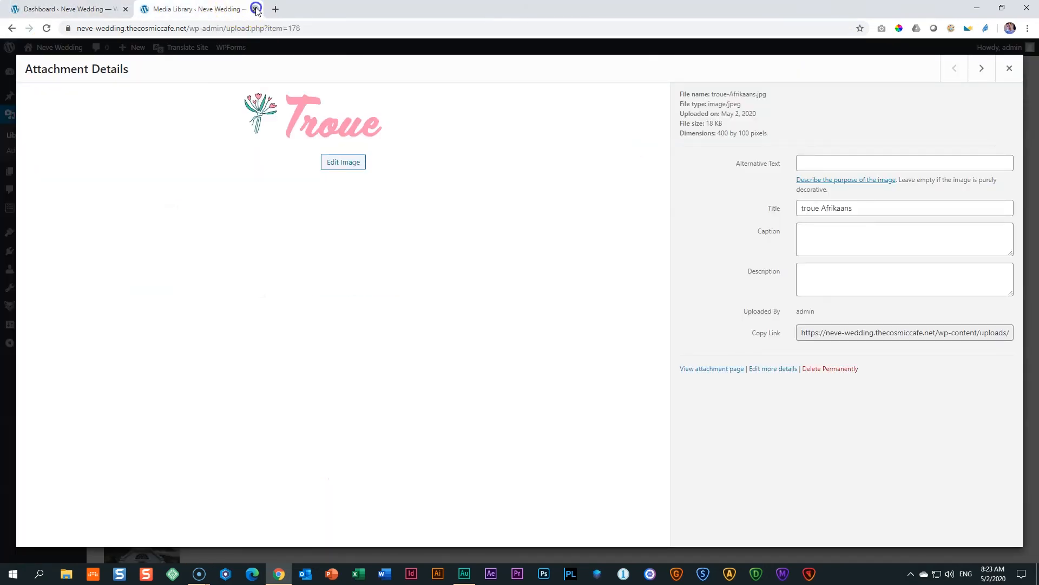
left_click(255, 9)
mouse_move(29, 235)
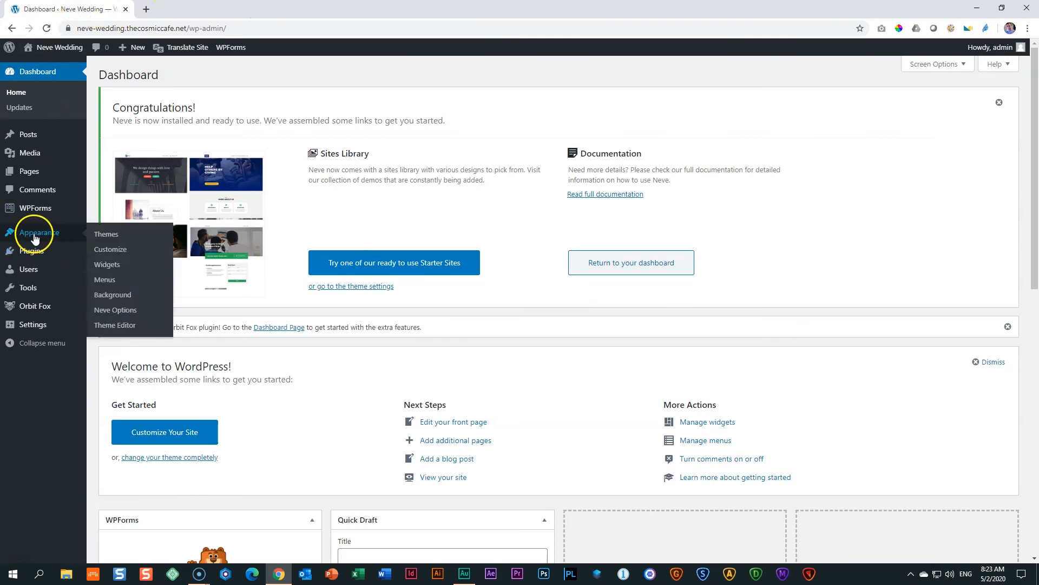
mouse_move(32, 324)
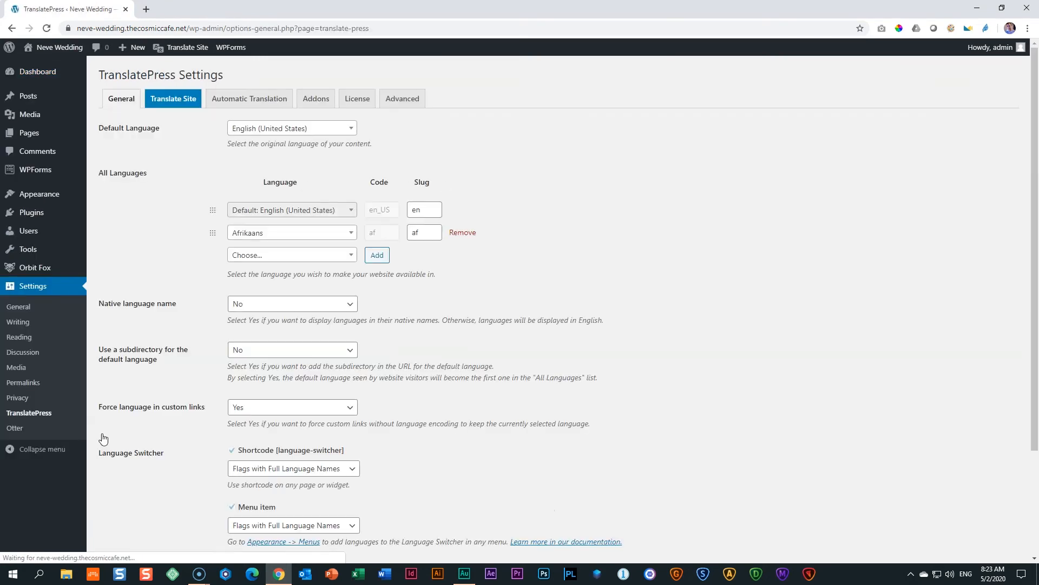
scroll(171, 345, "down", 3)
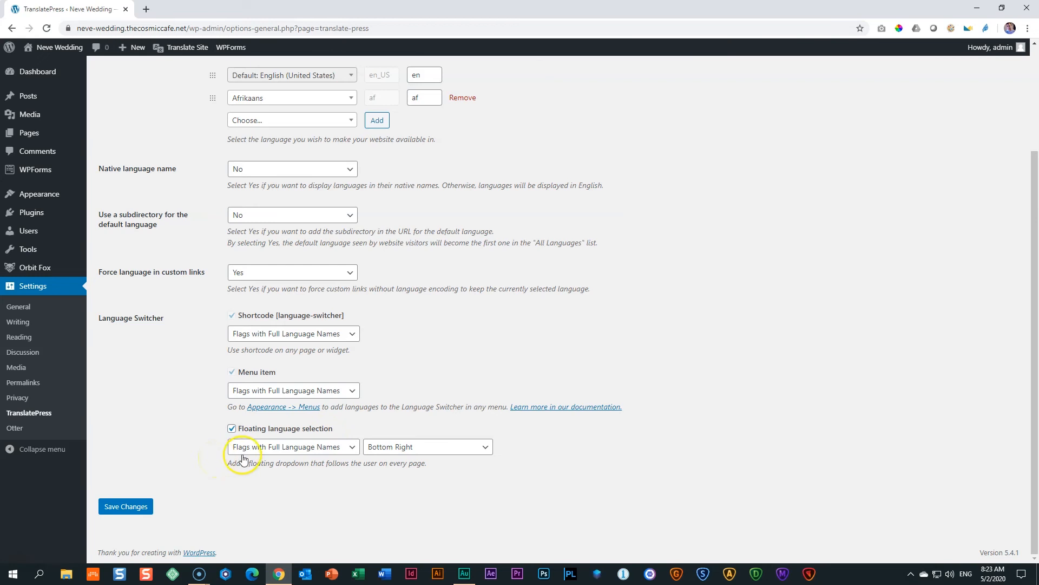
left_click(346, 449)
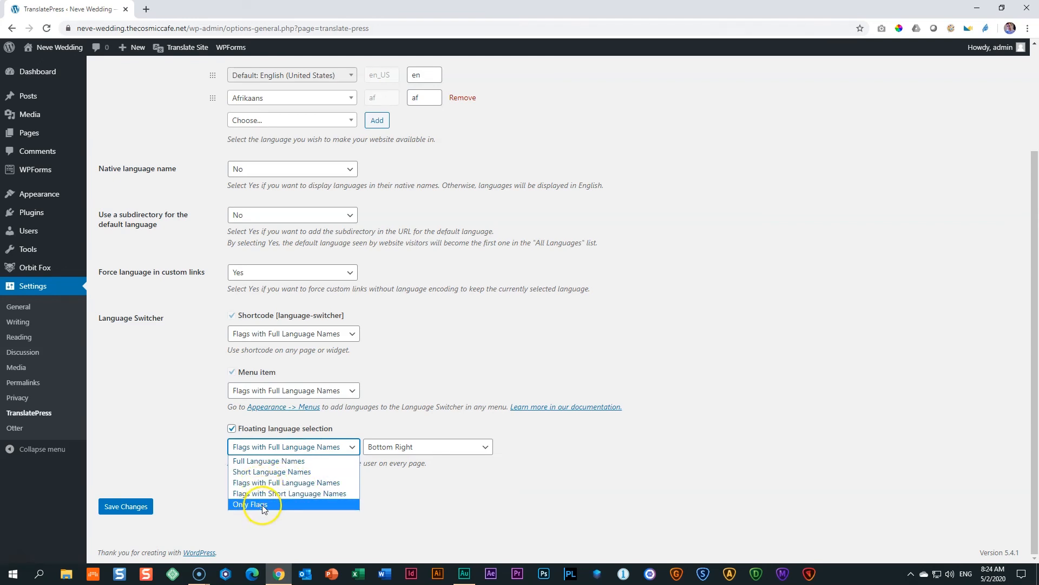
left_click(349, 447)
left_click(460, 448)
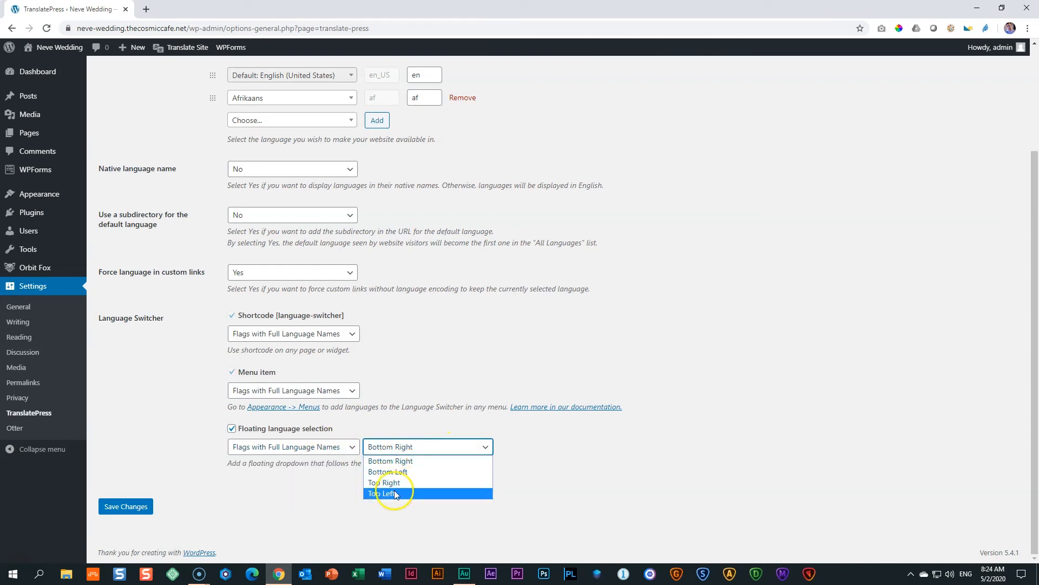
left_click(471, 444)
left_click(446, 451)
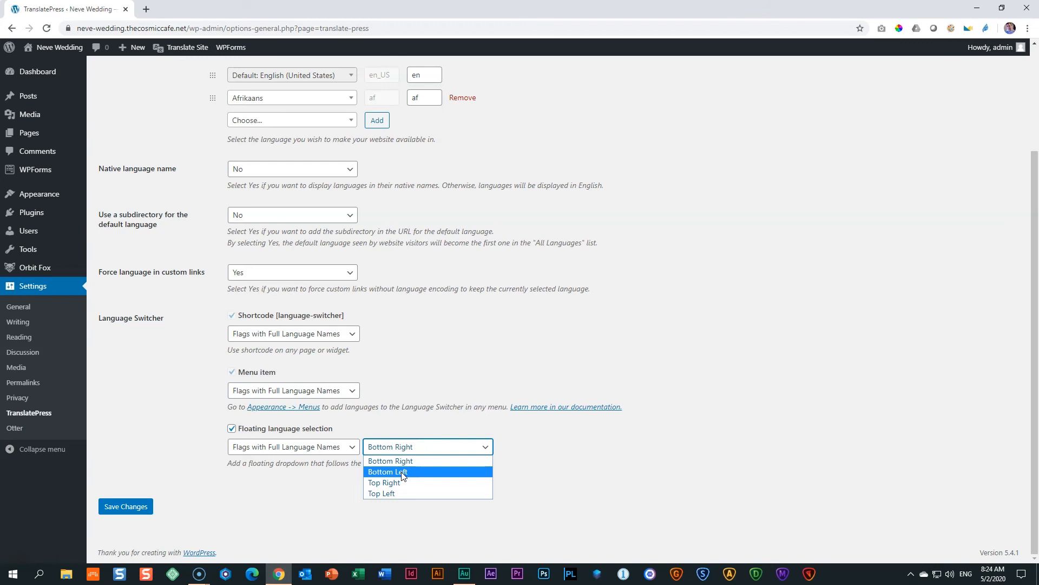
left_click(463, 461)
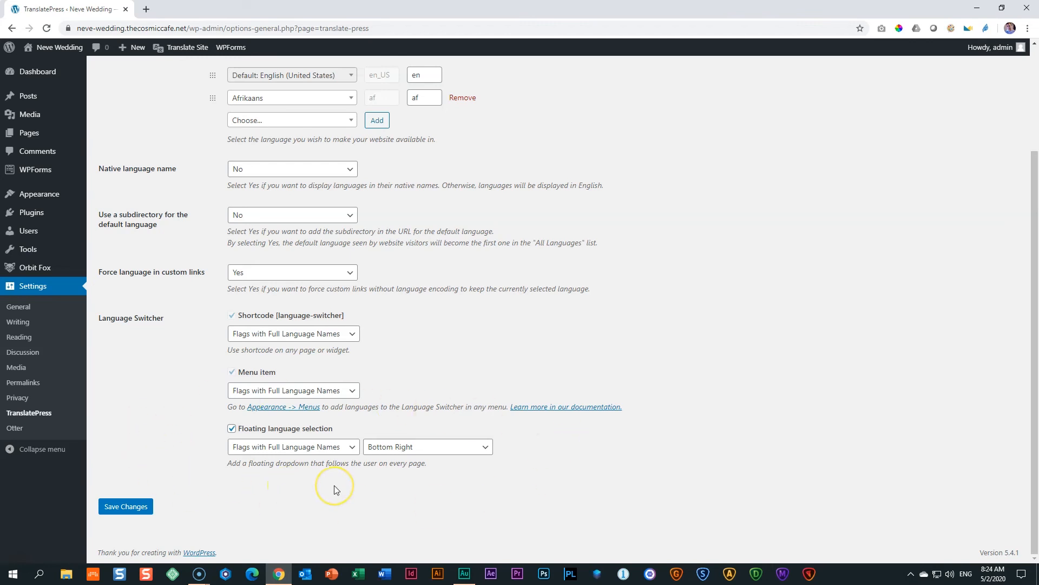
left_click(232, 429)
left_click(231, 429)
Copy the [language-switcher] shortcode and save the TranslatePress settings.
left_click(352, 336)
left_click(352, 336)
left_click(308, 316)
left_click_drag(346, 315, 276, 318)
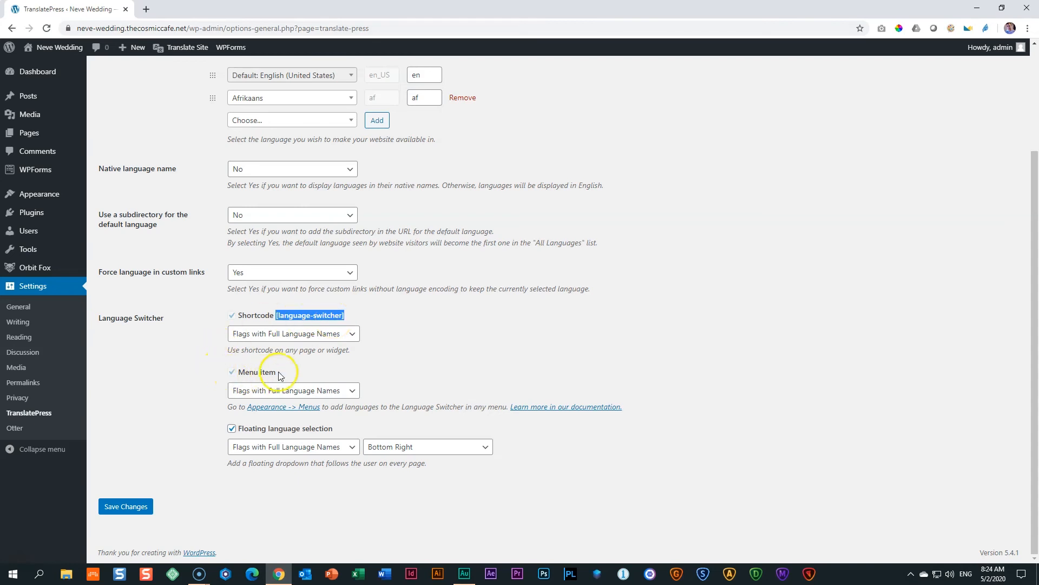
left_click(426, 378)
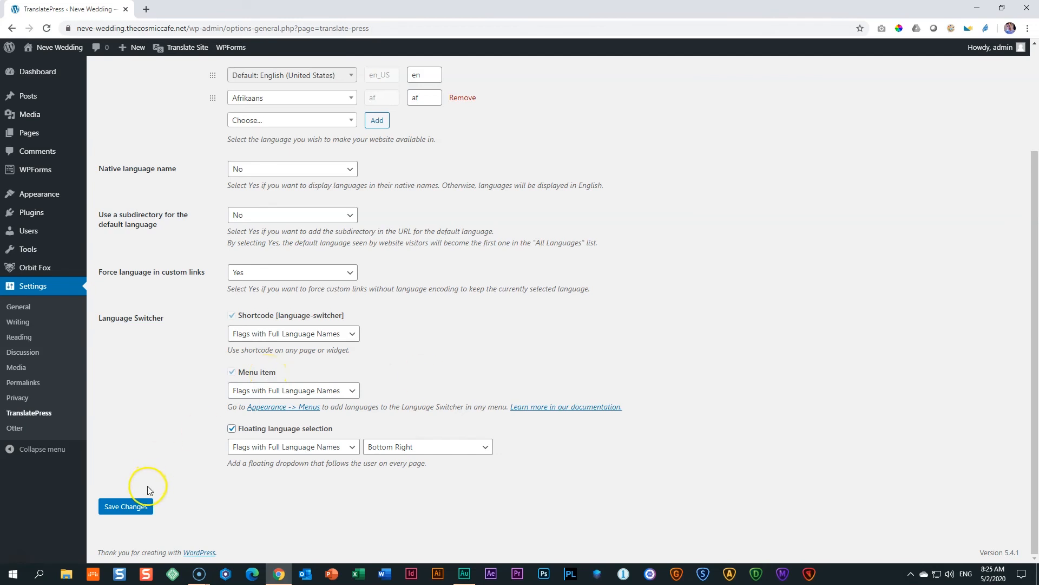
left_click(135, 507)
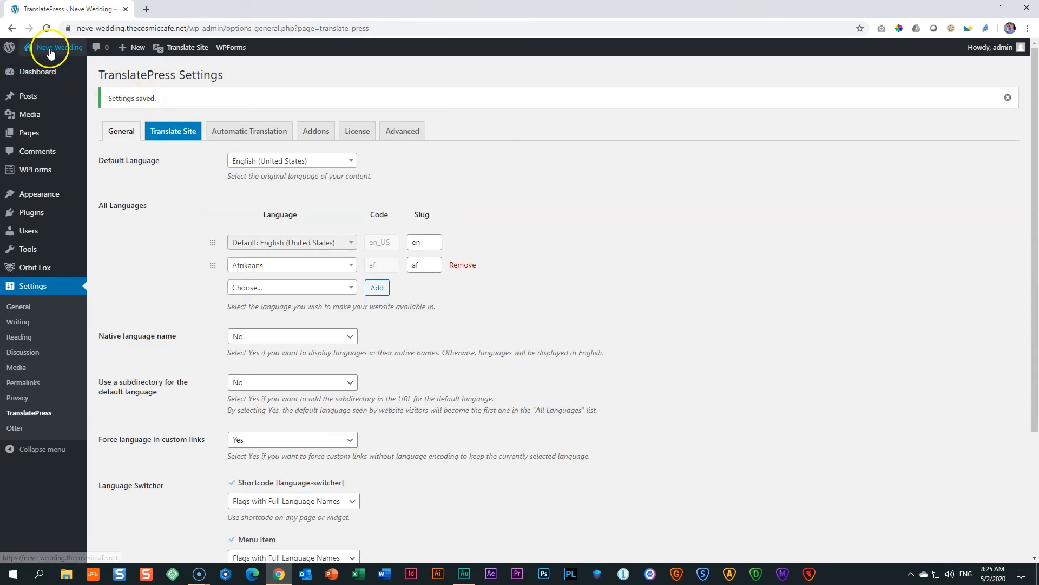
Open the Neve Wedding front page in a new tab and go to Appearance > Menus.
mouse_move(52, 50)
left_click_drag(43, 48, 205, 8)
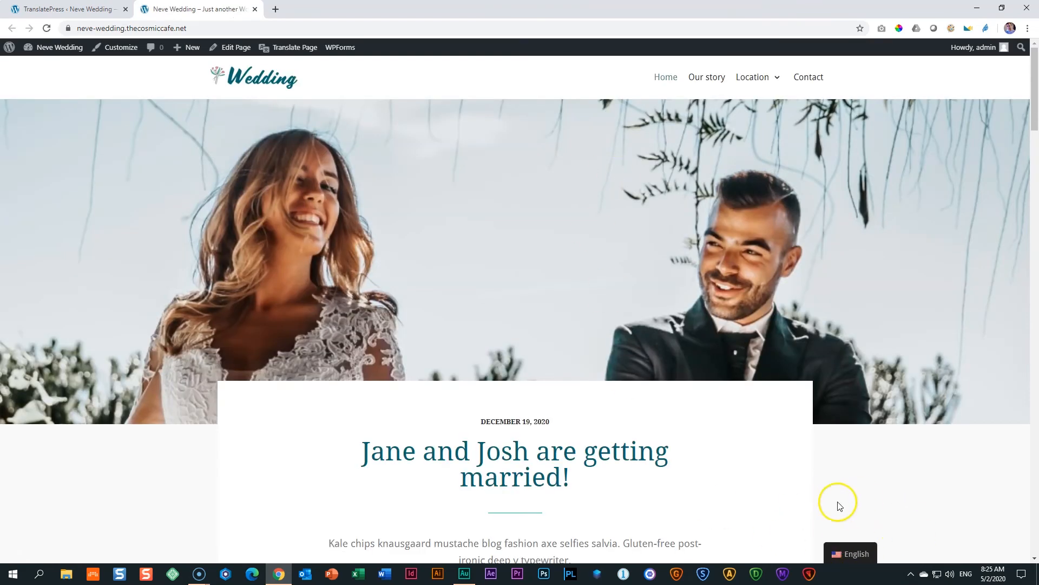
left_click(91, 11)
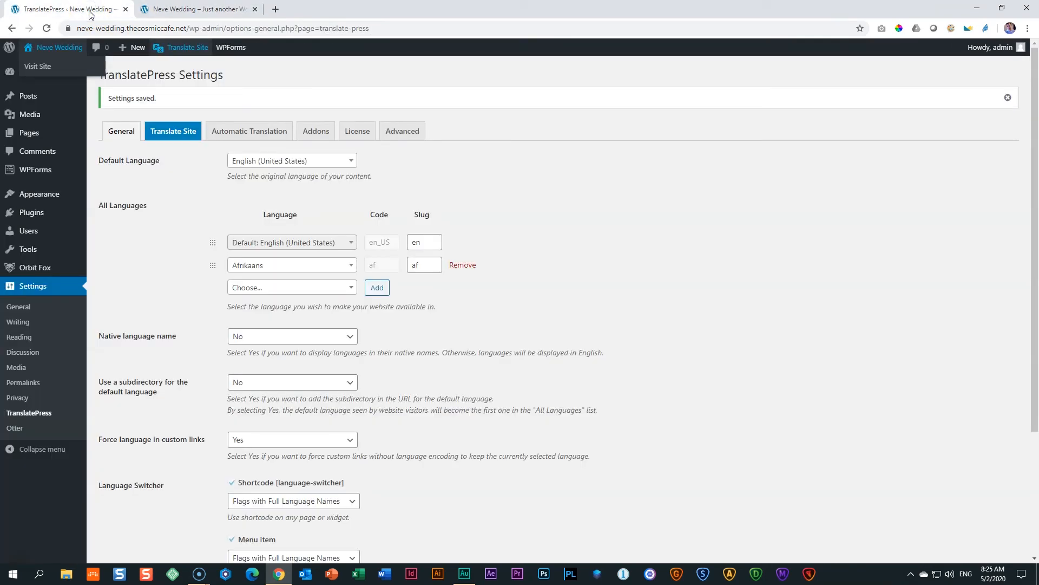
mouse_move(34, 196)
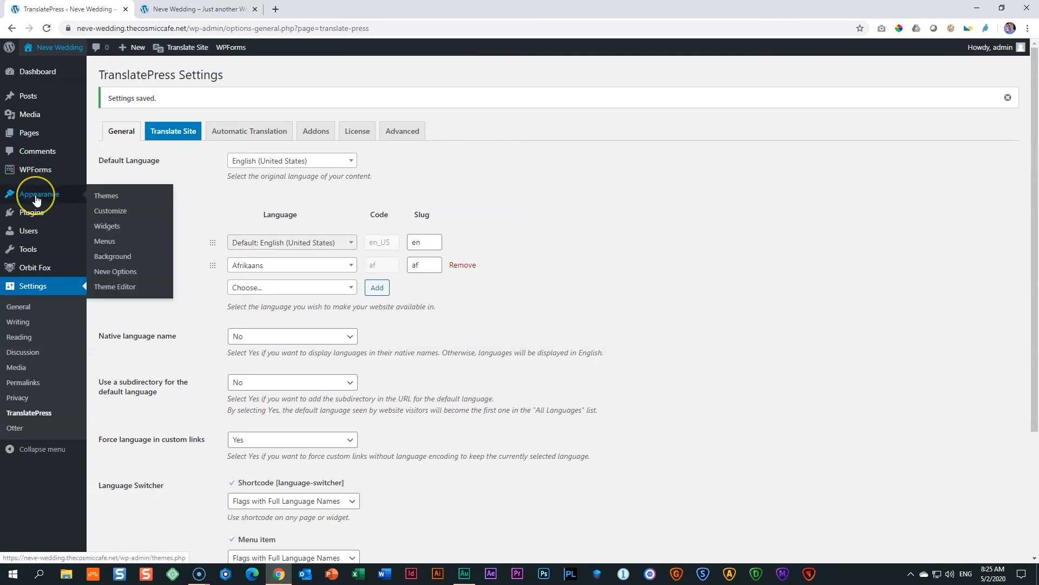
left_click(105, 242)
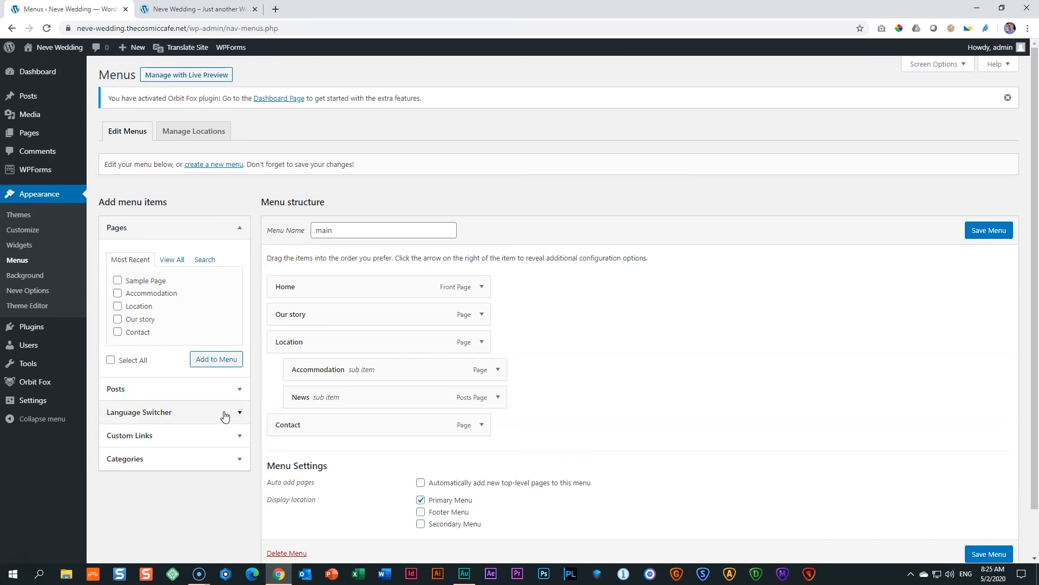
Make sure the Language Switcher box is shown in the menu editor's Screen Options.
left_click(964, 70)
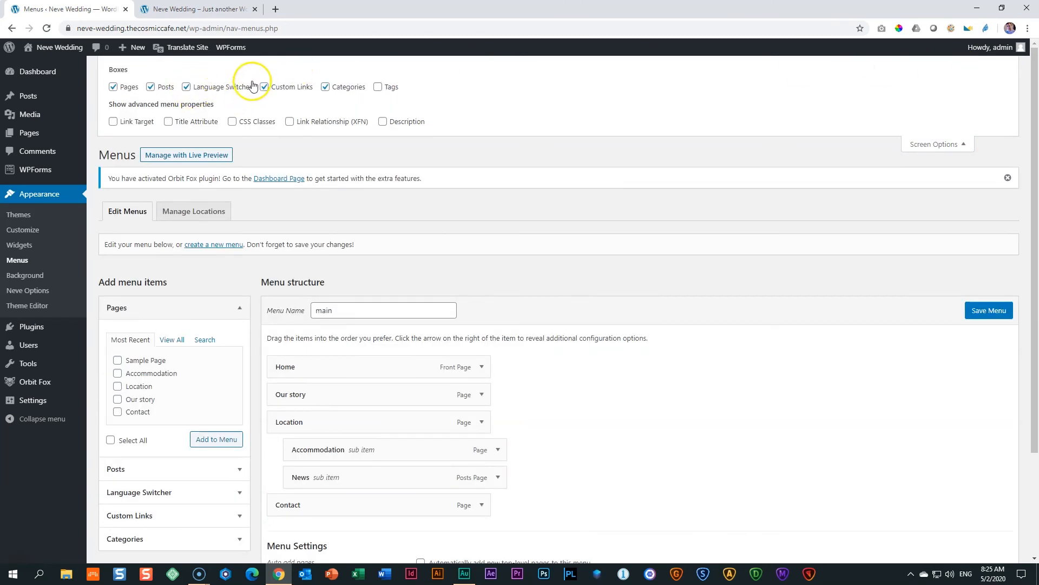
left_click(186, 87)
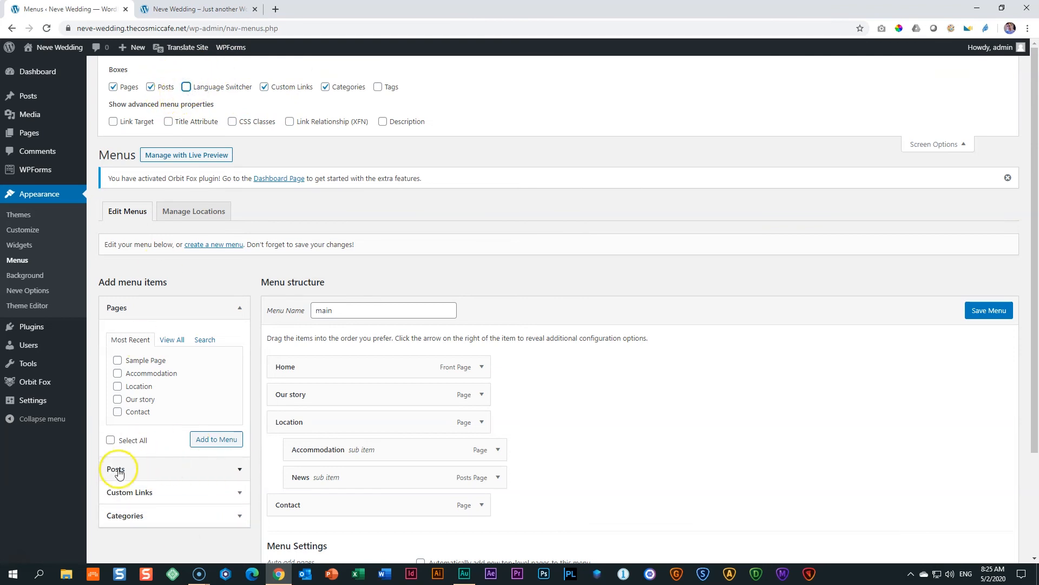
left_click(186, 87)
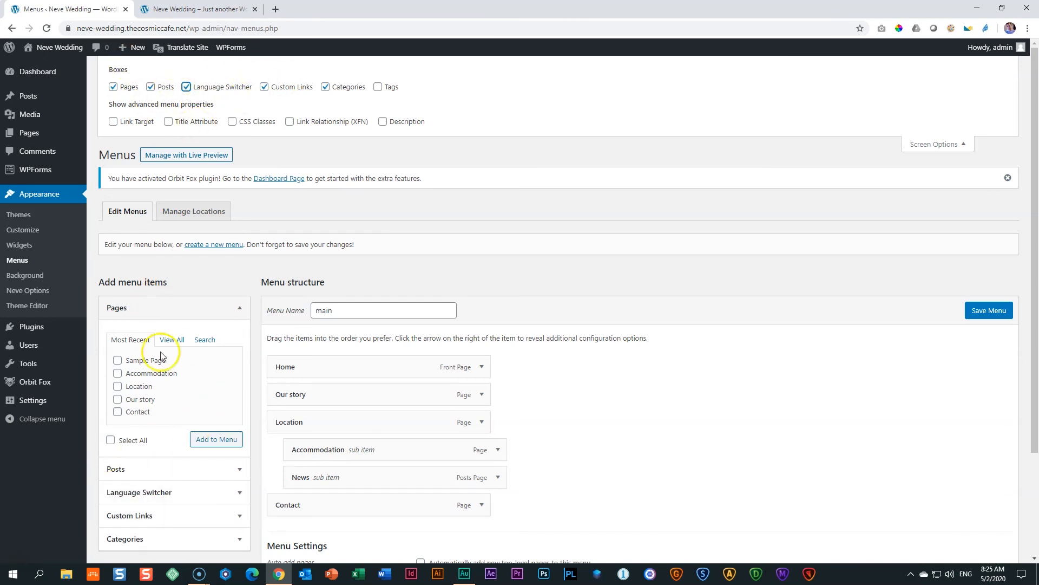
left_click(947, 144)
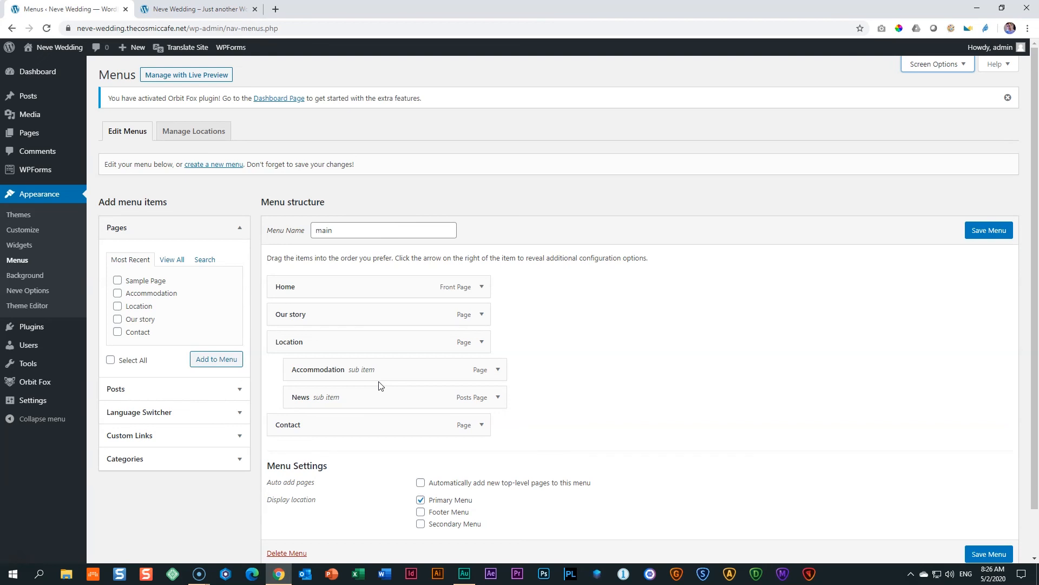
Add Afrikaans and English switcher items to the main menu, save it, and reload the front page.
left_click(233, 412)
left_click(118, 340)
left_click(118, 353)
left_click(232, 385)
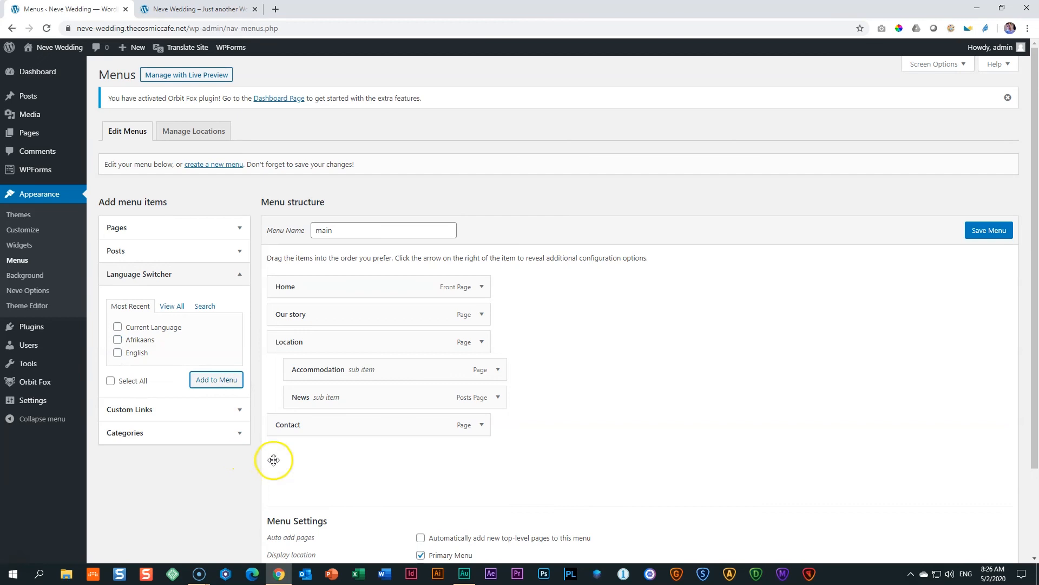
scroll(684, 460, "down", 3)
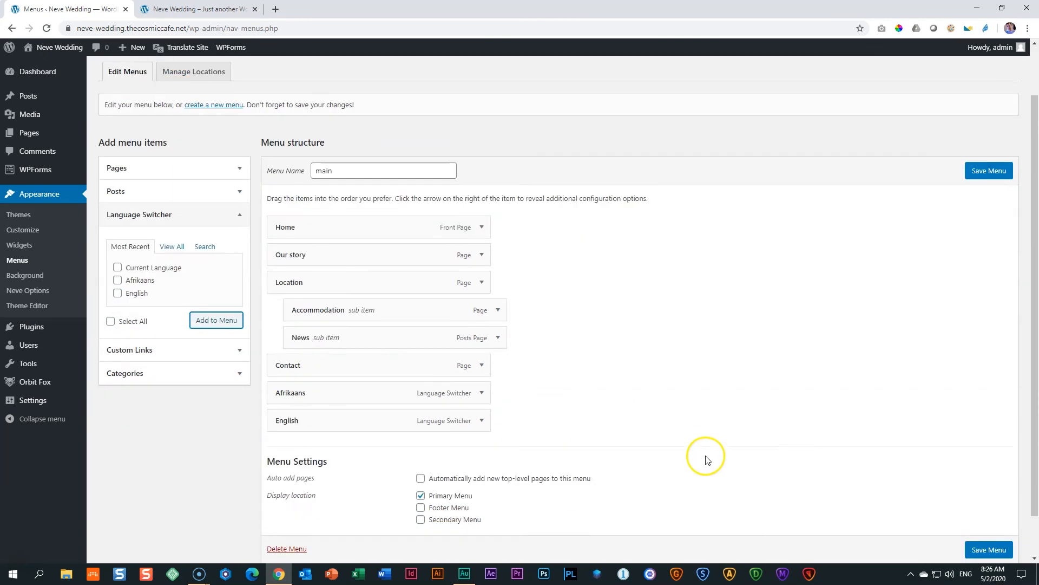
left_click(984, 506)
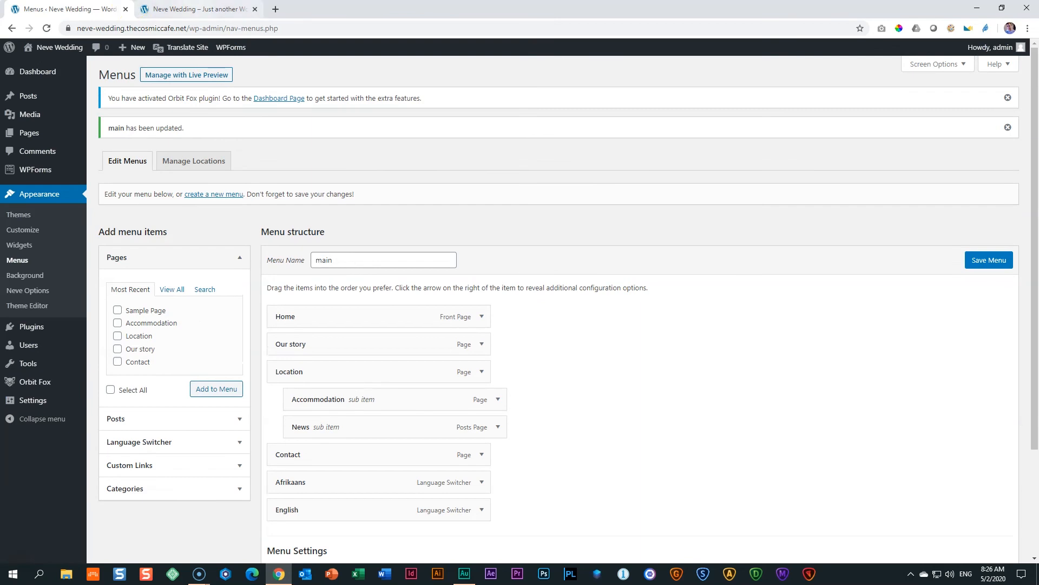
left_click(165, 8)
left_click(47, 28)
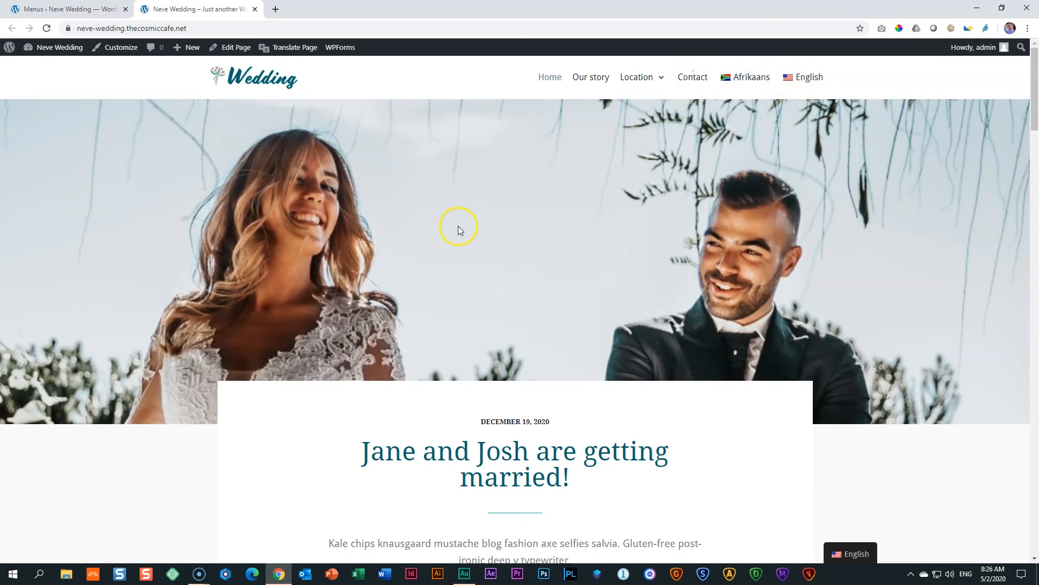
Try the header's Afrikaans and English links, then reopen the Language Switcher items in Menus.
scroll(550, 327, "down", 5)
scroll(550, 327, "up", 5)
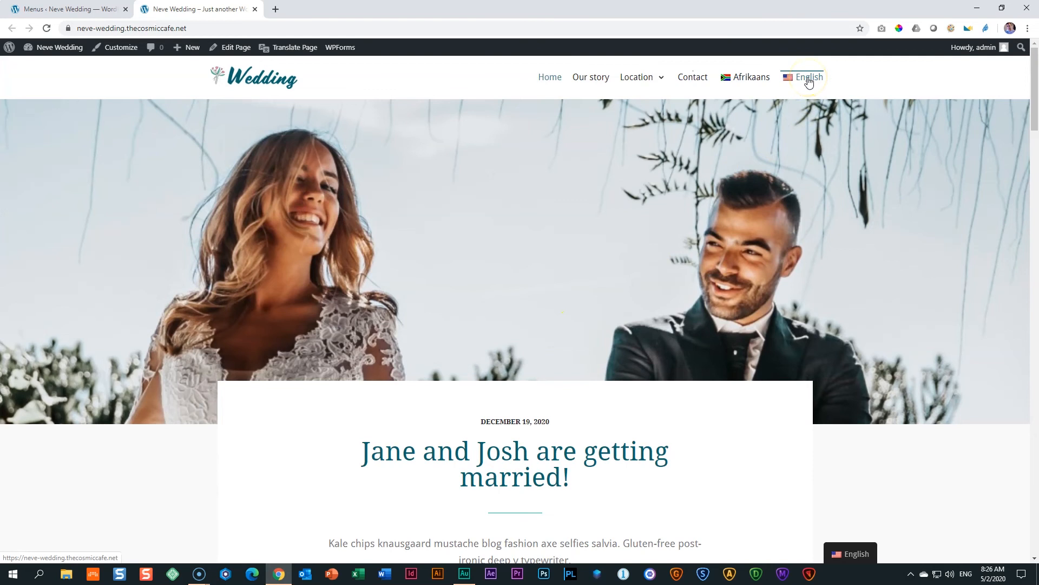
left_click(738, 81)
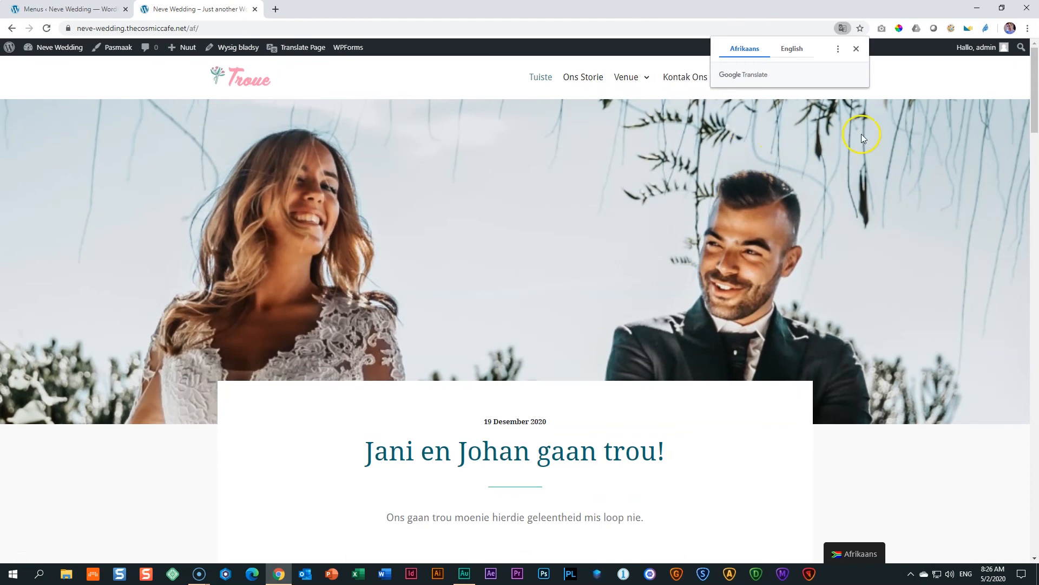
left_click(861, 134)
left_click(812, 77)
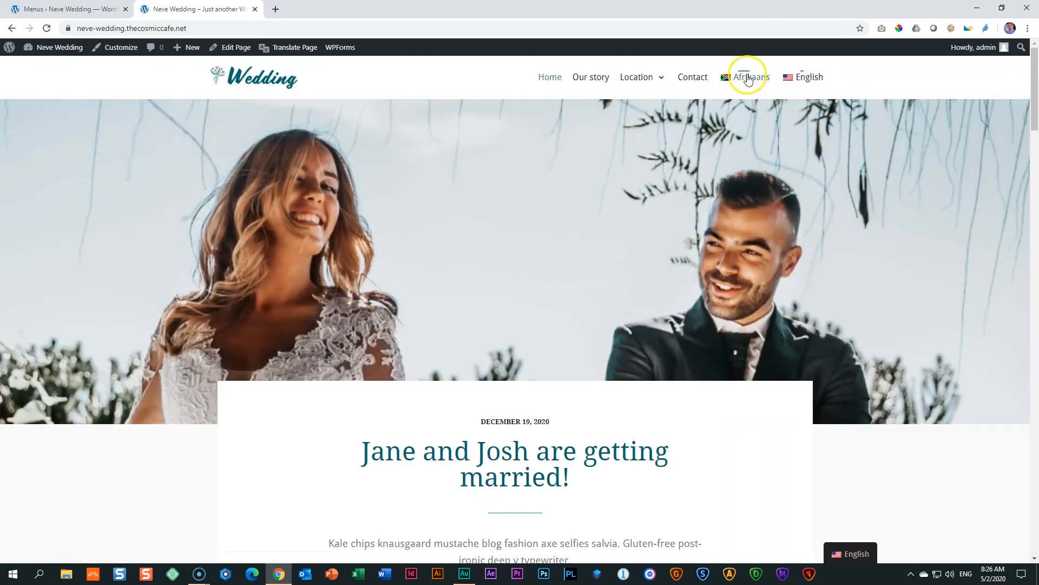
left_click(69, 10)
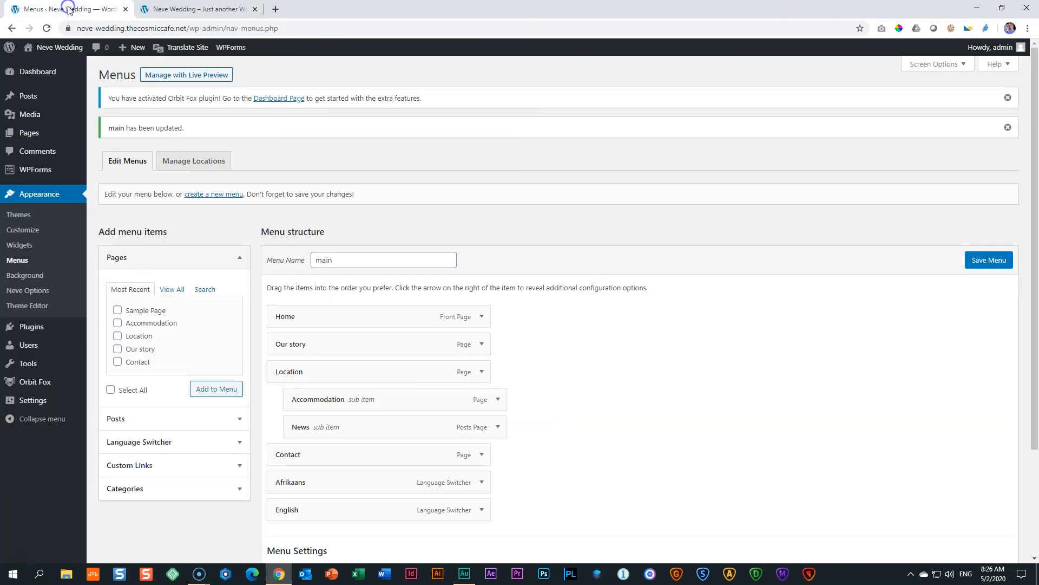
left_click(168, 449)
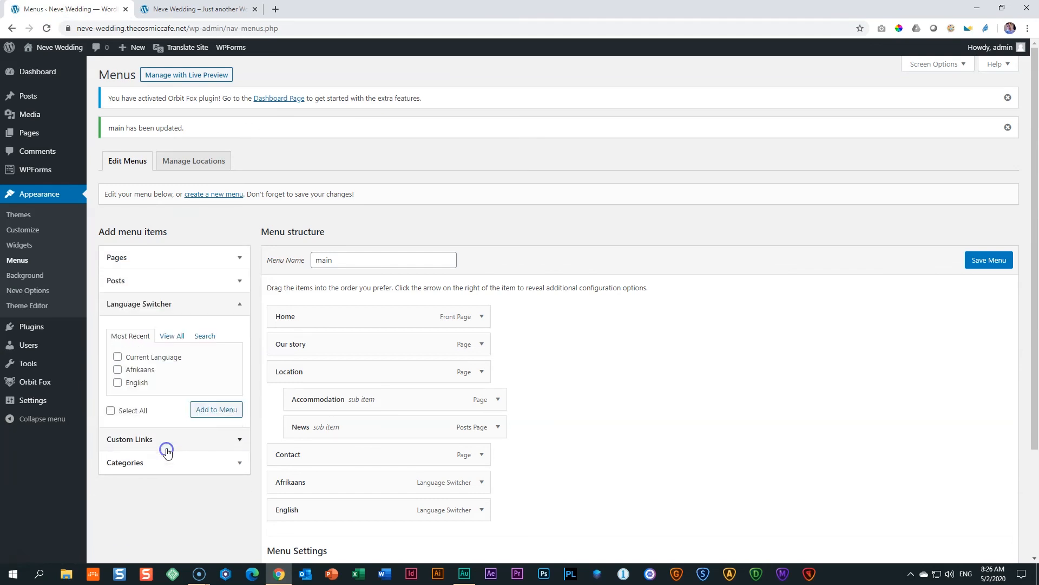
Add a Current Language item after Contact with Afrikaans and English as sub-items, save, and reload the site.
left_click(117, 357)
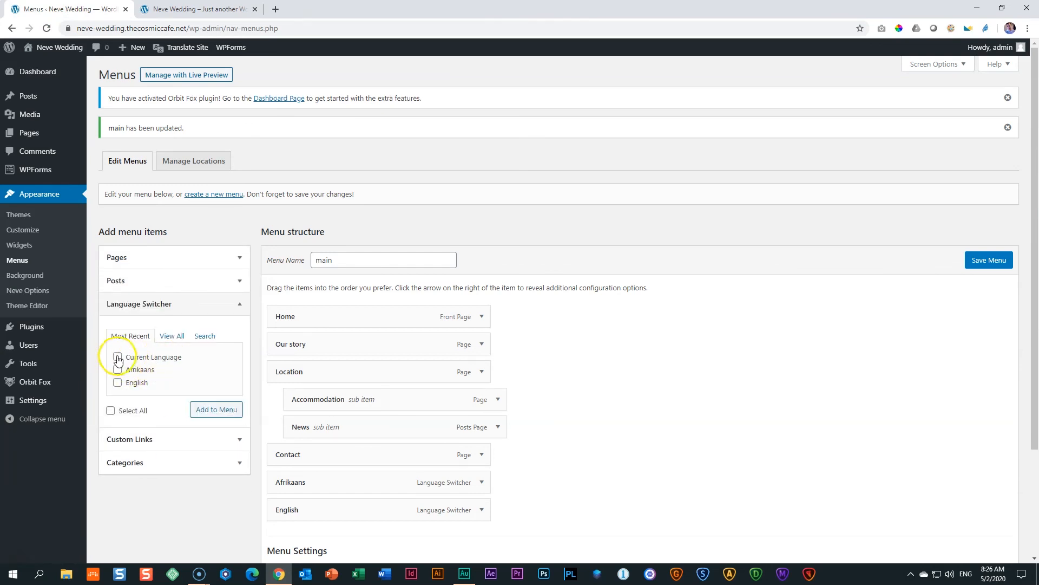
left_click(202, 410)
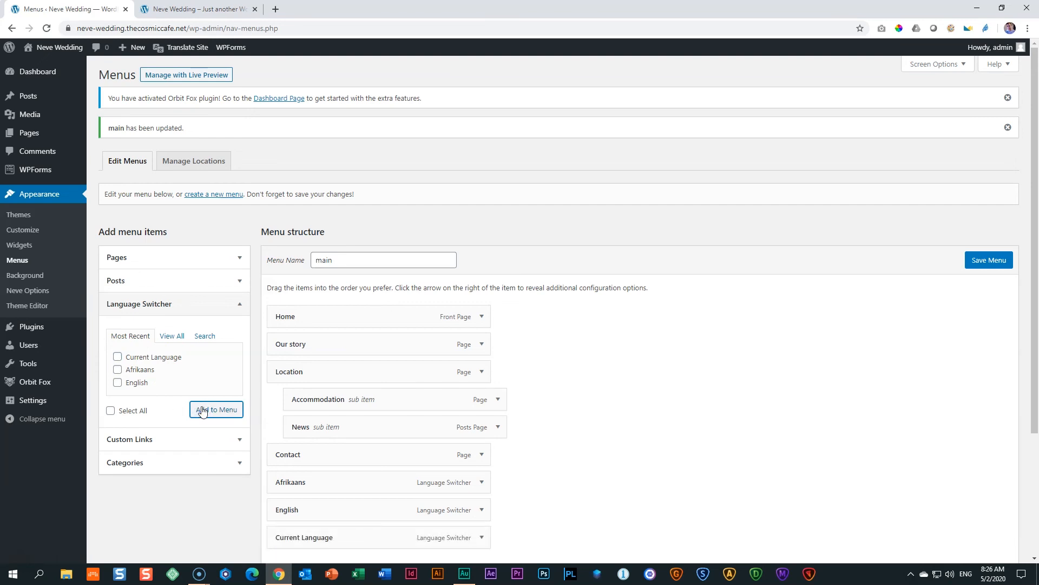
scroll(498, 378, "down", 2)
left_click_drag(281, 427, 279, 373)
left_click_drag(280, 400, 302, 405)
left_click_drag(312, 433, 309, 429)
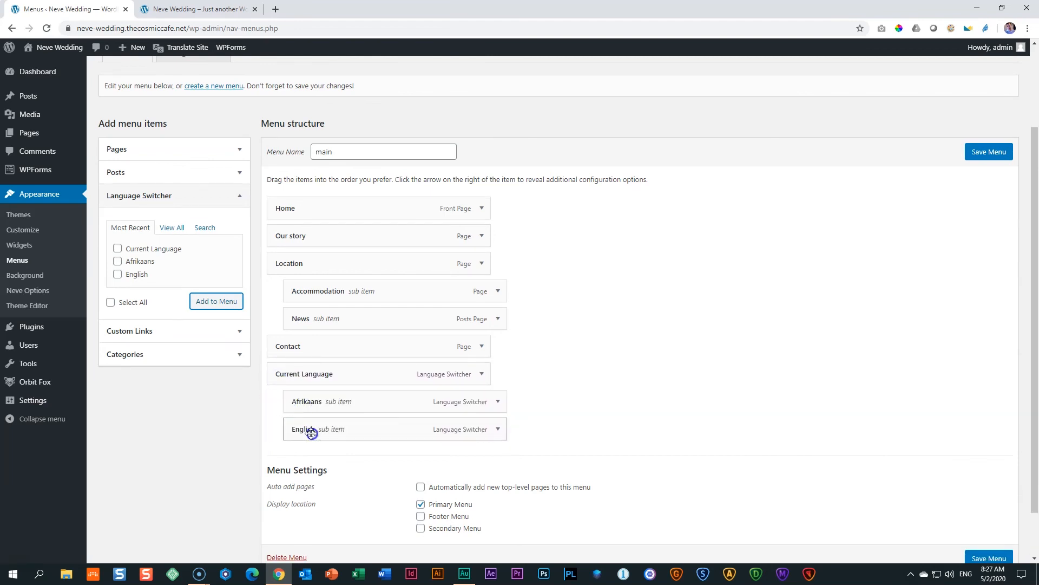
left_click(983, 559)
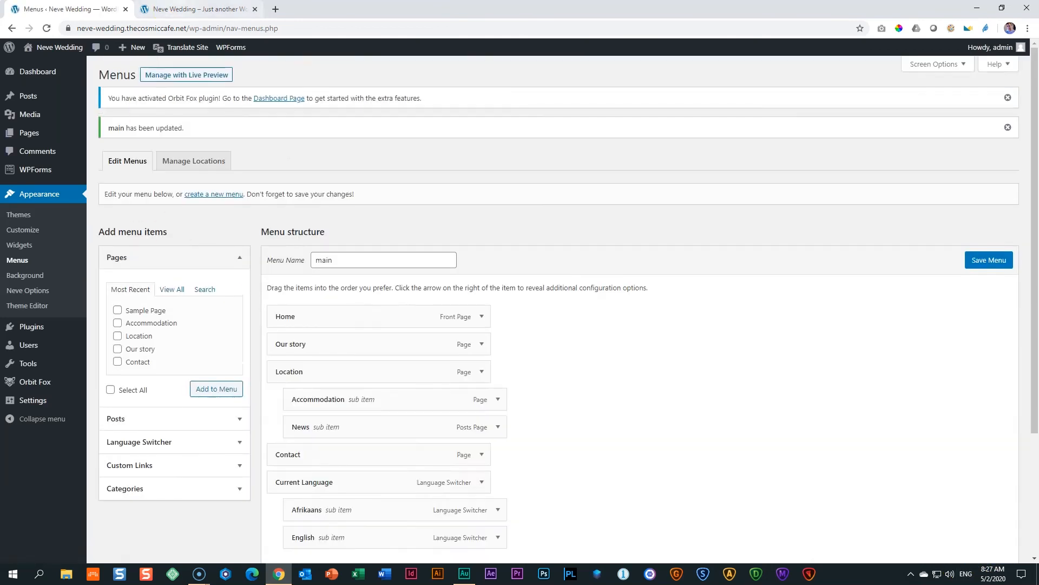
left_click(200, 10)
left_click(47, 30)
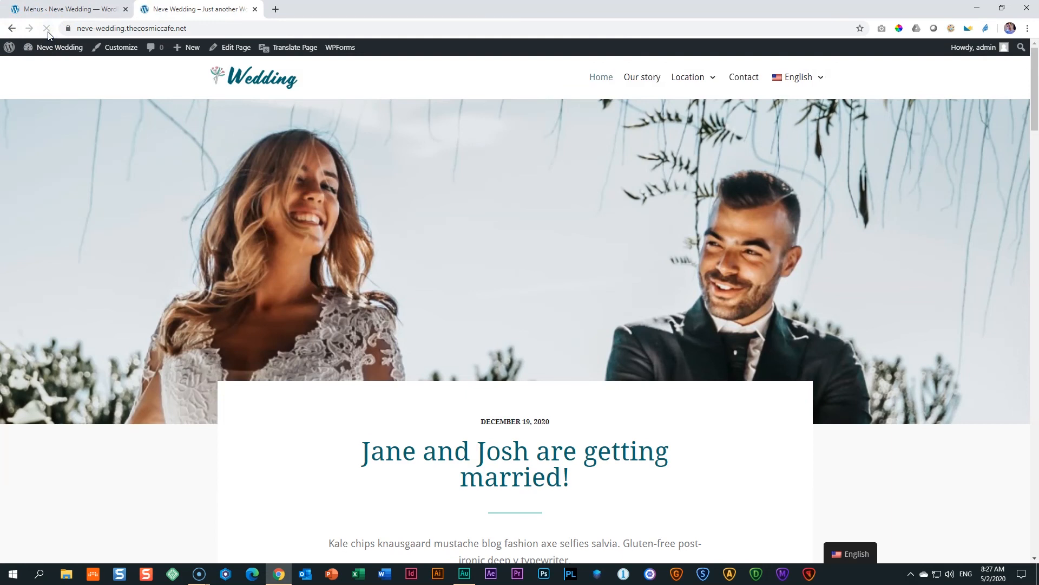
Use the header's language dropdown to switch to Afrikaans, English, then Afrikaans again, and return to Menus.
mouse_move(786, 87)
left_click(788, 103)
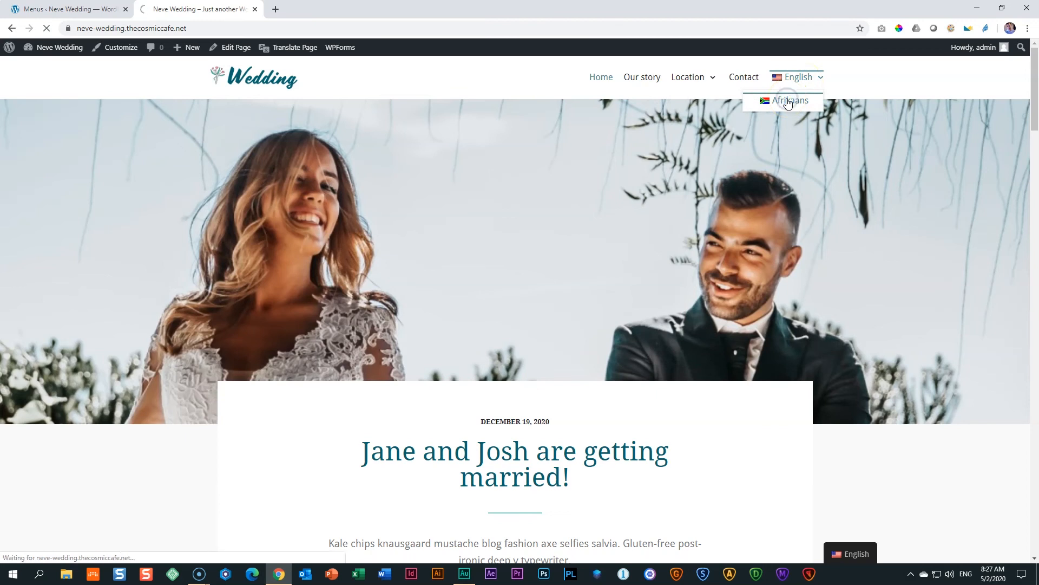
left_click(856, 49)
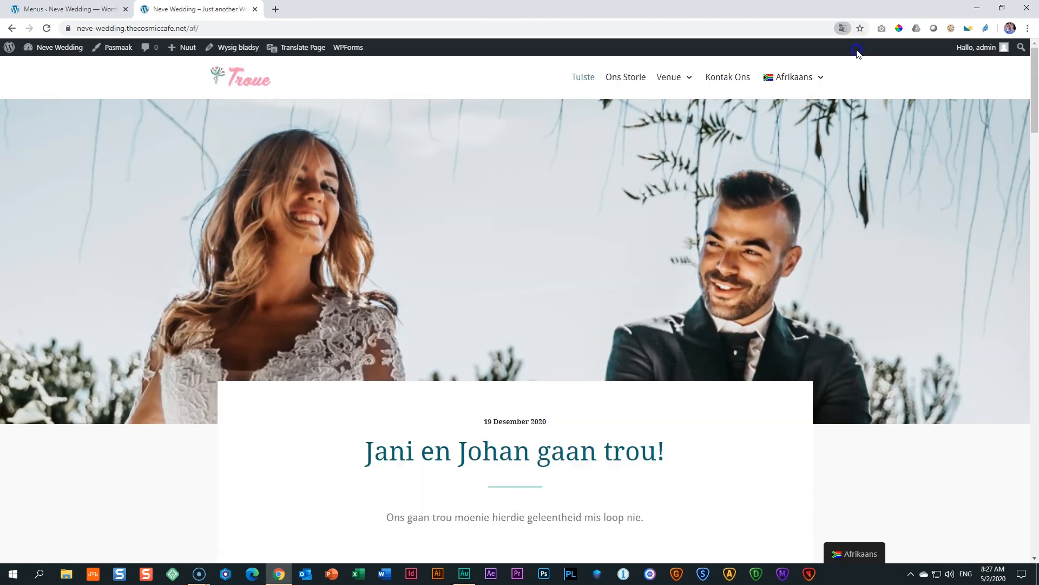
mouse_move(804, 77)
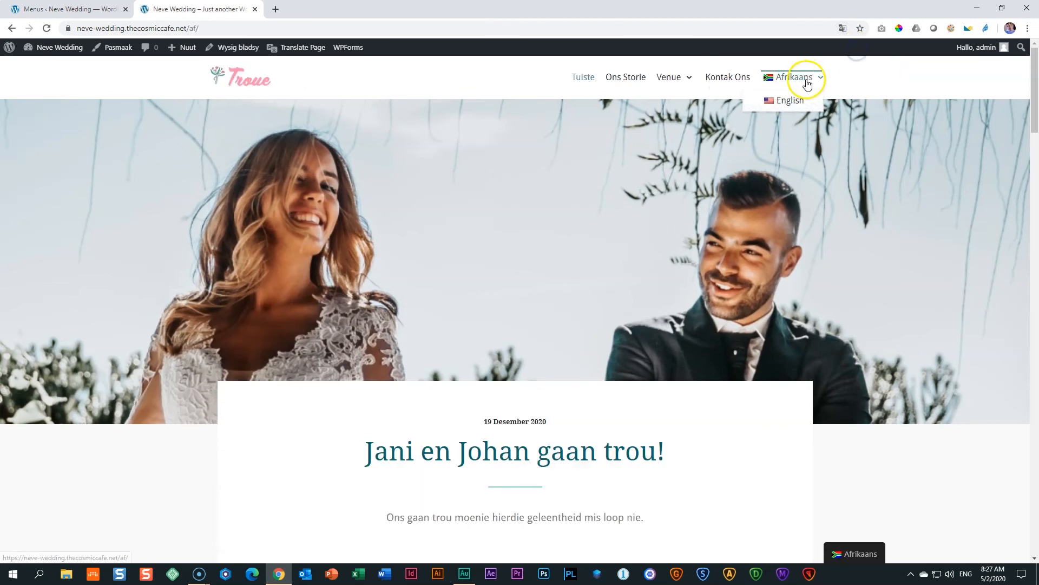
left_click(791, 103)
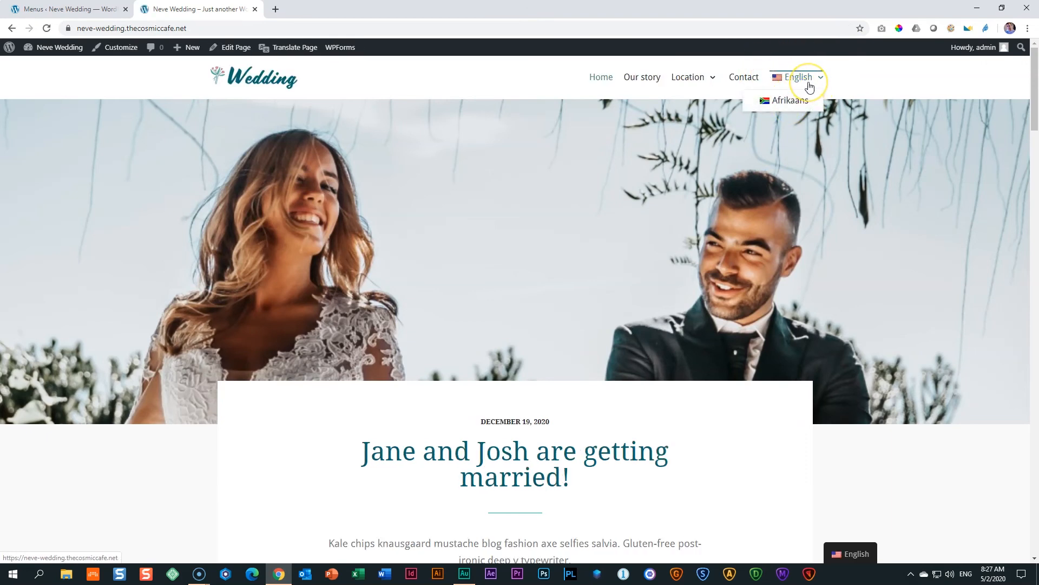
left_click(782, 101)
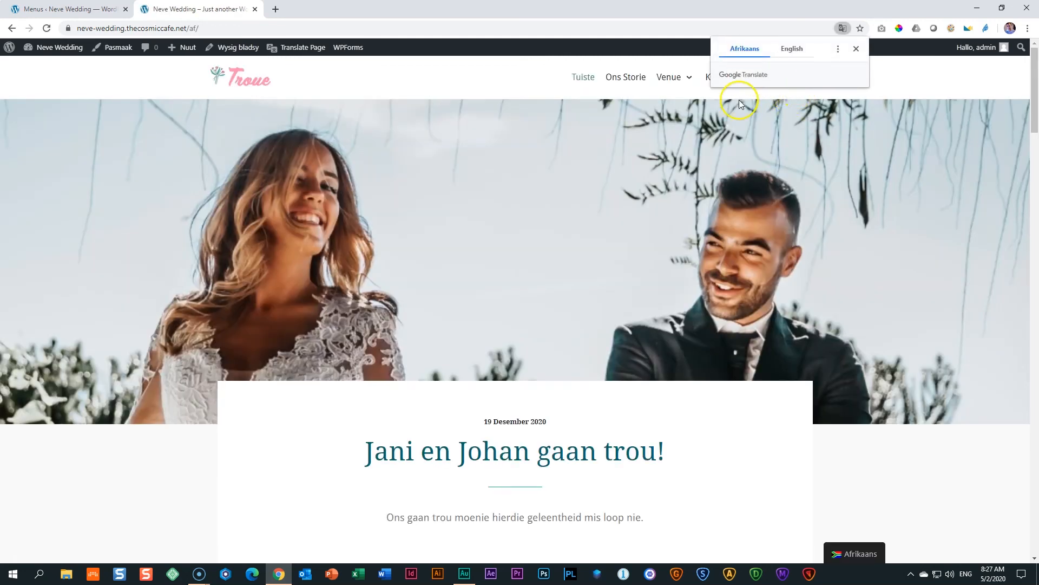
left_click(853, 49)
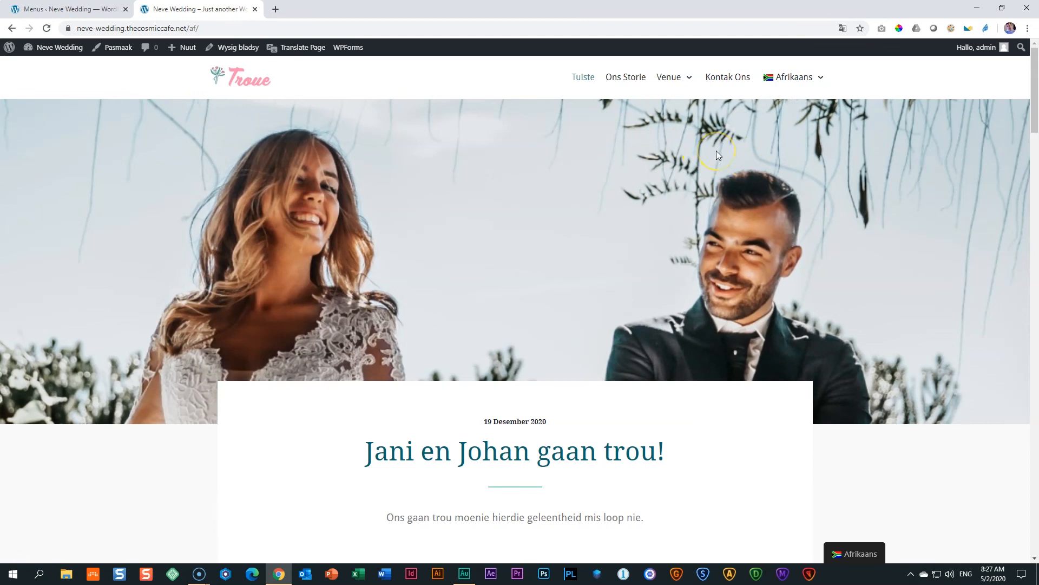
mouse_move(802, 88)
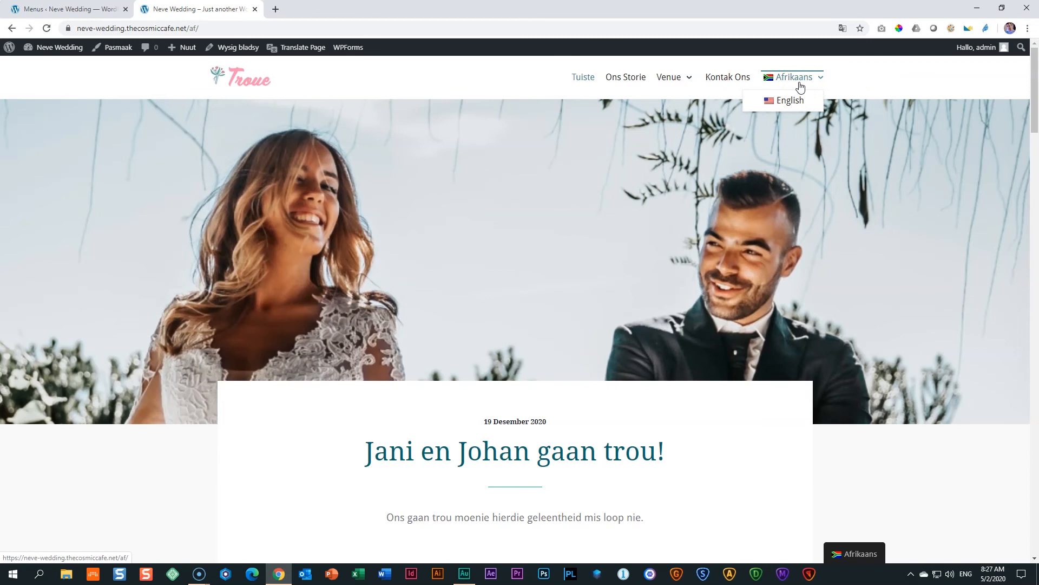
left_click(82, 9)
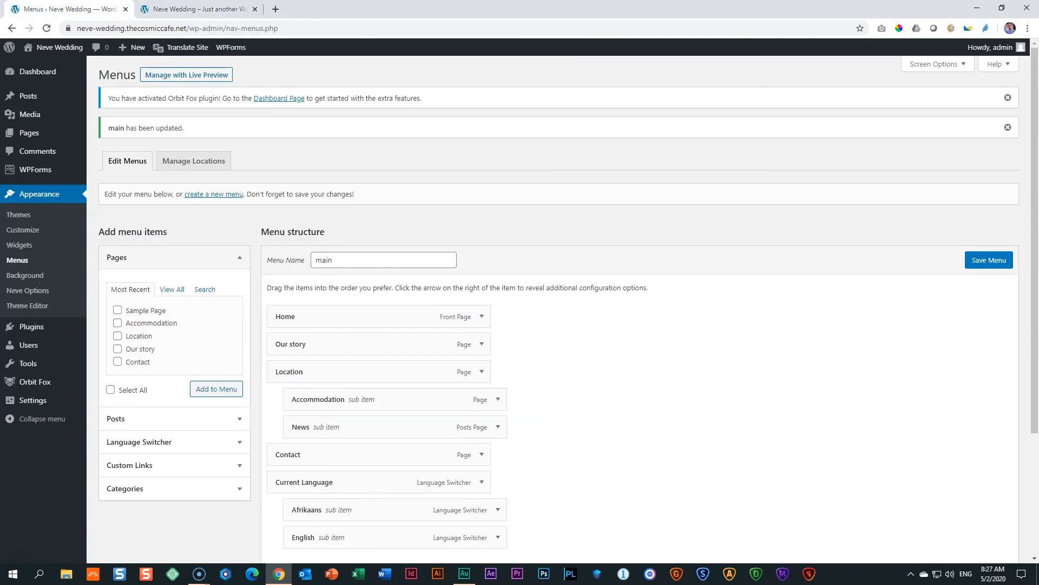
Move Afrikaans and English back to top level, delete Current Language, save, and reload the site.
scroll(431, 291, "down", 3)
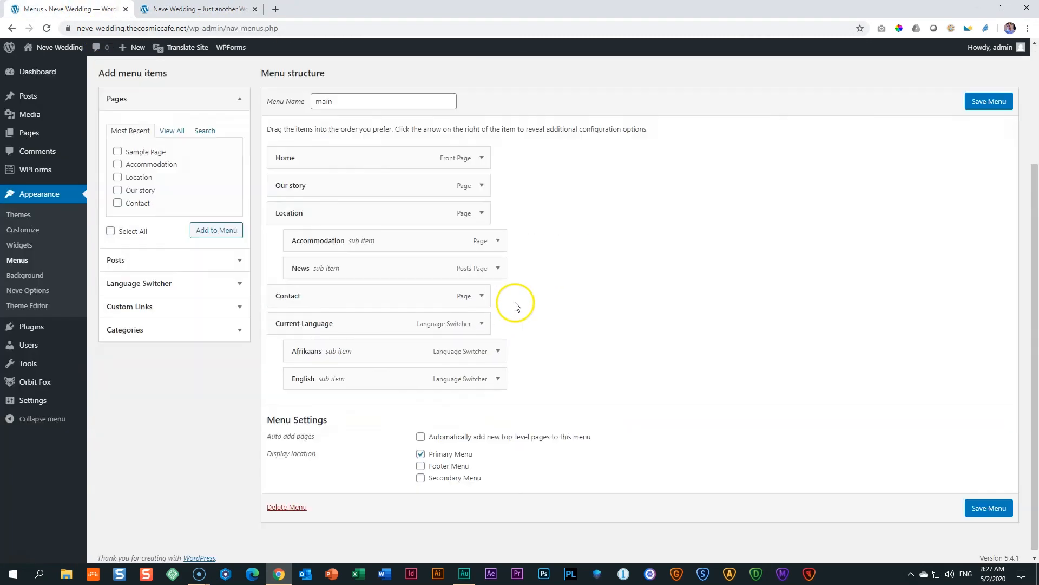
left_click_drag(424, 352, 317, 375)
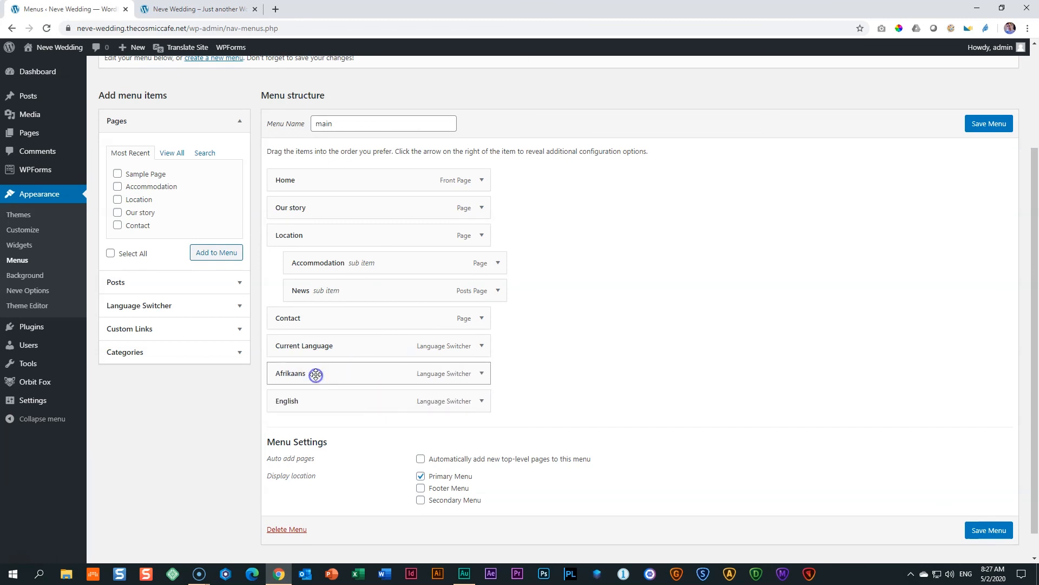
left_click(482, 347)
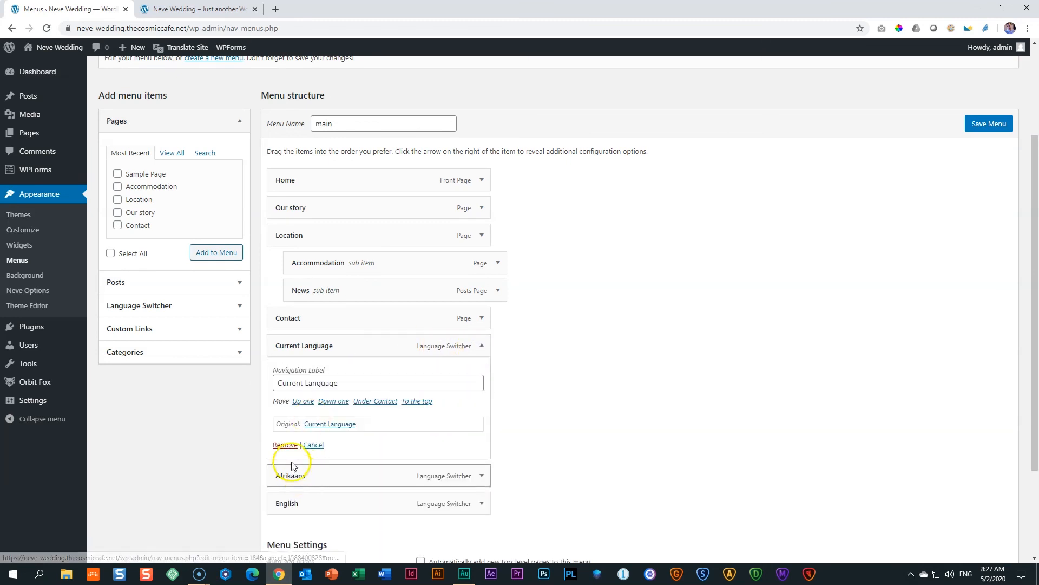
left_click(285, 445)
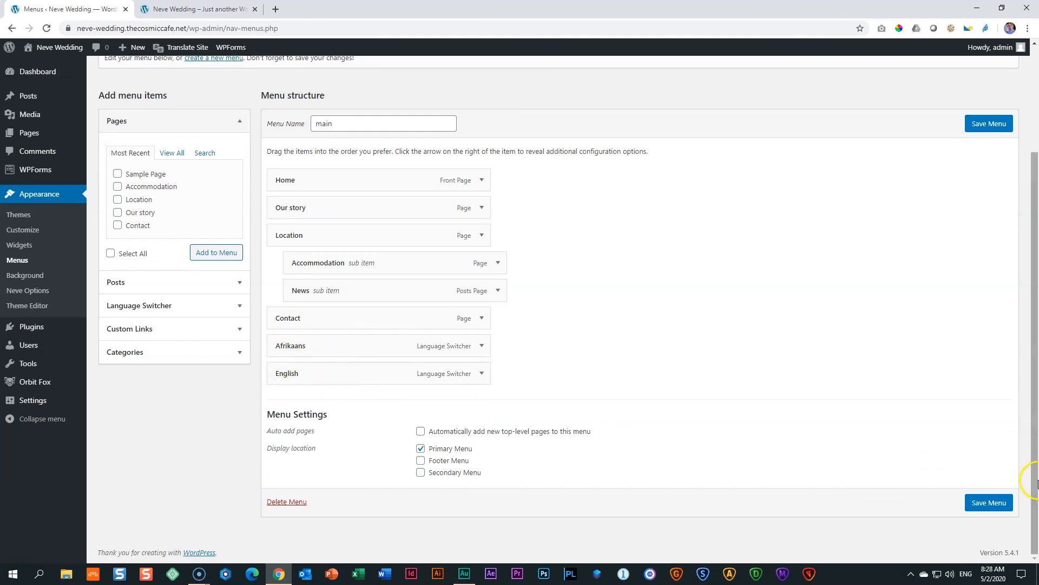
left_click(991, 504)
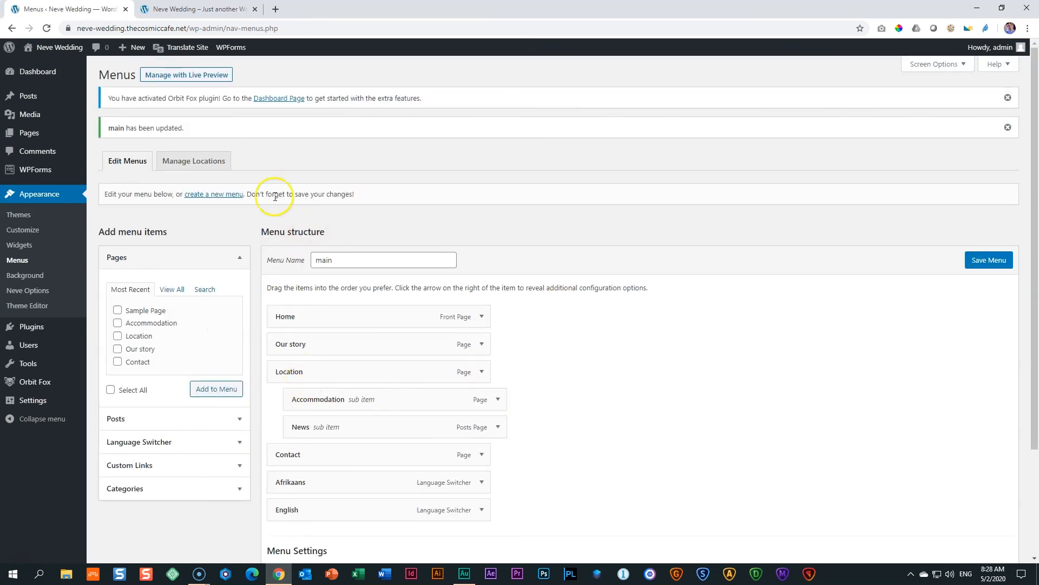
left_click(219, 9)
left_click(46, 28)
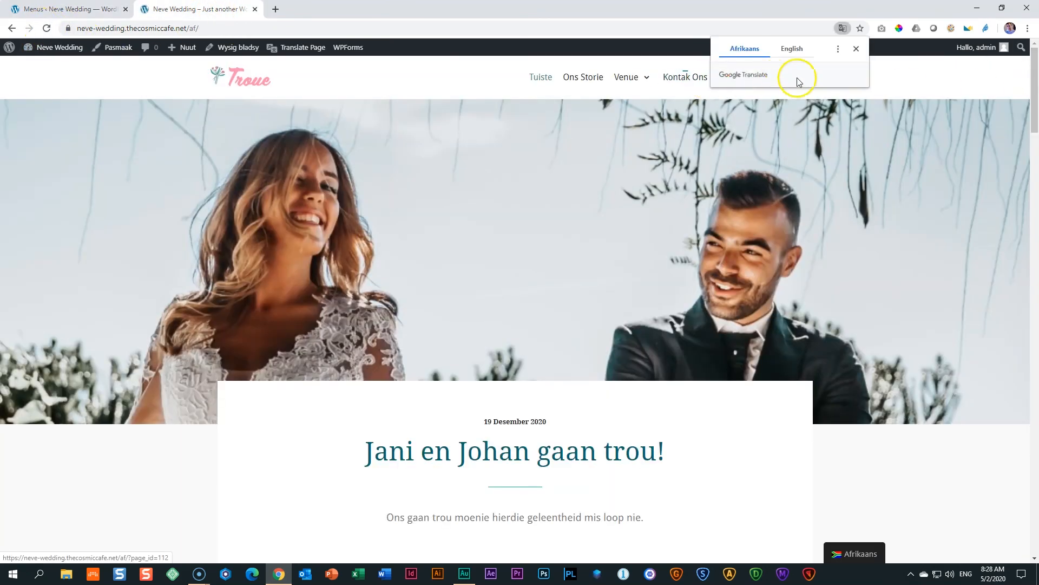
Switch the homepage to English, then back to Afrikaans via the menu links, and scroll through it.
left_click(856, 49)
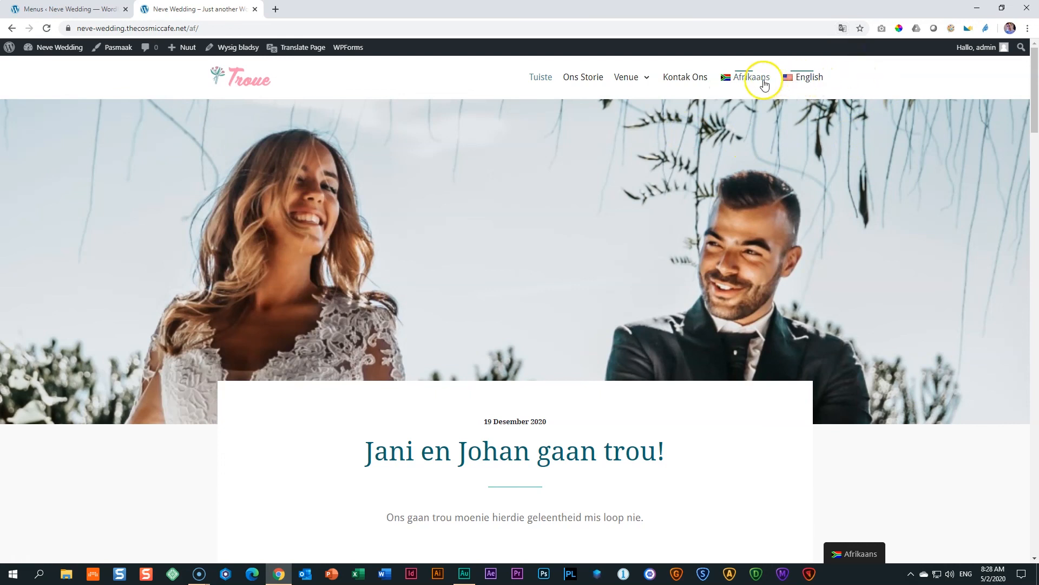
left_click(810, 78)
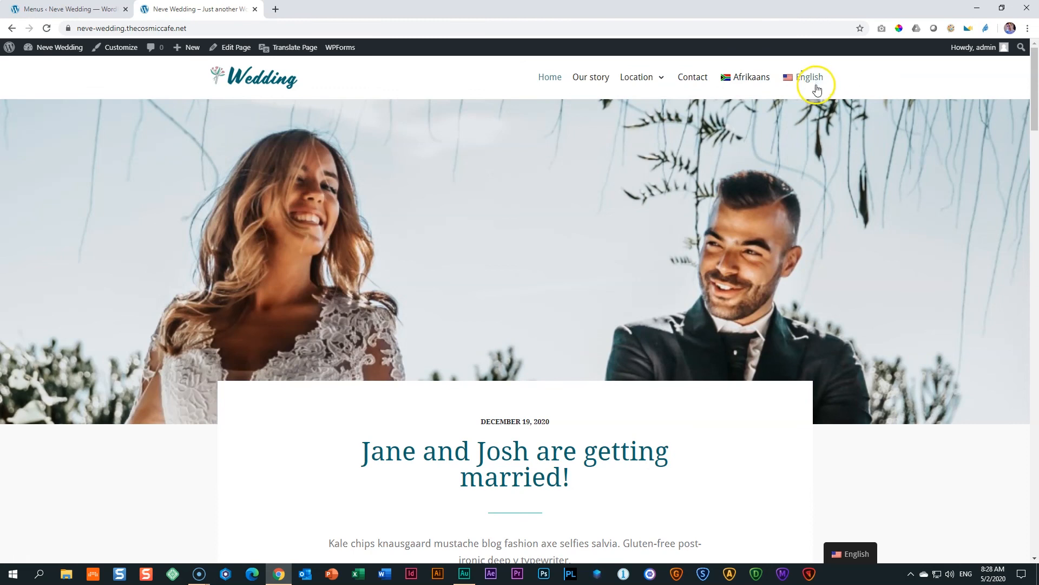
left_click(895, 87)
left_click(875, 79)
left_click(741, 78)
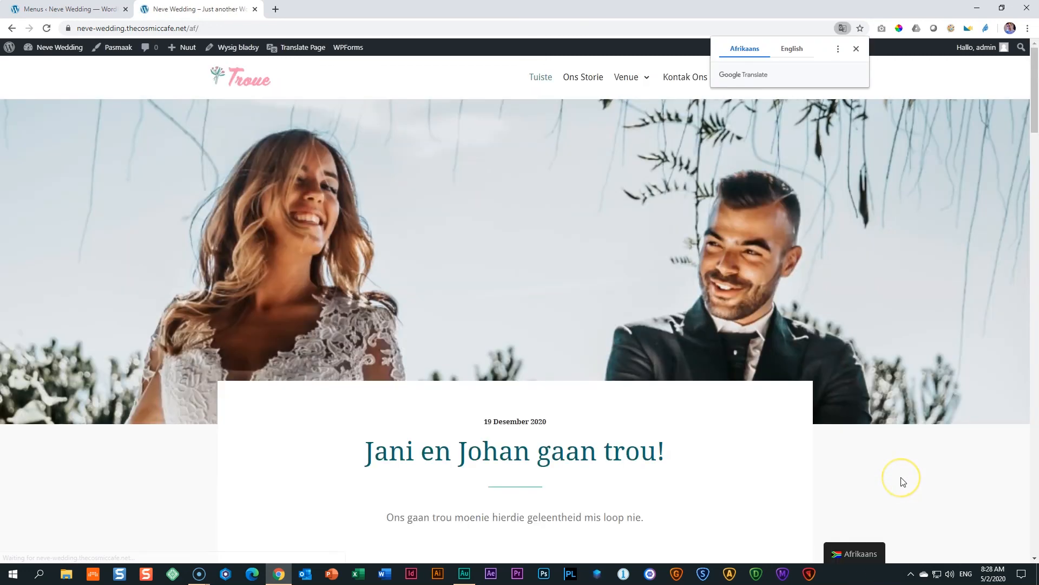
left_click(857, 49)
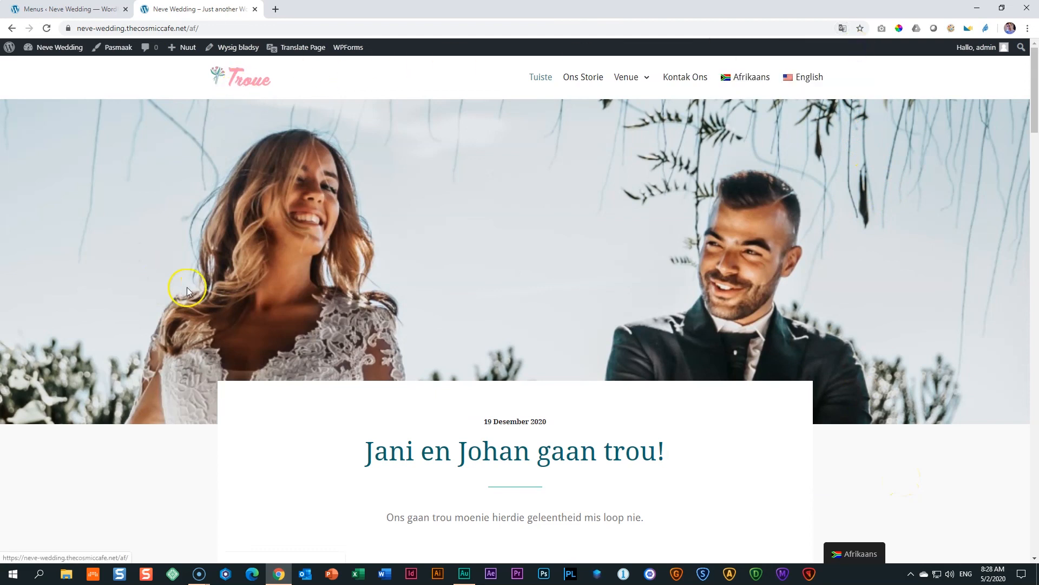
scroll(425, 328, "down", 4)
scroll(789, 293, "down", 5)
scroll(818, 290, "down", 10)
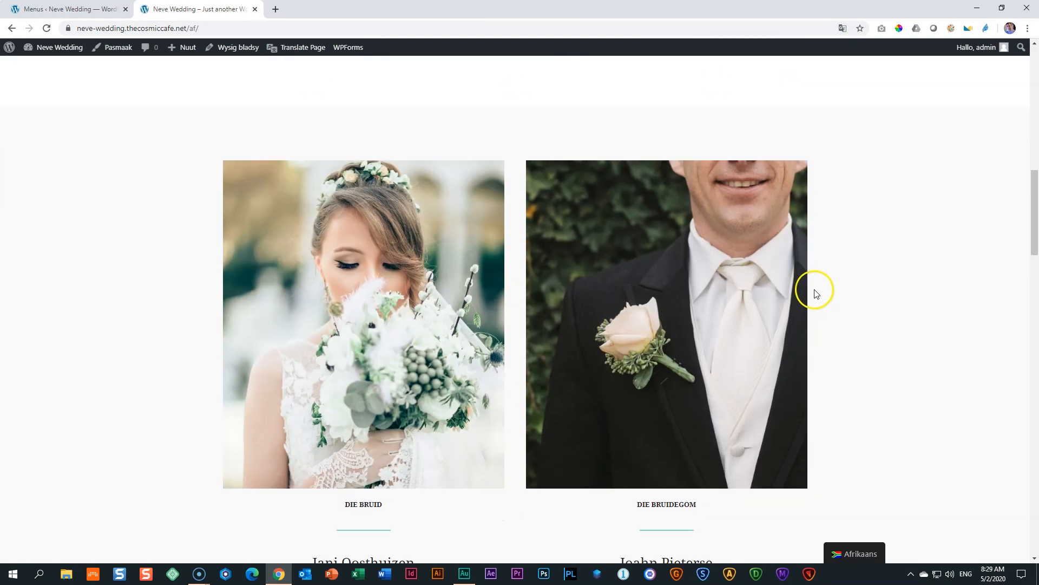
scroll(825, 293, "up", 7)
scroll(825, 296, "up", 5)
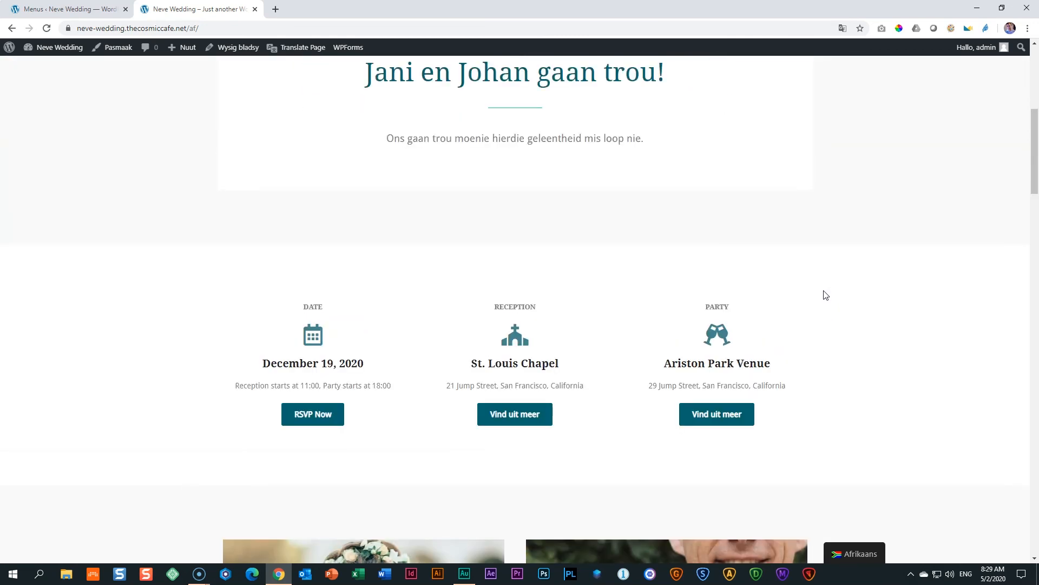
scroll(826, 295, "up", 7)
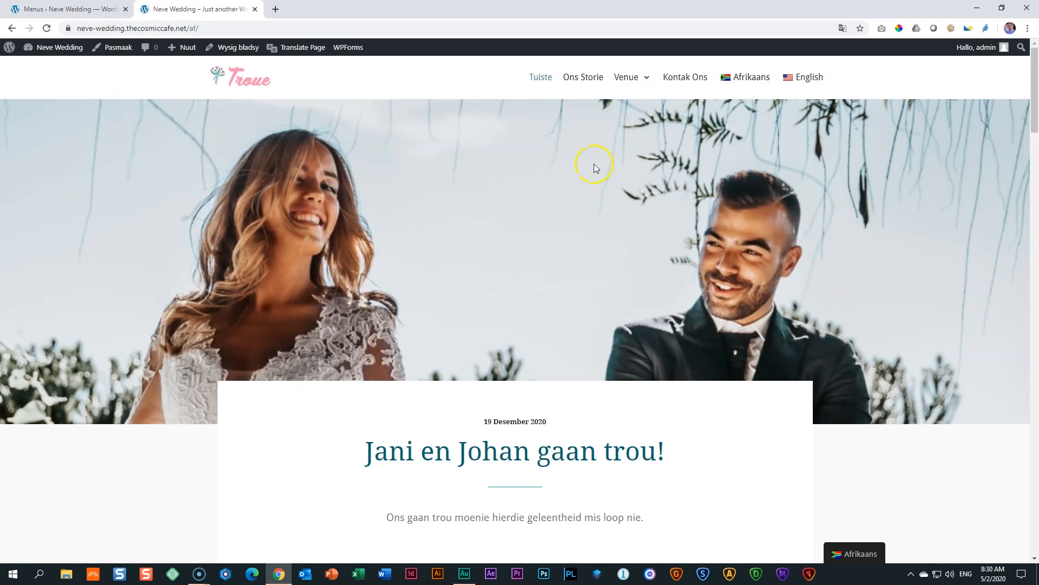
Load translatepress.com in a new tab and go to its Features page.
left_click(276, 9)
type("translatepress.com")
key("Return")
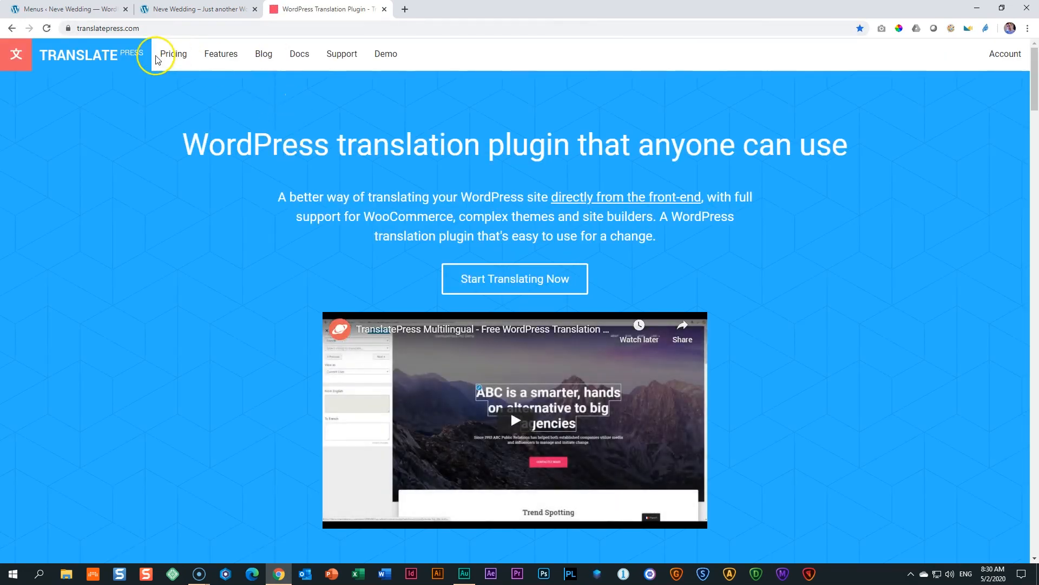
left_click(228, 61)
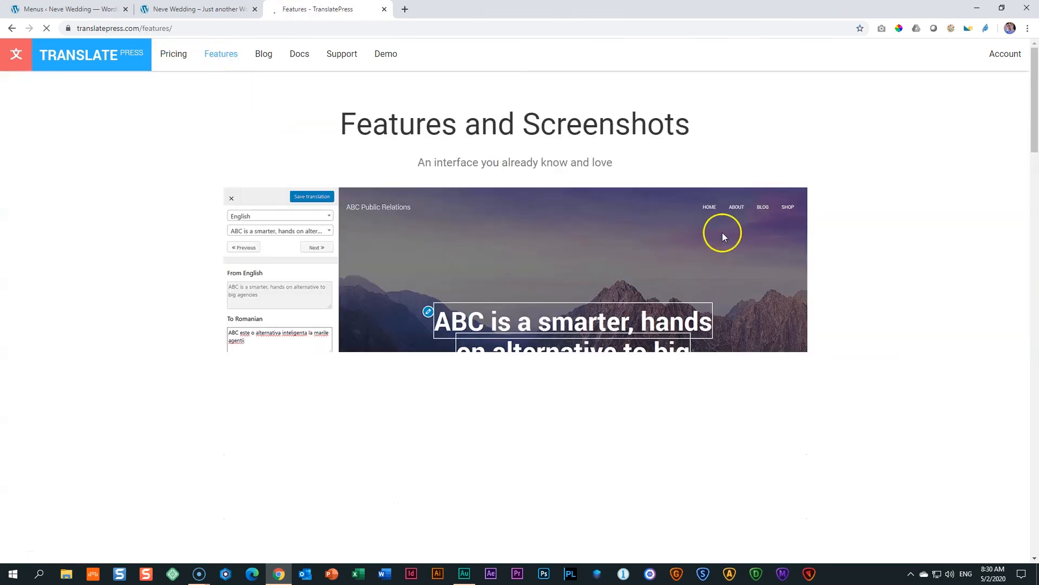
Scroll through the Features and Screenshots page's feature comparison and Pro addons list.
scroll(851, 237, "down", 6)
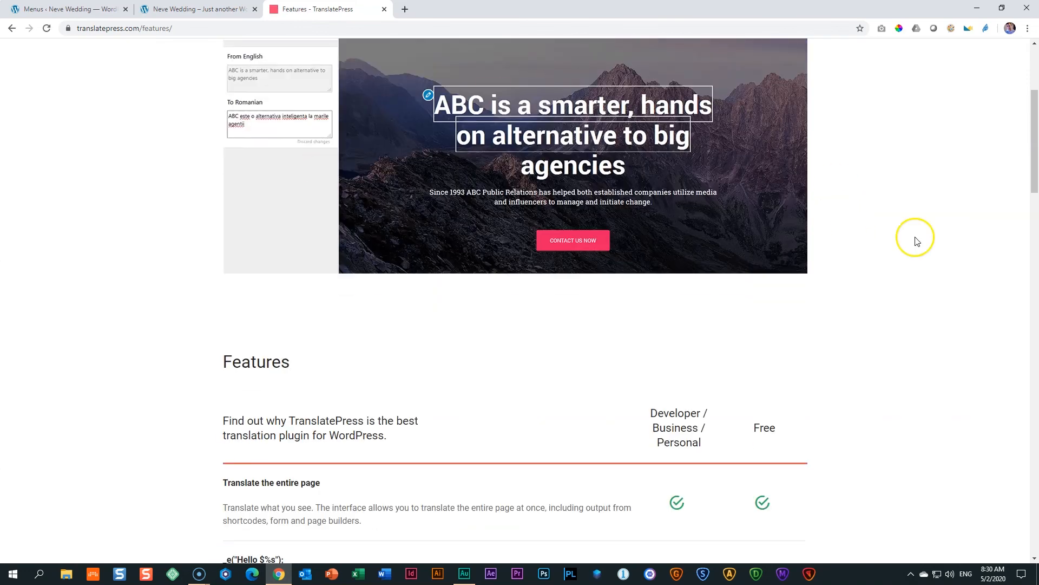
scroll(922, 238, "down", 3)
scroll(922, 237, "up", 3)
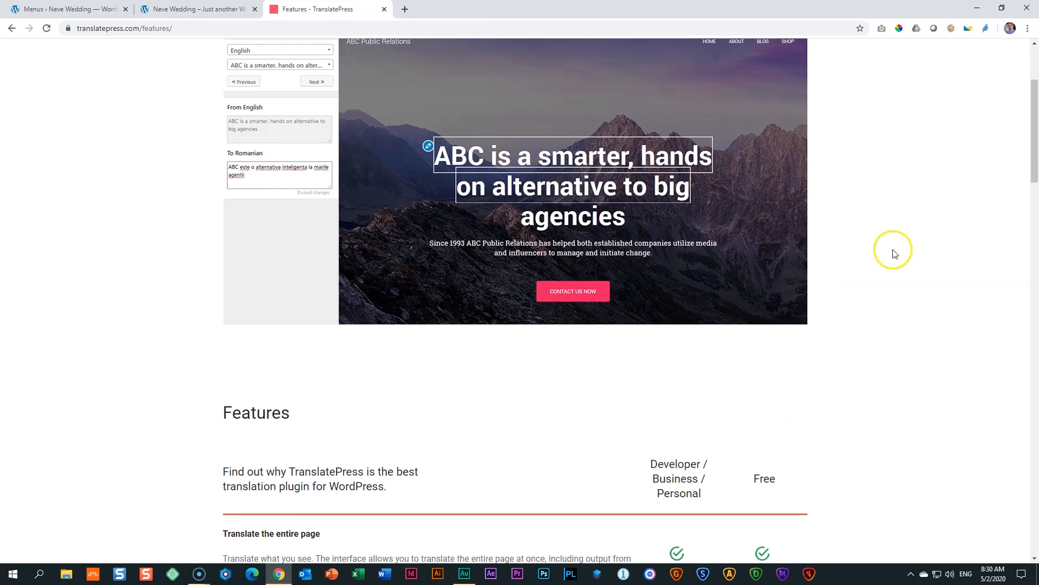
scroll(896, 251, "down", 4)
scroll(897, 251, "down", 14)
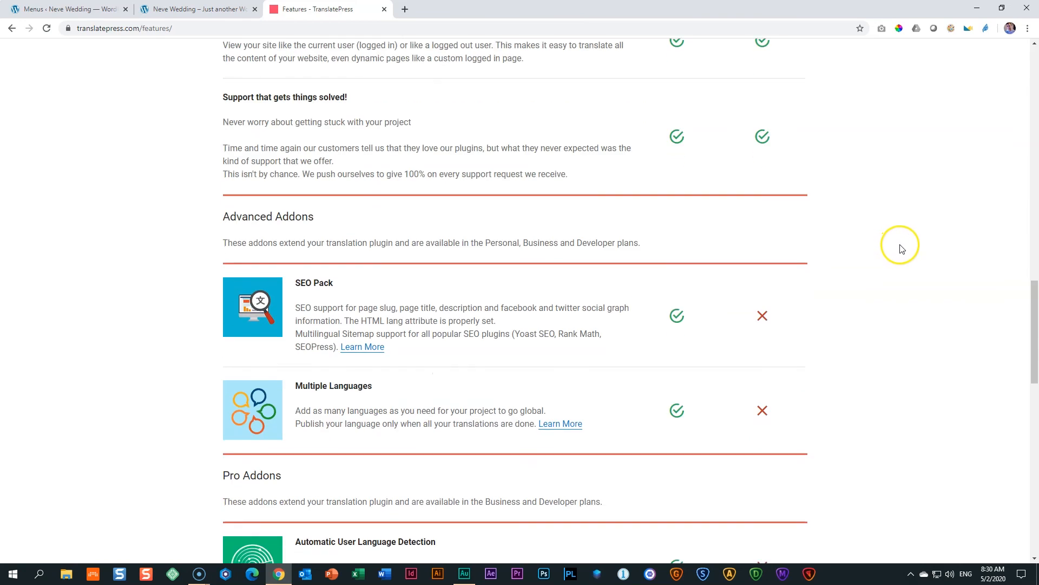
scroll(812, 279, "down", 2)
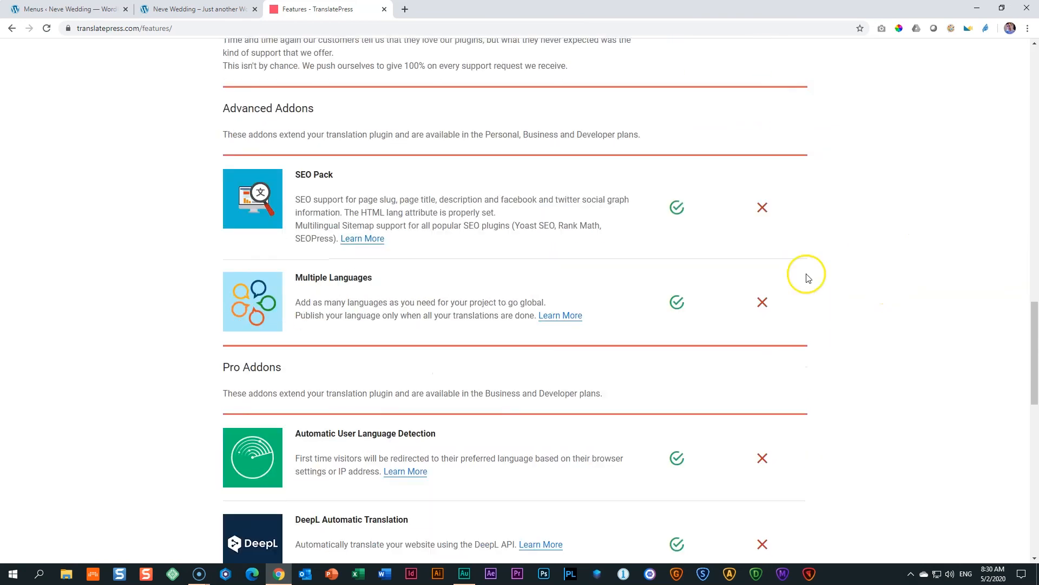
scroll(884, 276, "down", 6)
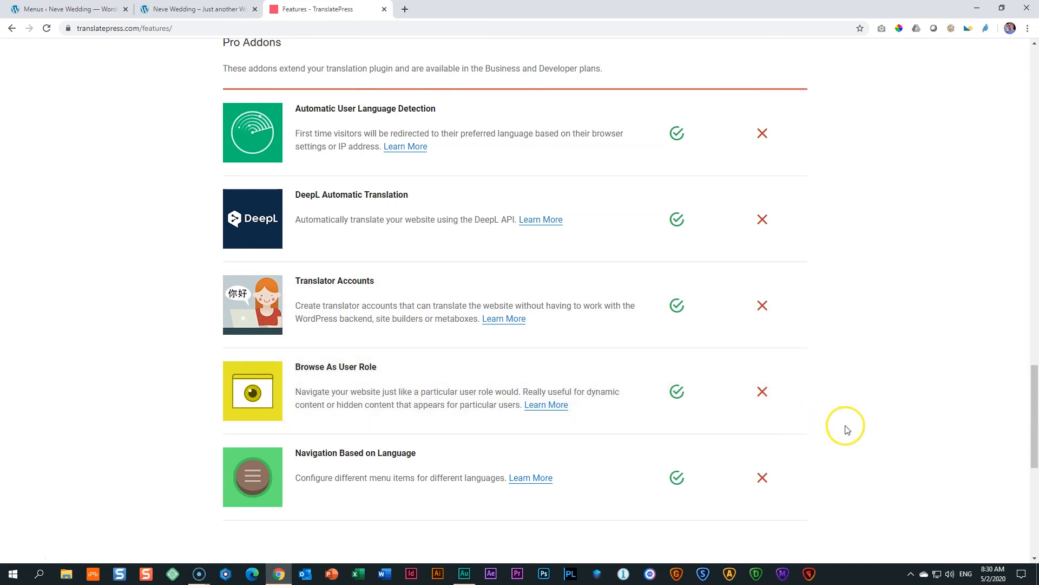
scroll(847, 429, "down", 1)
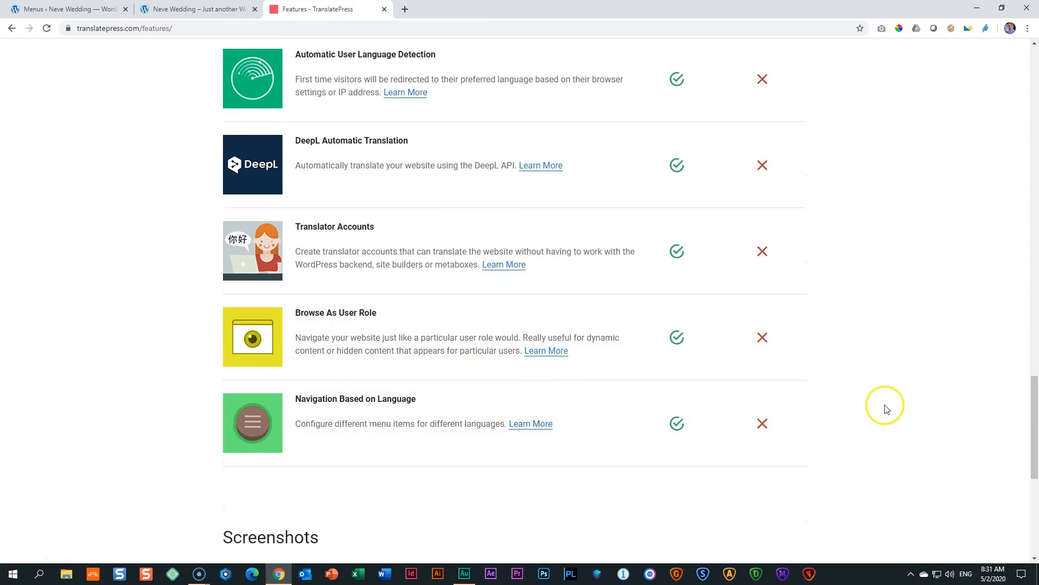
scroll(887, 408, "down", 4)
scroll(888, 410, "up", 8)
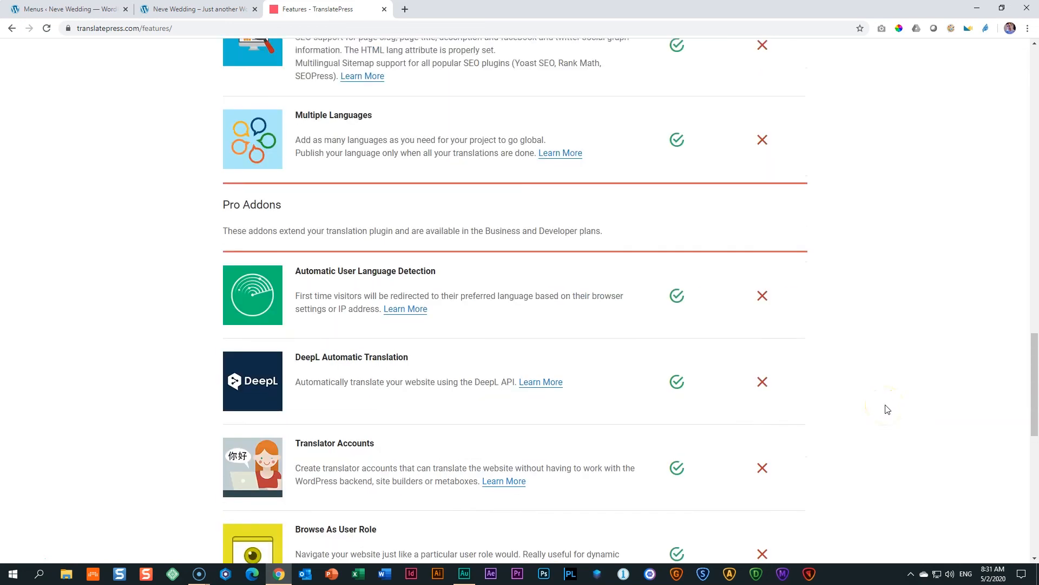
scroll(888, 410, "up", 15)
scroll(888, 410, "up", 15)
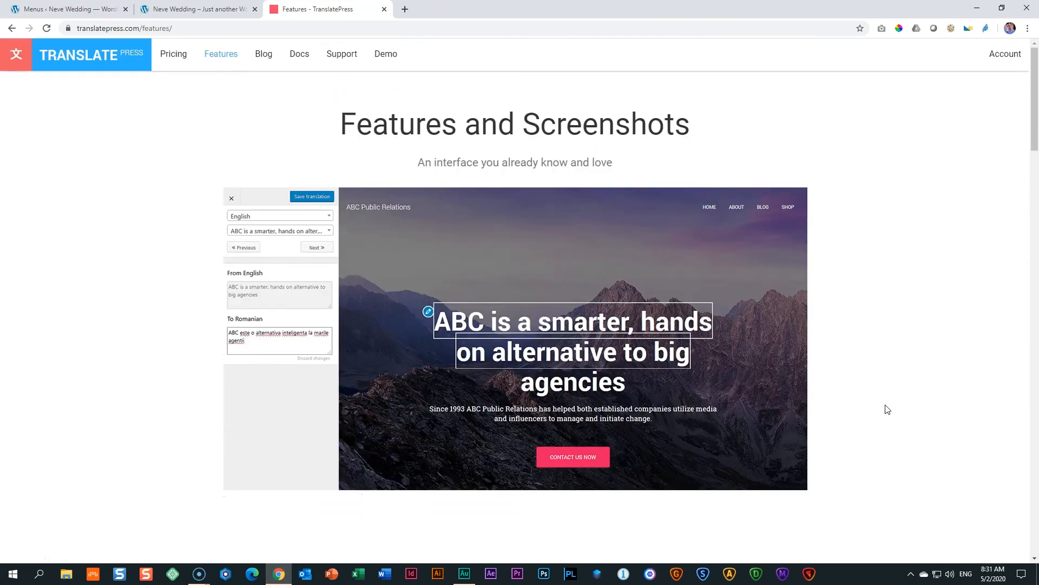